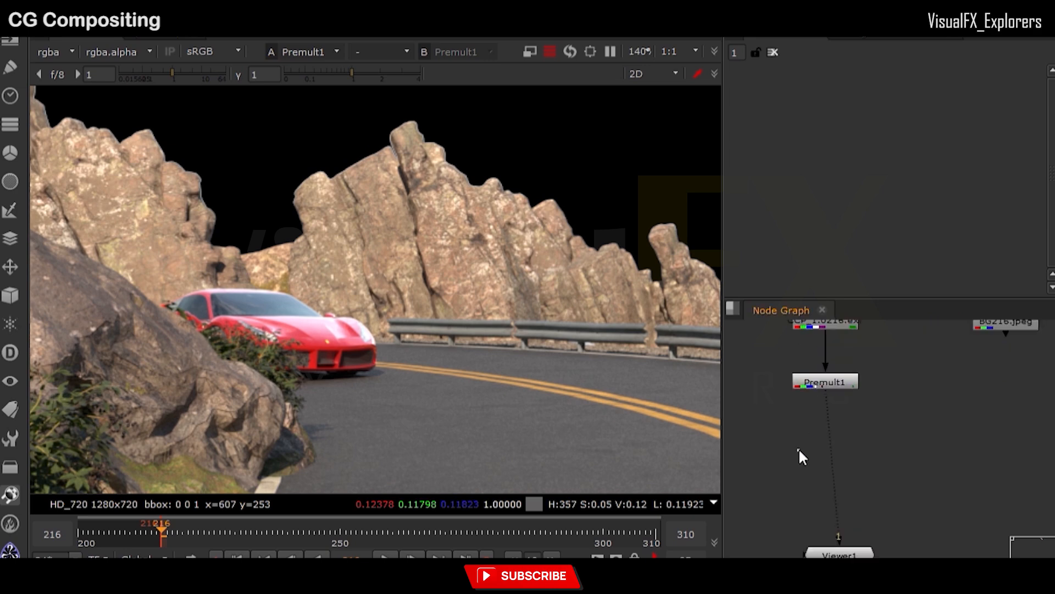
# Add a Shuffle node after Premult1, view it and set its input layer to VRayGlobalIllumination
pyautogui.press('h')
pyautogui.moveTo(804, 451); pyautogui.dragTo(787, 453)
pyautogui.press('1')
pyautogui.moveTo(815, 454); pyautogui.dragTo(897, 426, button='middle')
pyautogui.click(861, 429)
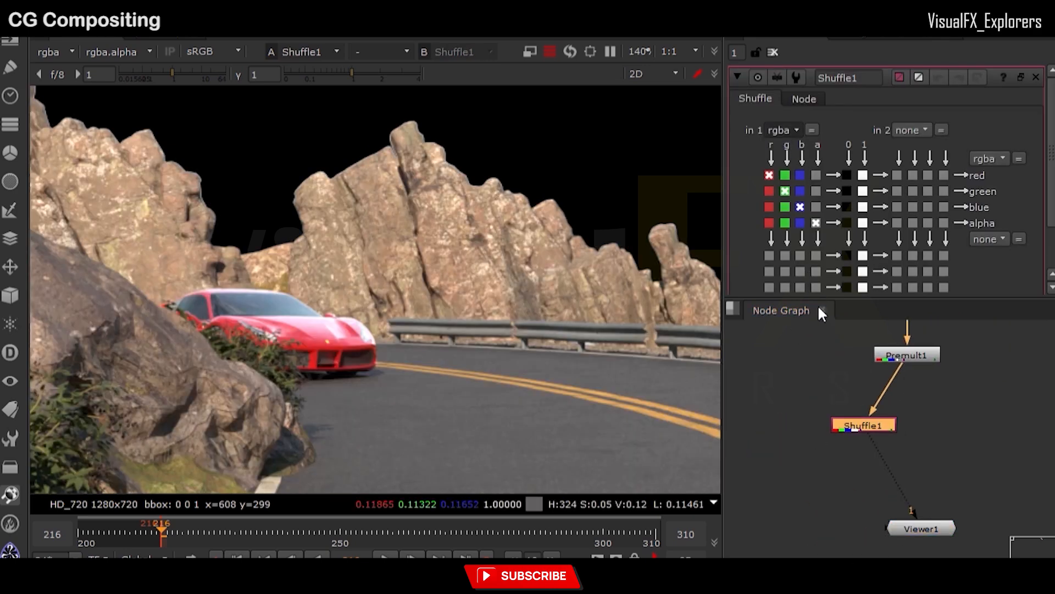
pyautogui.moveTo(874, 432); pyautogui.dragTo(830, 462)
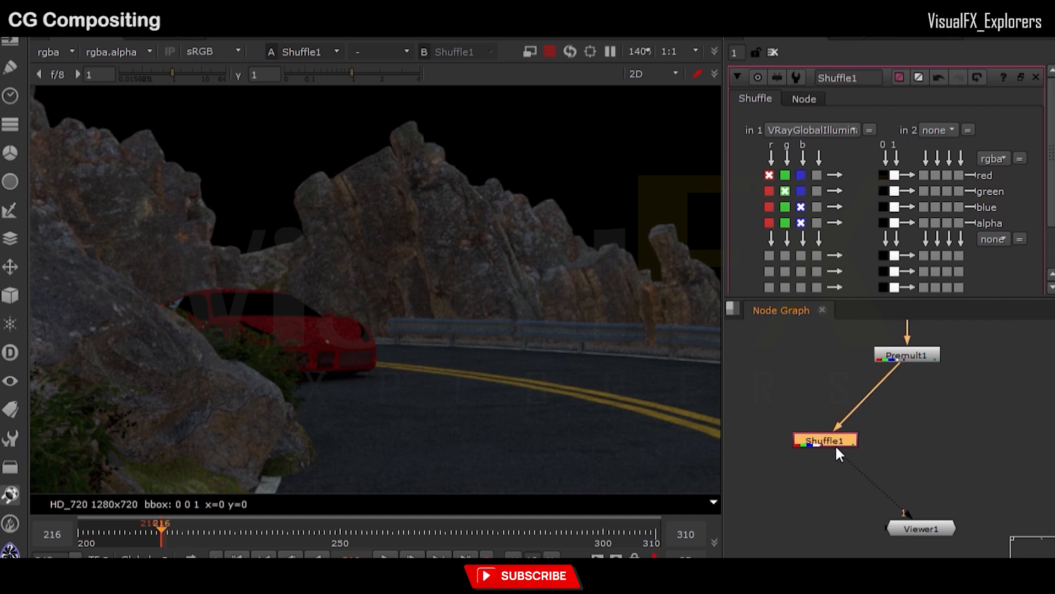
# Position the Viewer node directly beneath the global illumination Shuffle
pyautogui.scroll(-2, 848, 451)
pyautogui.moveTo(858, 468); pyautogui.dragTo(829, 386, button='middle')
pyautogui.scroll(1, 830, 385)
pyautogui.moveTo(878, 429); pyautogui.dragTo(793, 526)
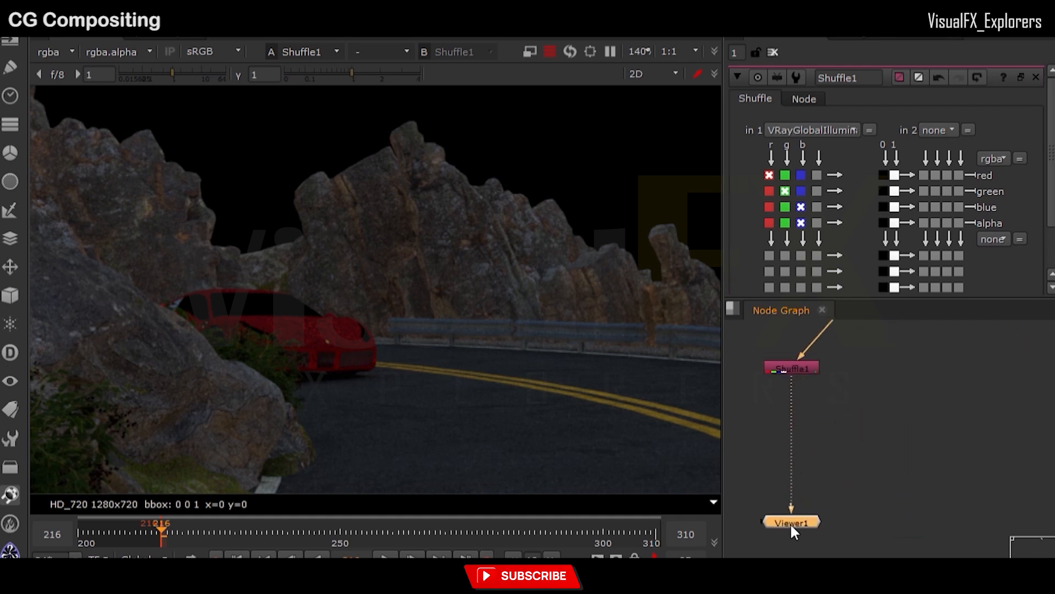
# Label the Shuffle node with the expression [value in] so it displays its input layer
pyautogui.click(800, 101)
pyautogui.write('[va')
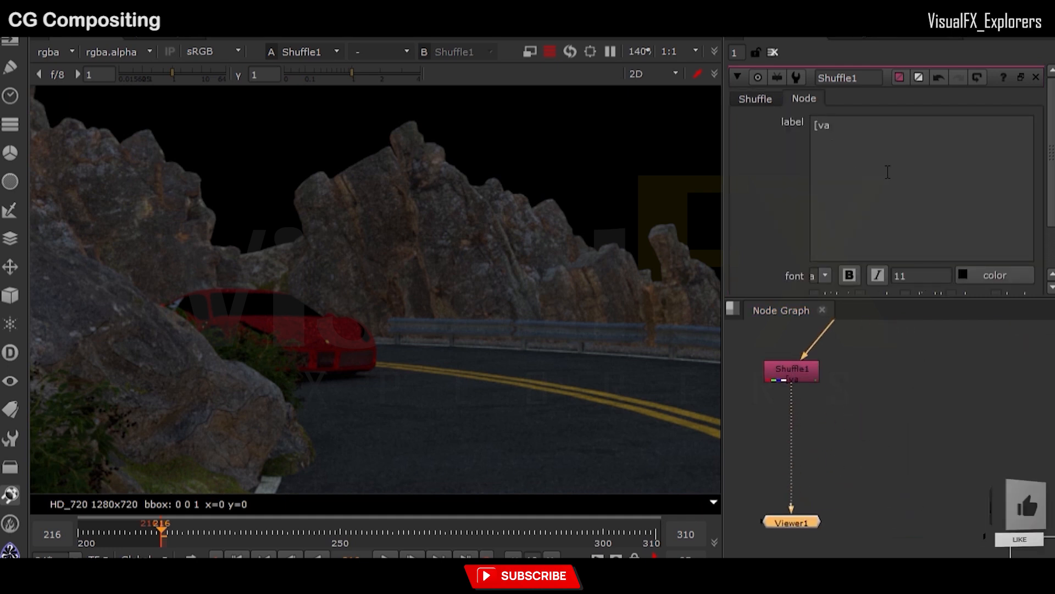
pyautogui.write('lue in]')
pyautogui.click(794, 375)
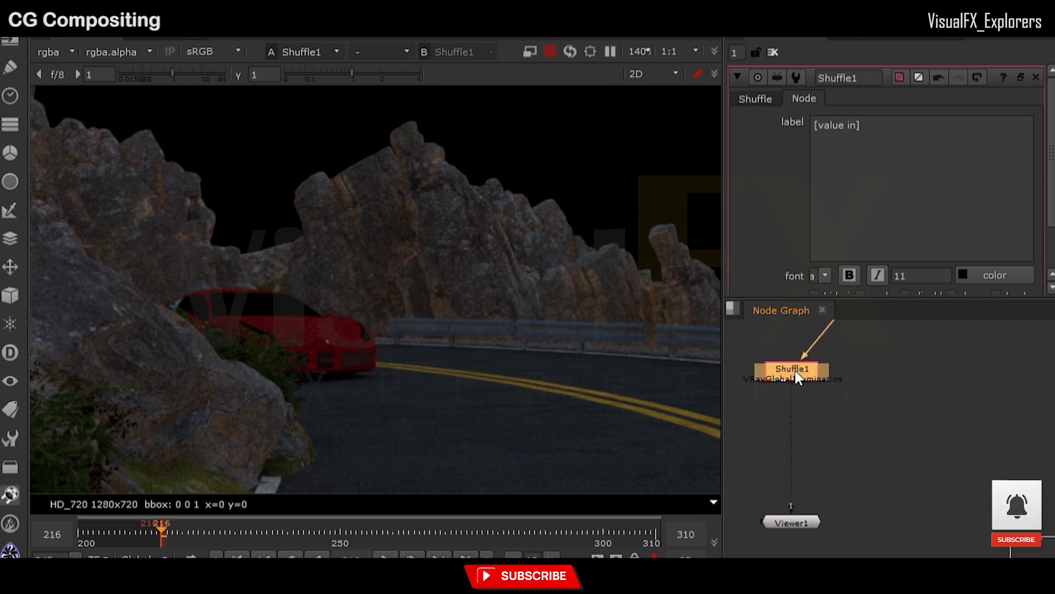
# Enable the postage stamp on the Shuffle node
pyautogui.scroll(-2, 841, 231)
pyautogui.click(823, 253)
pyautogui.scroll(-2, 791, 394)
# Move the Shuffle node aside and route its input from Premult1 through a right-angled Dot
pyautogui.moveTo(792, 394); pyautogui.dragTo(806, 452, button='middle')
pyautogui.moveTo(807, 452)
pyautogui.mouseDown()
pyautogui.moveTo(809, 464)
pyautogui.moveTo(793, 467)
pyautogui.mouseUp()
pyautogui.moveTo(792, 474); pyautogui.dragTo(810, 434, button='middle')
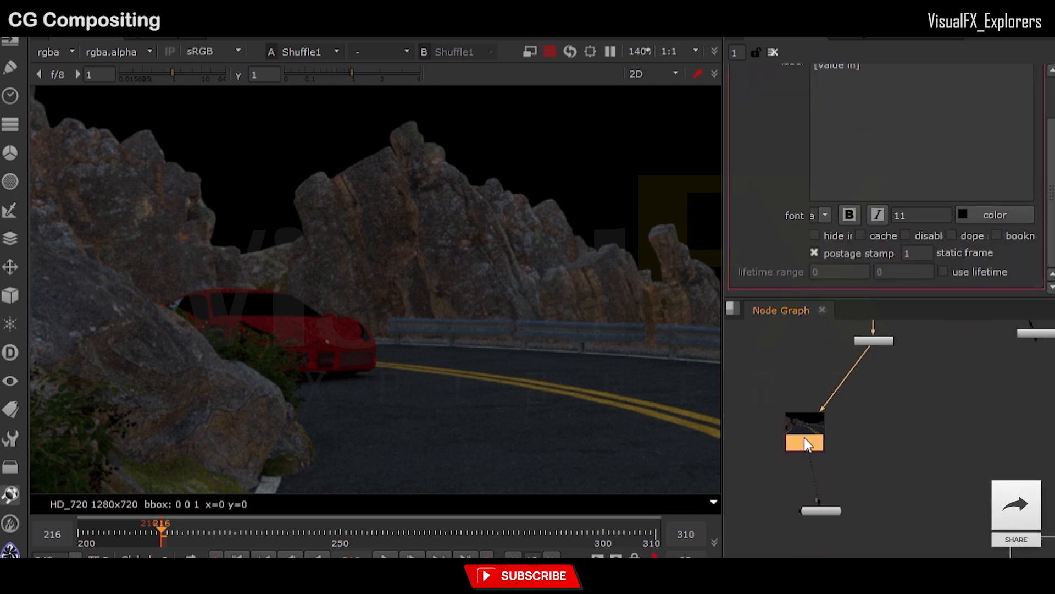
pyautogui.moveTo(811, 434); pyautogui.dragTo(778, 442)
pyautogui.keyDown('ctrl'); pyautogui.moveTo(824, 388); pyautogui.dragTo(778, 361); pyautogui.keyUp('ctrl')
# Duplicate the Shuffle node, connect the copy to Premult1, set its input layer to VRayLighting and view it
pyautogui.click(783, 435)
pyautogui.hotkey('ctrl', 'c')
pyautogui.click(875, 447)
pyautogui.hotkey('ctrl', 'v')
pyautogui.moveTo(863, 444); pyautogui.dragTo(868, 443)
pyautogui.moveTo(852, 408); pyautogui.dragTo(873, 342)
pyautogui.moveTo(874, 440); pyautogui.dragTo(880, 433)
pyautogui.press('1')
pyautogui.doubleClick(882, 440)
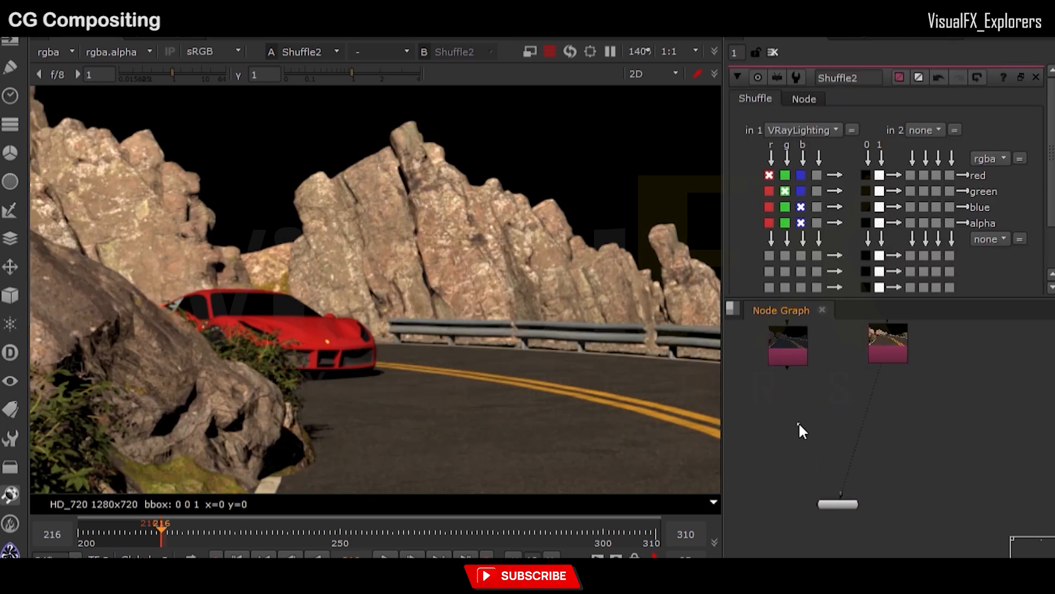
# Merge the lighting Shuffle, routed through a Dot, onto the global illumination Shuffle using the plus operation
pyautogui.press('m')
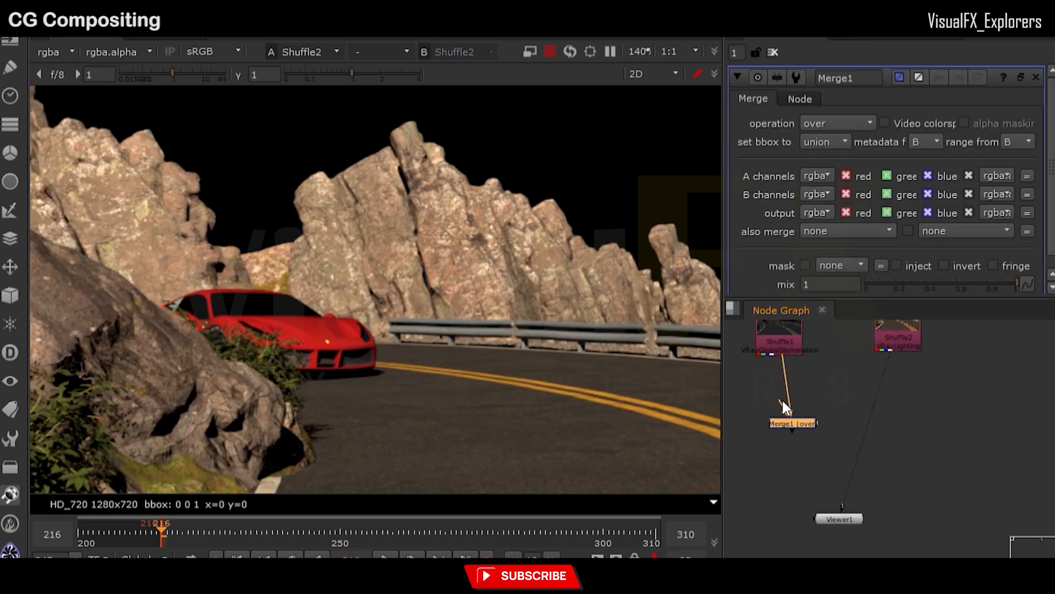
pyautogui.press('1')
pyautogui.keyDown('ctrl'); pyautogui.moveTo(833, 402); pyautogui.dragTo(903, 444); pyautogui.keyUp('ctrl')
pyautogui.click(789, 463)
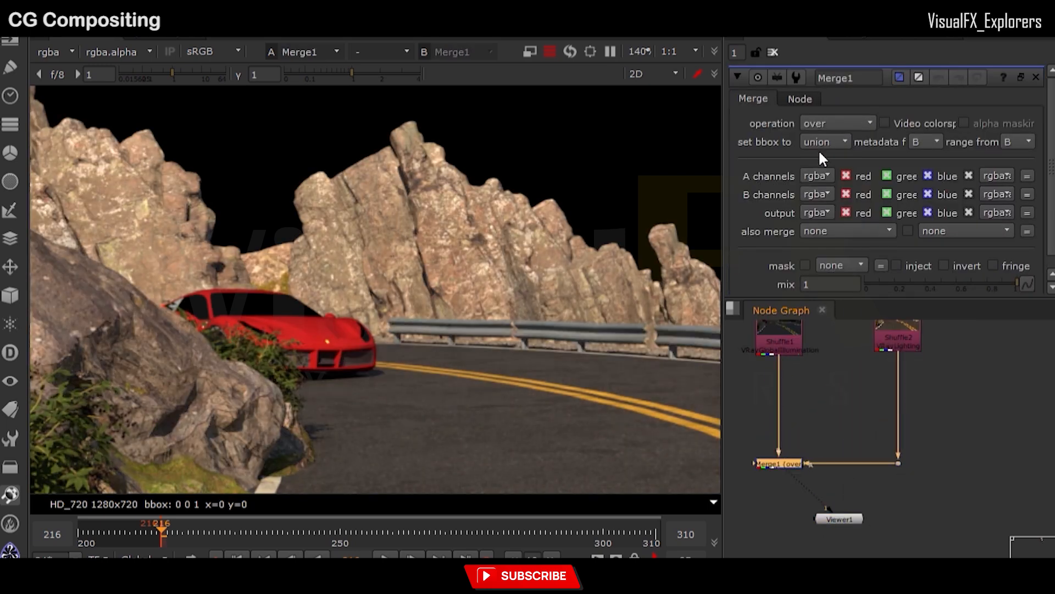
pyautogui.click(849, 374)
# Paste a third Shuffle node and connect it to Premult1 through a right-angled Dot
pyautogui.moveTo(901, 354); pyautogui.dragTo(864, 452, button='middle')
pyautogui.hotkey('ctrl', 'v')
pyautogui.scroll(-1, 974, 429)
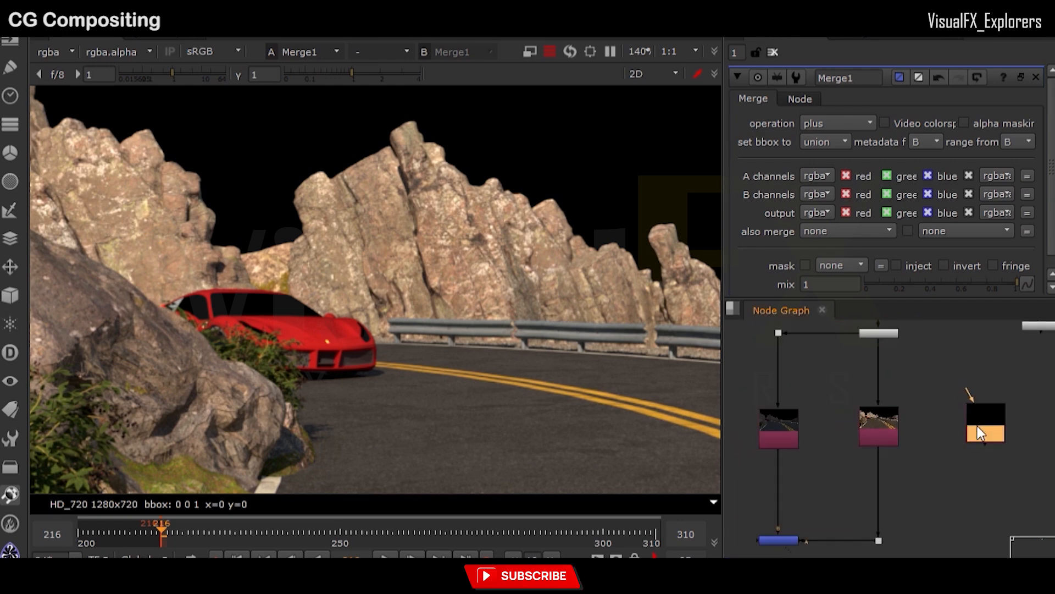
pyautogui.keyDown('ctrl'); pyautogui.moveTo(924, 371); pyautogui.dragTo(986, 334); pyautogui.keyUp('ctrl')
pyautogui.scroll(3, 983, 424)
pyautogui.moveTo(902, 456); pyautogui.dragTo(1000, 392, button='middle')
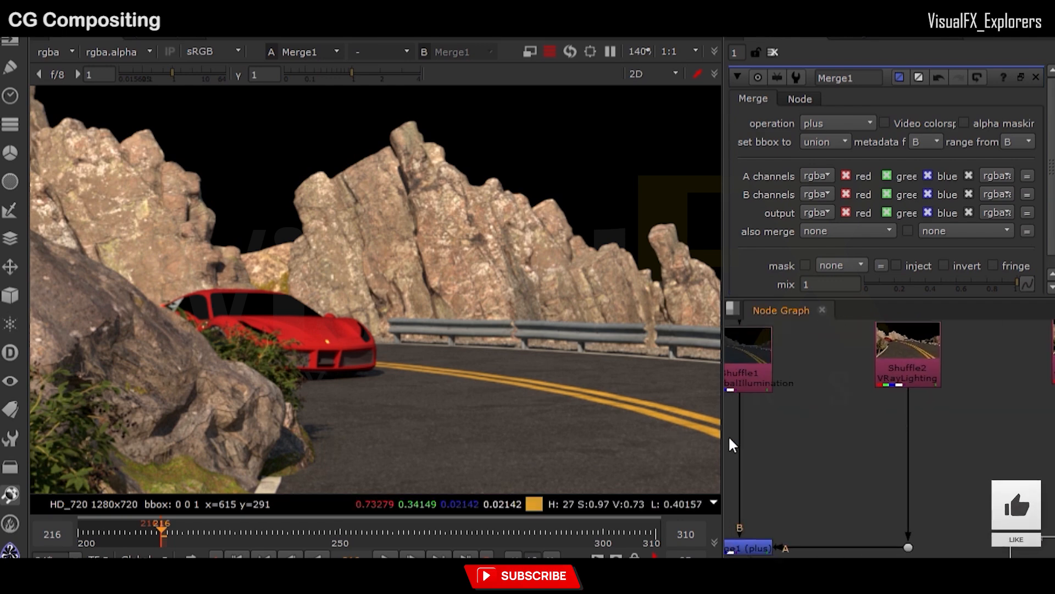
# Widen the node graph and properties area by narrowing the viewer, and reframe the car in the viewer
pyautogui.moveTo(730, 442); pyautogui.dragTo(625, 442)
pyautogui.moveTo(326, 408); pyautogui.dragTo(308, 385, button='middle')
pyautogui.moveTo(387, 391); pyautogui.dragTo(359, 354, button='middle')
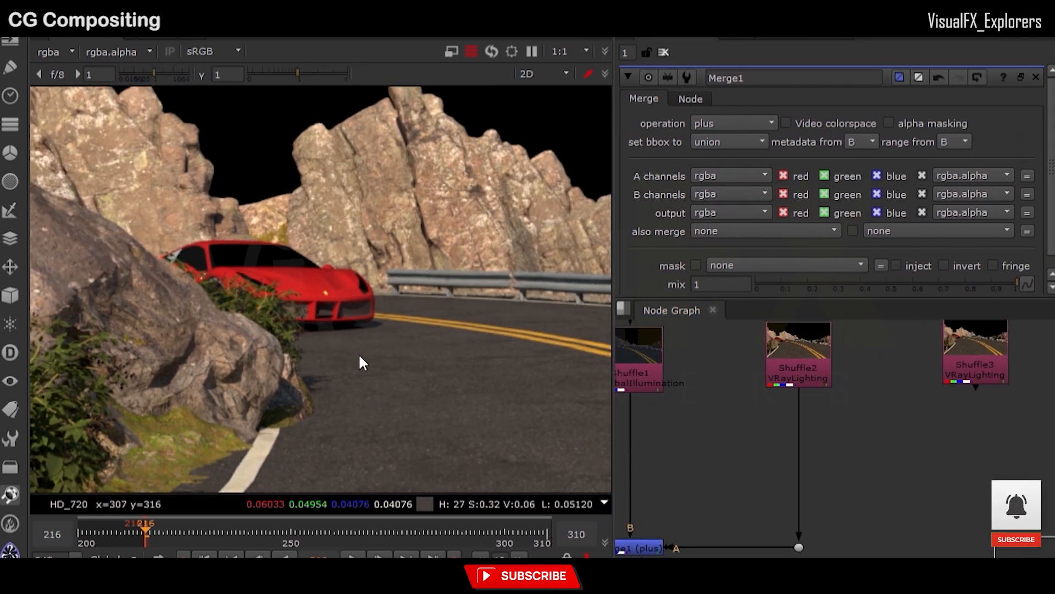
pyautogui.moveTo(300, 377); pyautogui.dragTo(364, 396, button='middle')
# Set the third Shuffle's input layer to VRayReflection
pyautogui.scroll(-3, 758, 447)
pyautogui.doubleClick(887, 391)
pyautogui.click(708, 131)
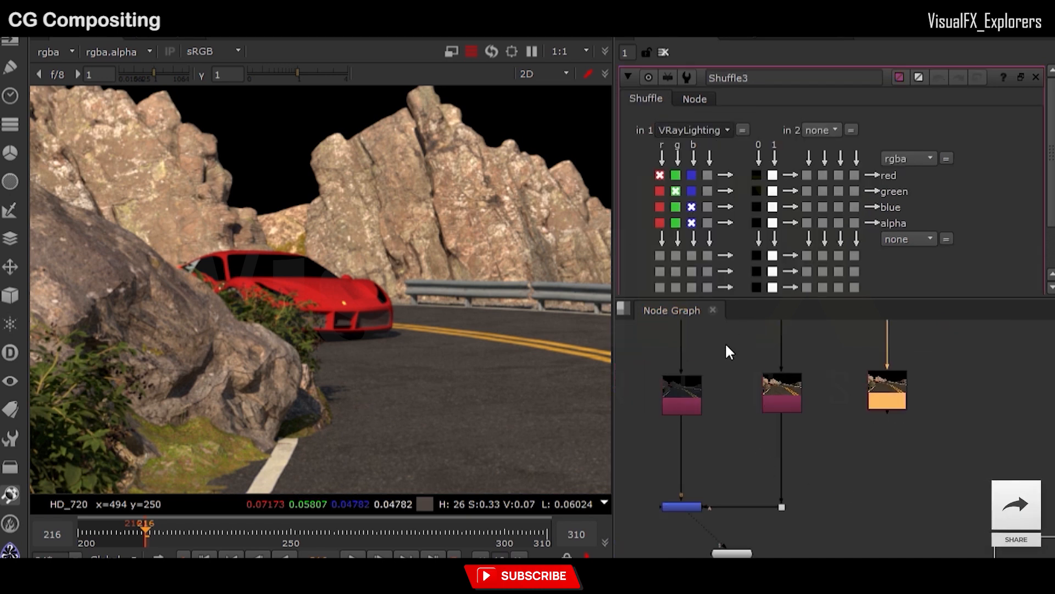
pyautogui.click(724, 342)
# Add a second plus Merge below the first, feed it the reflection Shuffle through a Dot and view it
pyautogui.scroll(1, 751, 476)
pyautogui.moveTo(751, 476); pyautogui.dragTo(786, 393, button='middle')
pyautogui.click(717, 431)
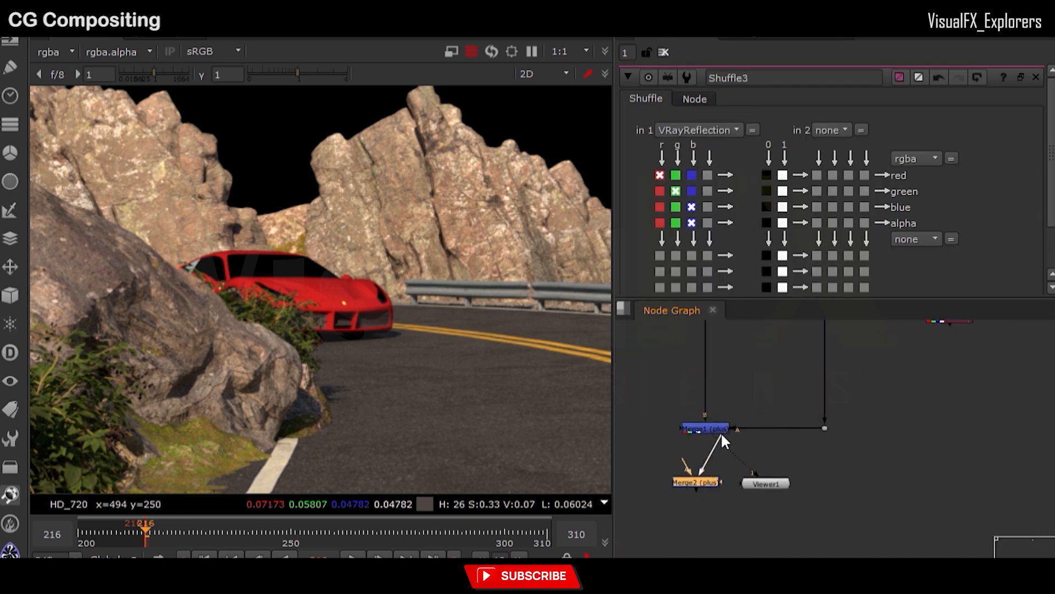
pyautogui.moveTo(721, 434); pyautogui.dragTo(715, 430)
pyautogui.scroll(-2, 690, 493)
pyautogui.moveTo(691, 485); pyautogui.dragTo(694, 502)
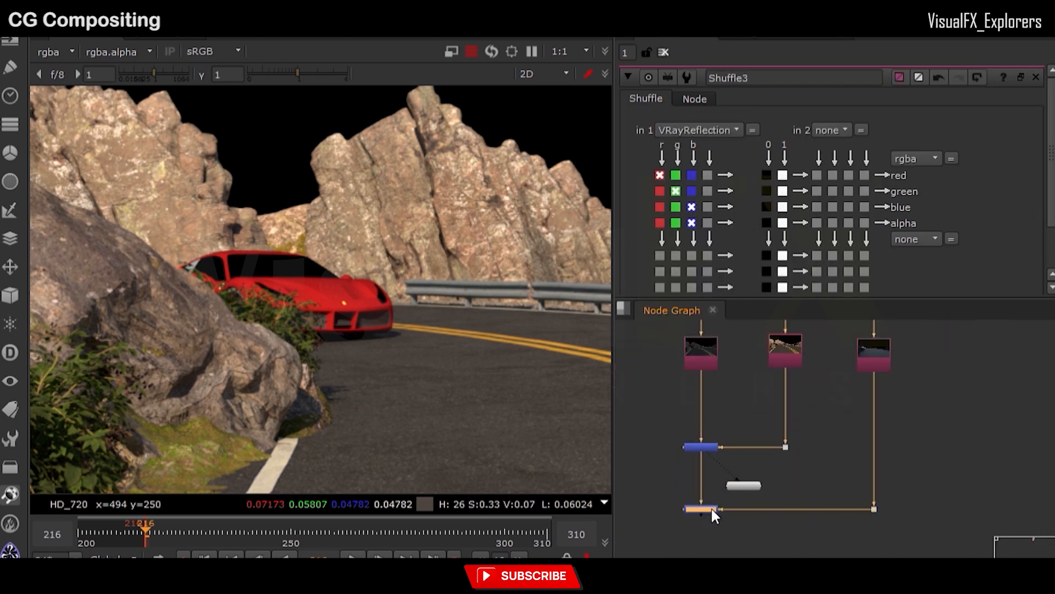
pyautogui.press('1')
# Paste a fourth Shuffle node, connect it to the Premult1 branch and set its input layer to VRayRefraction
pyautogui.moveTo(809, 433); pyautogui.dragTo(754, 434, button='middle')
pyautogui.click(818, 364)
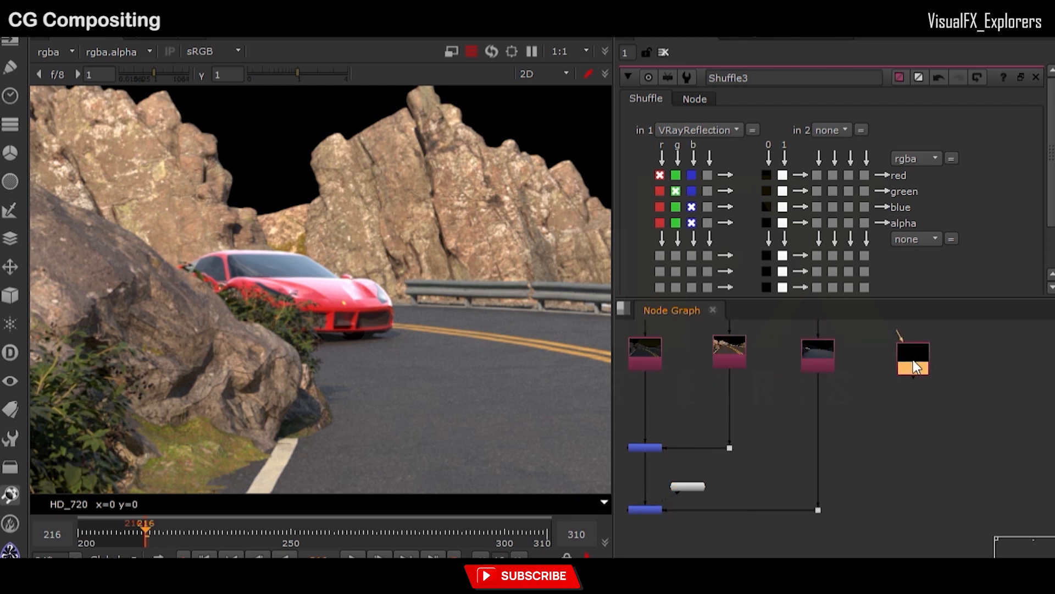
pyautogui.moveTo(913, 359); pyautogui.dragTo(918, 420, button='middle')
pyautogui.moveTo(904, 394); pyautogui.dragTo(827, 335)
pyautogui.click(919, 420)
pyautogui.scroll(2, 920, 431)
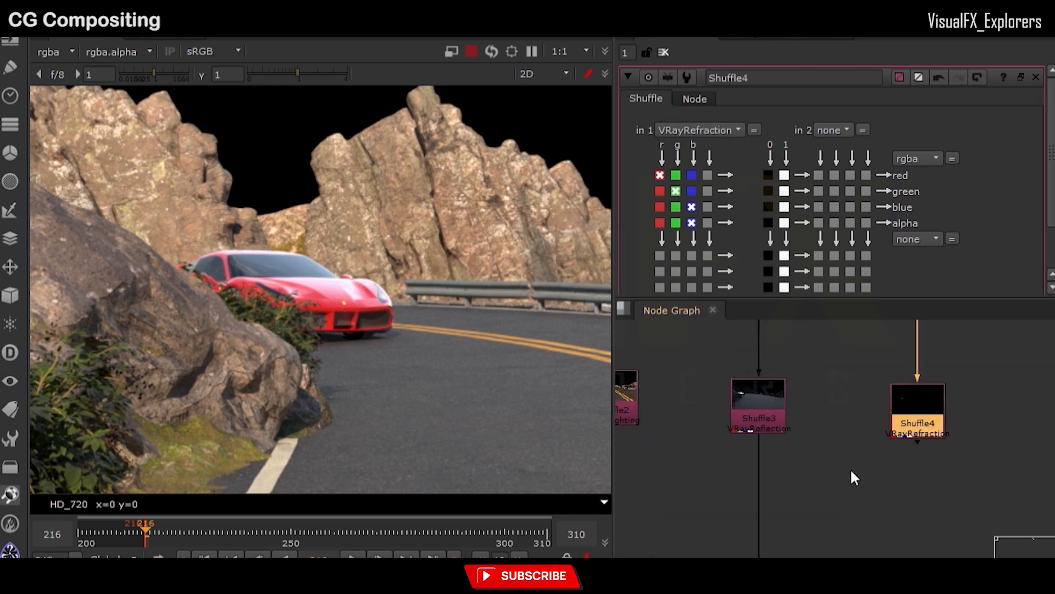
# Add a third plus Merge to the chain and feed it the refraction Shuffle through a right-angled Dot
pyautogui.scroll(-5, 796, 456)
pyautogui.moveTo(747, 489); pyautogui.dragTo(746, 501)
pyautogui.scroll(-1, 744, 500)
pyautogui.moveTo(738, 494); pyautogui.dragTo(933, 344)
pyautogui.keyDown('ctrl'); pyautogui.moveTo(838, 425); pyautogui.dragTo(933, 503); pyautogui.keyUp('ctrl')
pyautogui.moveTo(748, 508); pyautogui.dragTo(772, 430)
pyautogui.scroll(-1, 759, 454)
pyautogui.moveTo(759, 454); pyautogui.dragTo(760, 541, button='middle')
pyautogui.moveTo(760, 544); pyautogui.dragTo(796, 389)
pyautogui.moveTo(798, 395); pyautogui.dragTo(779, 362, button='middle')
pyautogui.moveTo(747, 524); pyautogui.dragTo(742, 441, button='middle')
pyautogui.moveTo(751, 392); pyautogui.dragTo(726, 463)
# Duplicate another Shuffle, connect it to the Premult1 branch through an aligned Dot and set its input layer to VRaySpecular
pyautogui.scroll(2, 901, 335)
pyautogui.click(824, 400)
pyautogui.moveTo(901, 335); pyautogui.dragTo(889, 422, button='middle')
pyautogui.hotkey('alt', 'c')
pyautogui.scroll(-1, 893, 397)
pyautogui.moveTo(881, 404); pyautogui.dragTo(893, 360)
pyautogui.scroll(2, 894, 422)
pyautogui.moveTo(894, 423); pyautogui.dragTo(894, 465, button='middle')
pyautogui.moveTo(894, 463); pyautogui.dragTo(894, 456)
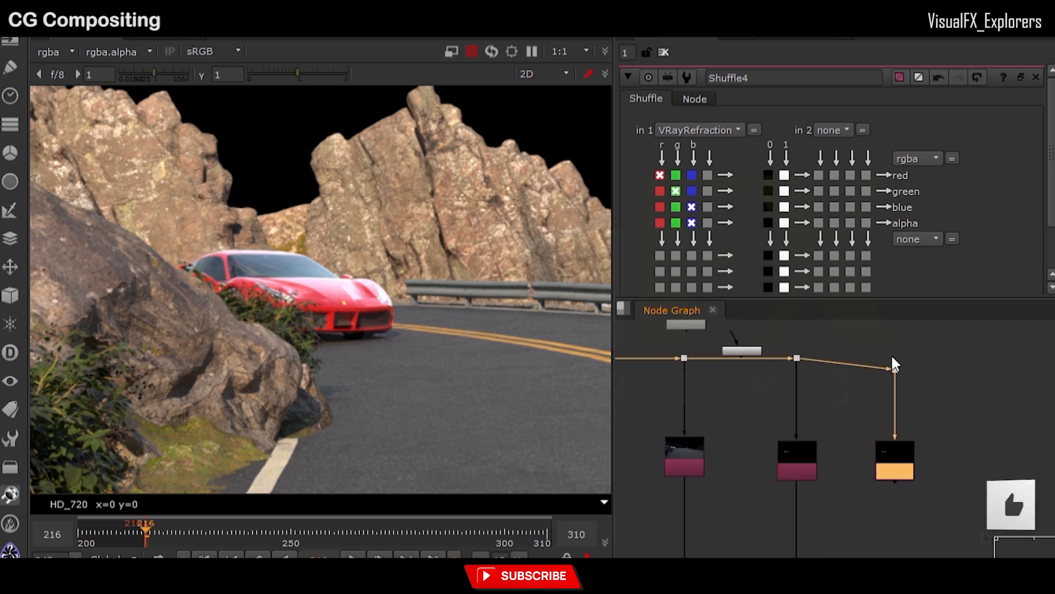
pyautogui.moveTo(895, 368); pyautogui.dragTo(895, 358)
pyautogui.click(903, 449)
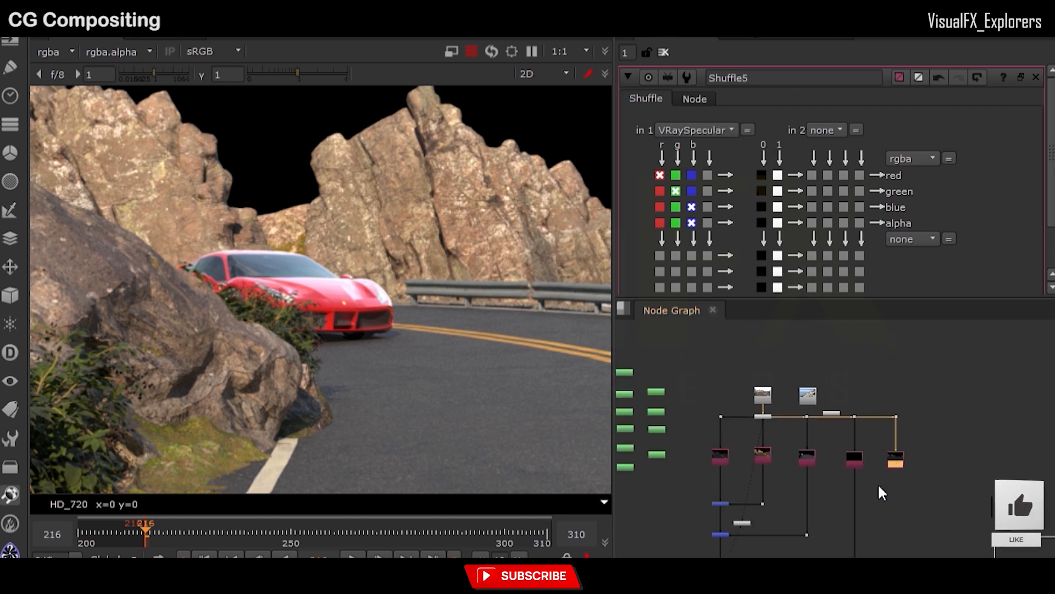
# Add a fourth plus Merge, feed it the specular Shuffle through a Dot and view it
pyautogui.scroll(2, 878, 483)
pyautogui.moveTo(779, 504); pyautogui.dragTo(670, 557, button='middle')
pyautogui.moveTo(665, 551); pyautogui.dragTo(921, 349)
pyautogui.keyDown('ctrl'); pyautogui.moveTo(795, 458); pyautogui.dragTo(908, 546); pyautogui.keyUp('ctrl')
pyautogui.moveTo(908, 546); pyautogui.dragTo(912, 466, button='middle')
pyautogui.click(668, 481)
pyautogui.press('1')
# Connect the original render and the last Merge to separate viewer inputs, with the Viewer moved near the last Merge
pyautogui.scroll(-3, 667, 484)
pyautogui.moveTo(668, 484); pyautogui.dragTo(741, 443, button='middle')
pyautogui.click(760, 337)
pyautogui.press('1')
pyautogui.scroll(3, 752, 426)
pyautogui.press('2')
pyautogui.moveTo(749, 406); pyautogui.dragTo(788, 554)
pyautogui.moveTo(717, 544); pyautogui.dragTo(698, 451, button='middle')
pyautogui.click(697, 451)
pyautogui.press('1')
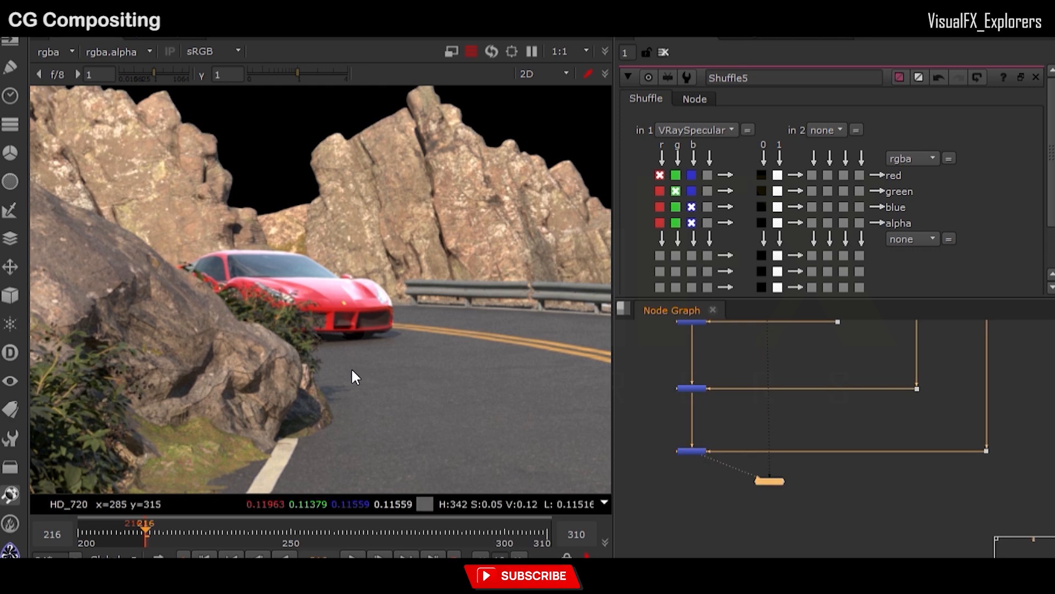
# Compare the recombined passes with the original render around the car and the nearby rocks
pyautogui.scroll(4, 320, 336)
pyautogui.scroll(-3, 325, 341)
pyautogui.press('2')
pyautogui.press('1')
pyautogui.scroll(2, 316, 353)
pyautogui.press('2')
pyautogui.press('1')
pyautogui.moveTo(234, 322); pyautogui.dragTo(252, 338, button='middle')
pyautogui.scroll(-2, 315, 381)
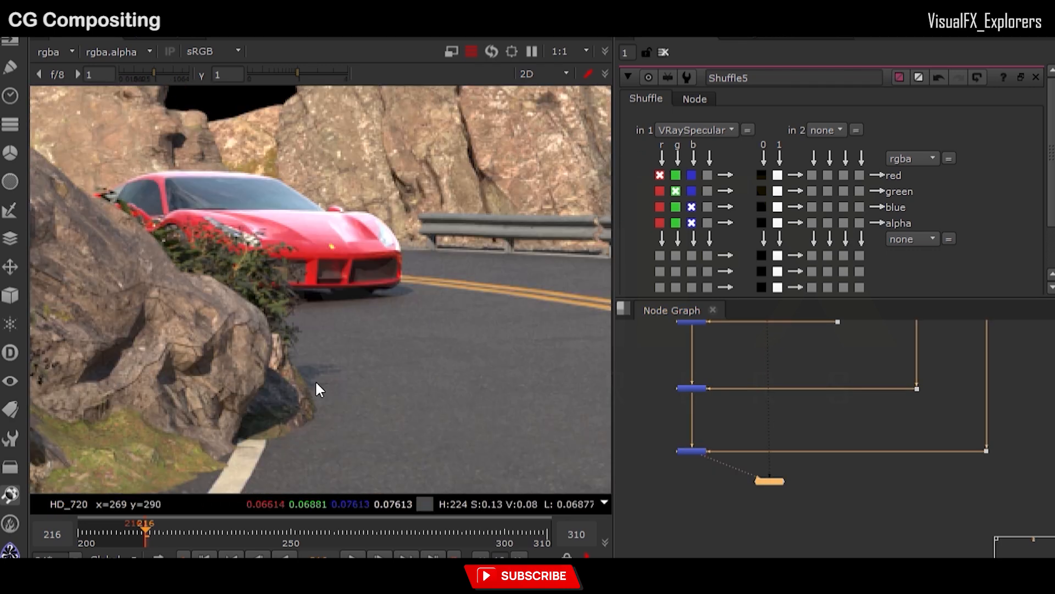
pyautogui.scroll(-2, 348, 372)
pyautogui.press('2')
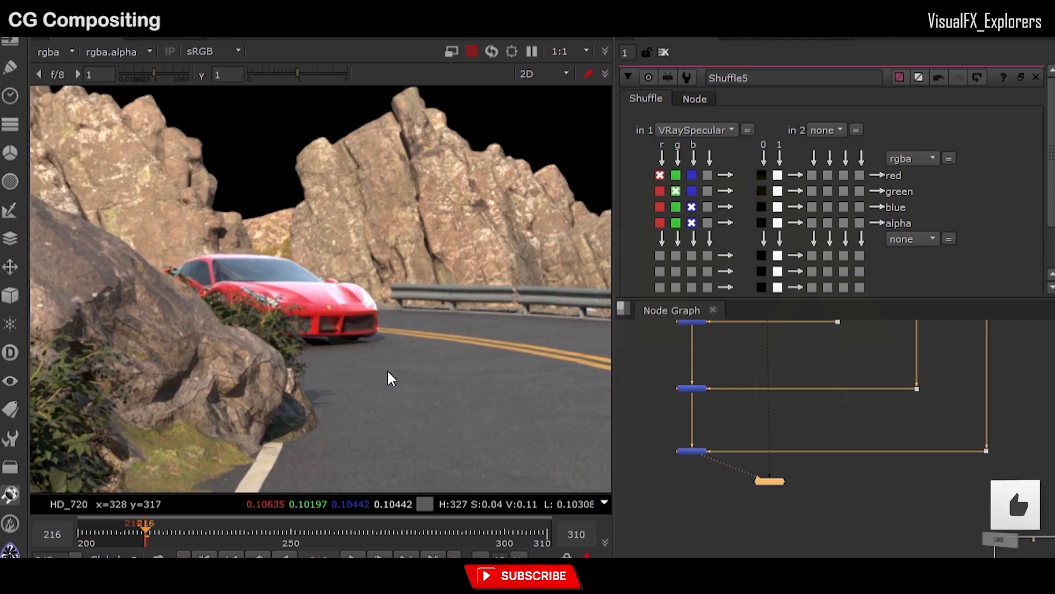
pyautogui.press('1')
# Compare both viewer inputs across the full frame and inspect the front of the car up close
pyautogui.click(181, 553)
pyautogui.moveTo(299, 359); pyautogui.dragTo(307, 411, button='middle')
pyautogui.press('2')
pyautogui.press('f')
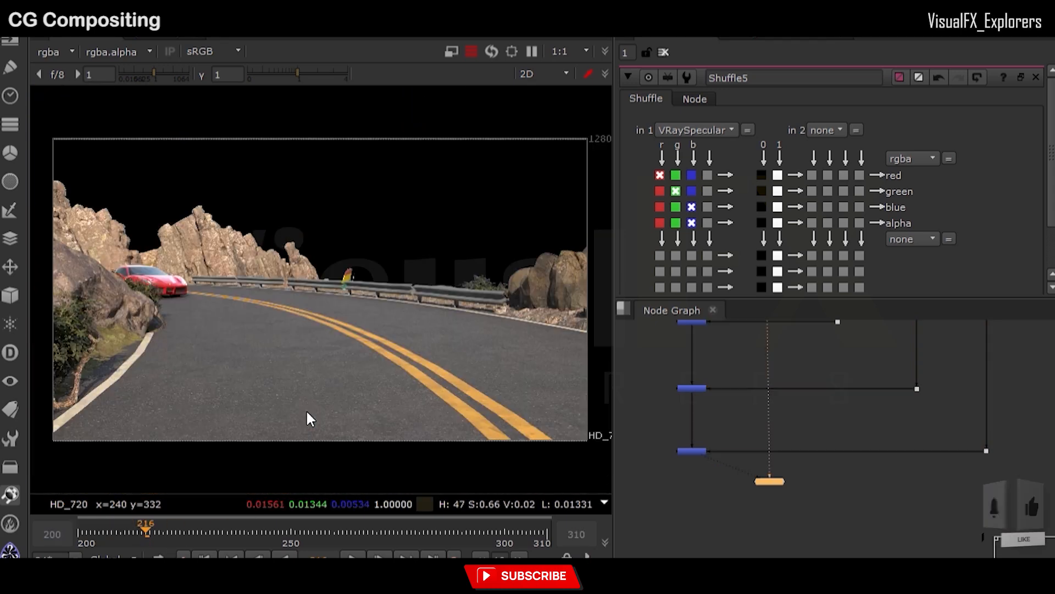
pyautogui.press('1')
pyautogui.scroll(5, 264, 385)
pyautogui.scroll(-3, 393, 312)
pyautogui.scroll(6, 125, 138)
pyautogui.moveTo(125, 138); pyautogui.dragTo(526, 204, button='middle')
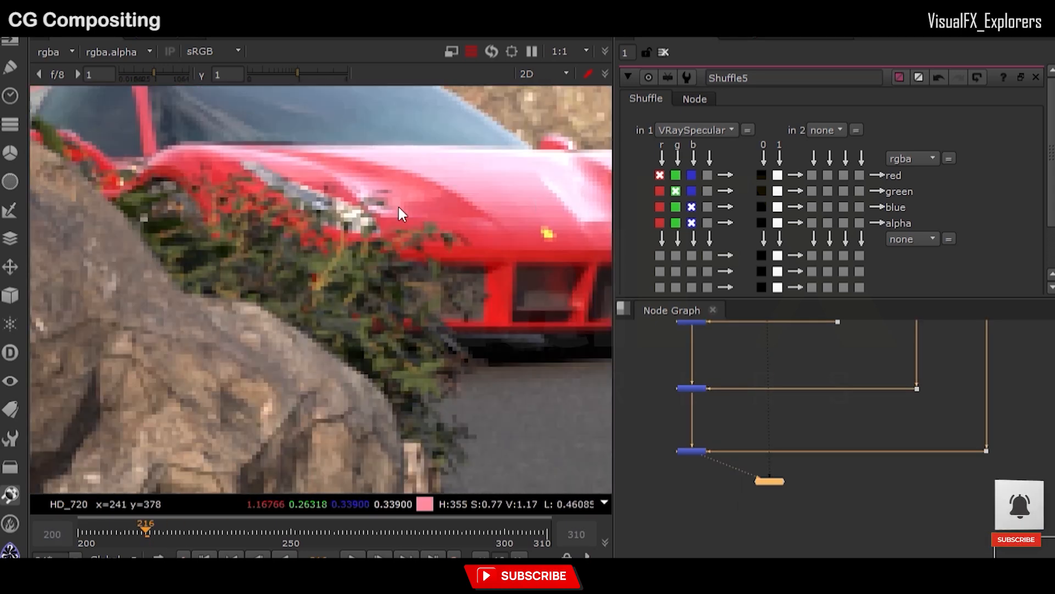
pyautogui.scroll(-3, 341, 325)
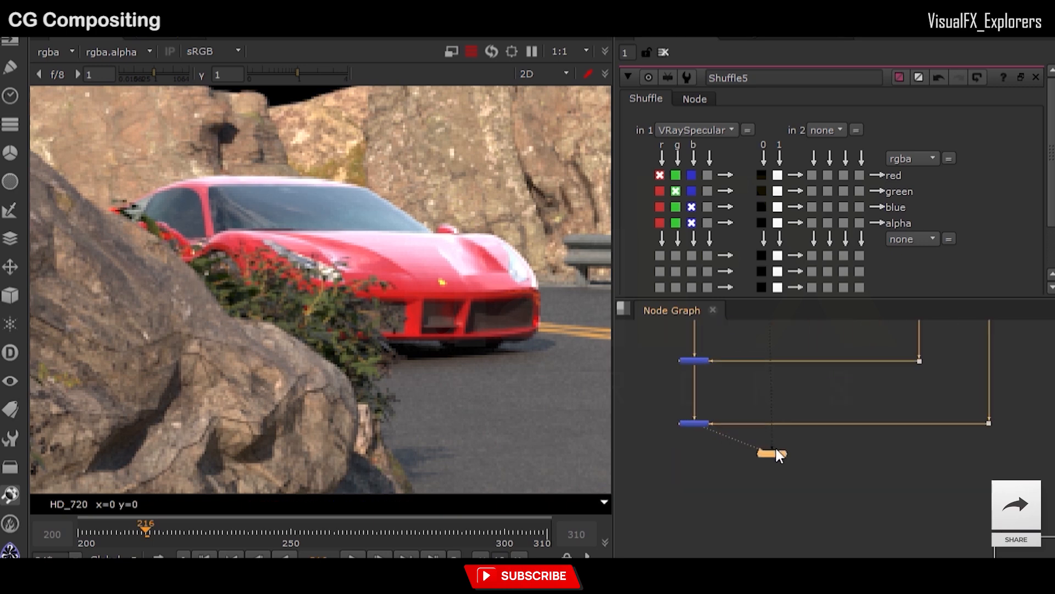
# Line up the Viewer node directly beneath the last Merge in the chain
pyautogui.moveTo(775, 446); pyautogui.dragTo(704, 520)
pyautogui.scroll(-5, 753, 391)
pyautogui.scroll(3, 731, 383)
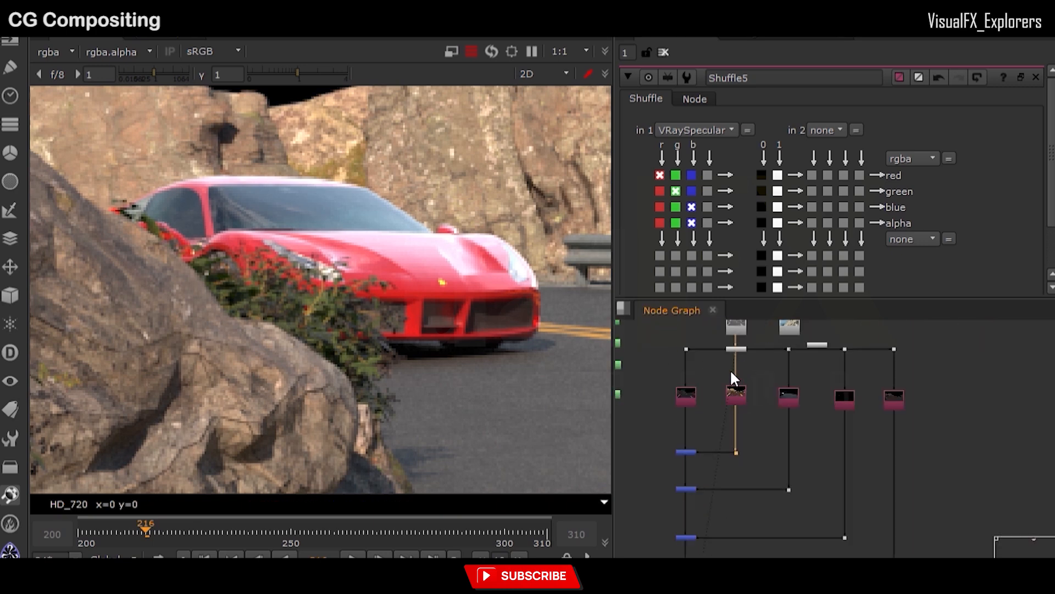
pyautogui.moveTo(748, 542); pyautogui.dragTo(687, 577)
pyautogui.moveTo(687, 577); pyautogui.dragTo(688, 505, button='middle')
# Examine the recombined render across the full frame and along the road
pyautogui.scroll(-6, 428, 349)
pyautogui.moveTo(456, 349); pyautogui.dragTo(361, 348, button='middle')
pyautogui.scroll(-3, 418, 309)
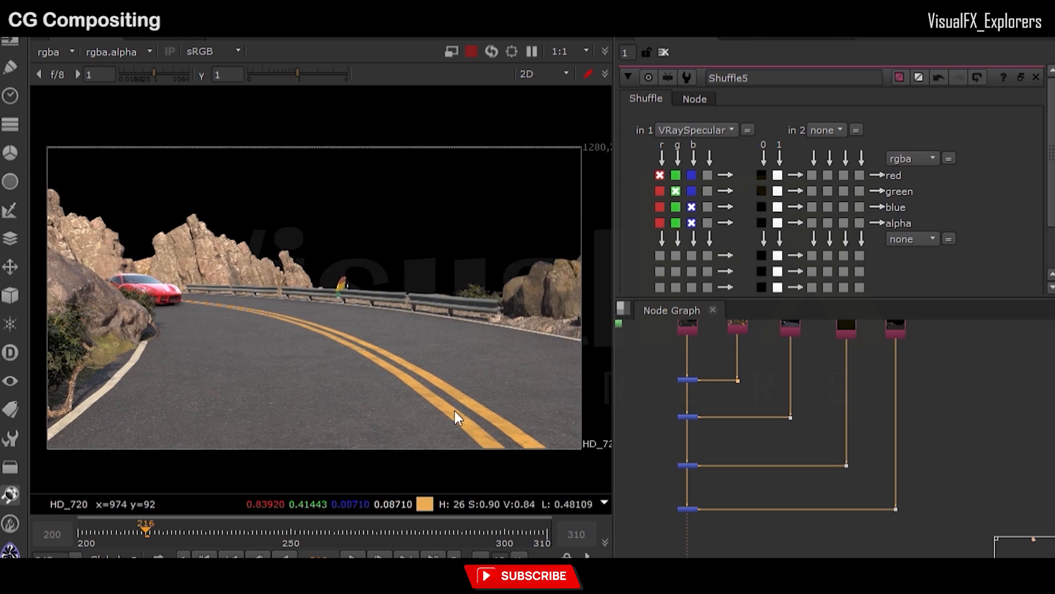
pyautogui.scroll(4, 278, 313)
pyautogui.scroll(-2, 308, 352)
pyautogui.scroll(-3, 707, 510)
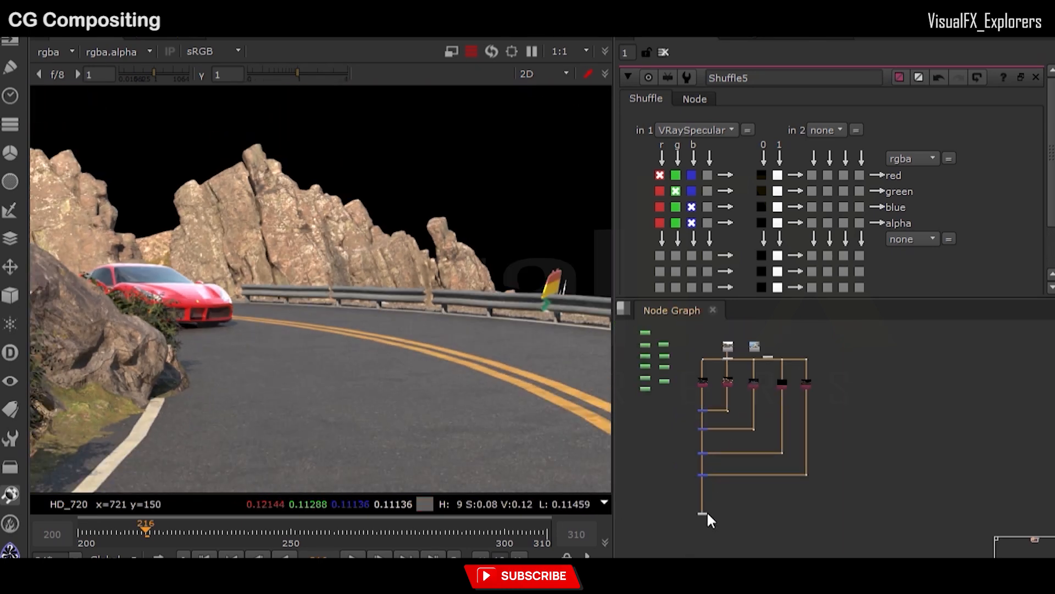
# Move the background image's Read node out beyond the Shuffle branches
pyautogui.moveTo(784, 383); pyautogui.dragTo(757, 393, button='middle')
pyautogui.scroll(3, 736, 362)
pyautogui.moveTo(719, 345); pyautogui.dragTo(896, 345)
pyautogui.scroll(-3, 830, 384)
pyautogui.moveTo(824, 522); pyautogui.dragTo(810, 472, button='middle')
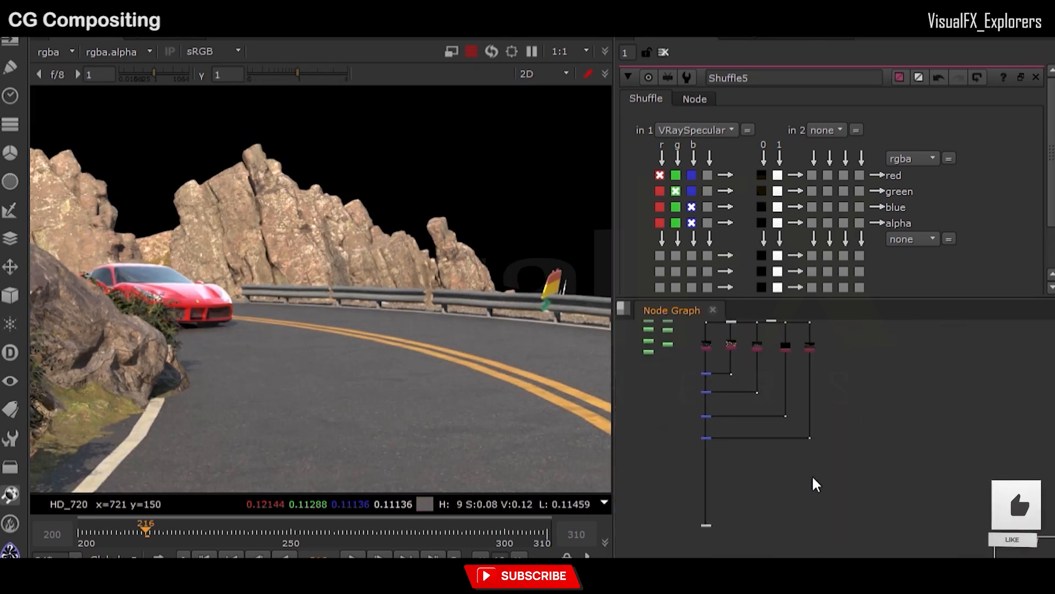
# Add an over Merge that composites the recombined render with the background image, arrange its connections and view it
pyautogui.click(820, 497)
pyautogui.press('m')
pyautogui.scroll(4, 846, 480)
pyautogui.scroll(1, 791, 517)
pyautogui.moveTo(789, 510); pyautogui.dragTo(913, 327)
pyautogui.scroll(-4, 913, 341)
pyautogui.moveTo(894, 470); pyautogui.dragTo(932, 366, button='middle')
pyautogui.moveTo(890, 453); pyautogui.dragTo(975, 548)
pyautogui.scroll(4, 959, 468)
pyautogui.scroll(-3, 834, 457)
pyautogui.moveTo(833, 459); pyautogui.dragTo(831, 509, button='middle')
pyautogui.moveTo(914, 520); pyautogui.dragTo(912, 525)
pyautogui.scroll(3, 698, 451)
pyautogui.click(684, 452)
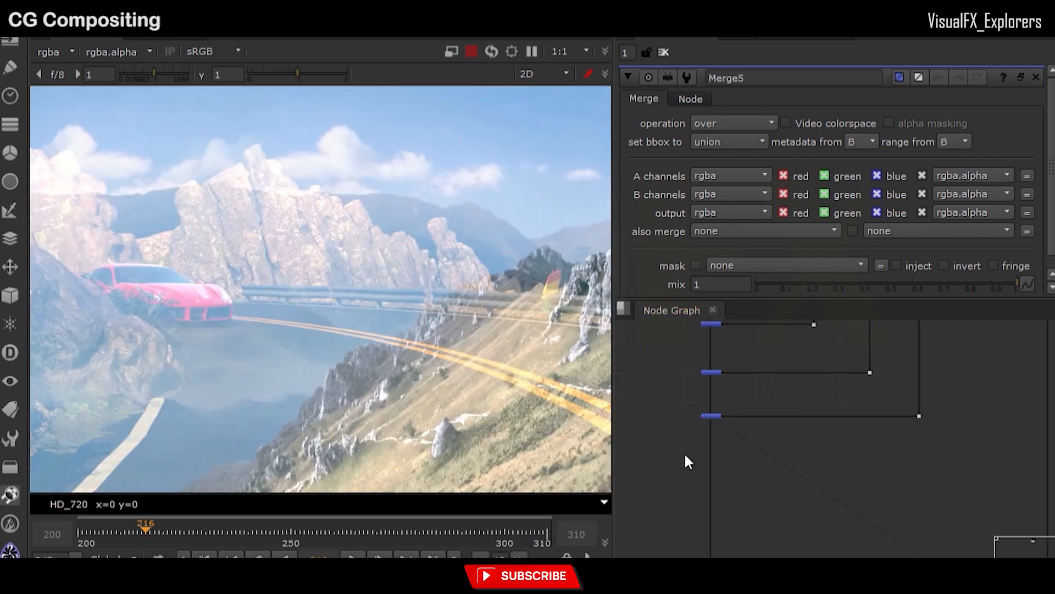
# Insert a Copy node beneath the last plus Merge and add a Dot for its source input
pyautogui.press('k')
pyautogui.moveTo(683, 456); pyautogui.dragTo(633, 363)
pyautogui.scroll(-1, 695, 442)
pyautogui.click(671, 418)
pyautogui.press('.')
pyautogui.scroll(5, 690, 448)
pyautogui.scroll(-3, 697, 494)
pyautogui.moveTo(679, 439); pyautogui.dragTo(716, 537, button='middle')
pyautogui.moveTo(700, 537); pyautogui.dragTo(756, 340)
# Feed the original render's rgba.alpha into the Copy node, routing the connection around the outside of the Shuffle branches with Dots
pyautogui.scroll(-3, 754, 339)
pyautogui.moveTo(745, 444); pyautogui.dragTo(768, 473, button='middle')
pyautogui.moveTo(663, 331); pyautogui.dragTo(668, 360, button='middle')
pyautogui.moveTo(668, 347); pyautogui.dragTo(733, 456)
pyautogui.moveTo(711, 377); pyautogui.dragTo(666, 367)
pyautogui.moveTo(758, 554); pyautogui.dragTo(758, 494, button='middle')
pyautogui.moveTo(748, 513); pyautogui.dragTo(731, 363)
pyautogui.moveTo(755, 476); pyautogui.dragTo(755, 413, button='middle')
pyautogui.keyDown('ctrl'); pyautogui.moveTo(756, 415); pyautogui.dragTo(729, 523); pyautogui.keyUp('ctrl')
pyautogui.scroll(-3, 740, 512)
pyautogui.moveTo(774, 524); pyautogui.dragTo(679, 424, button='middle')
pyautogui.scroll(2, 679, 424)
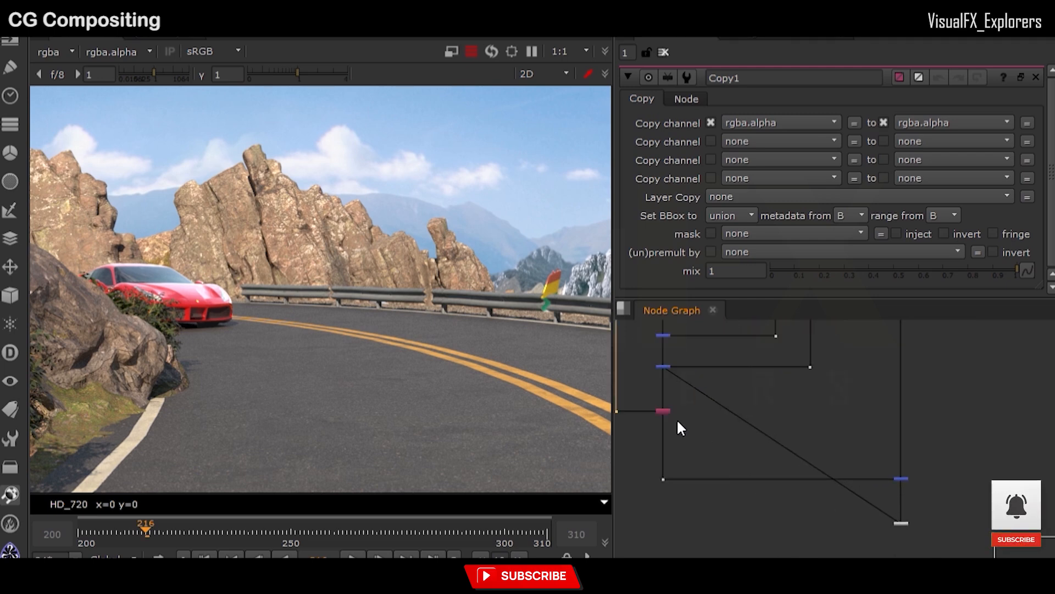
# Compare the original render with the background composite in the Viewer
pyautogui.click(665, 411)
pyautogui.click(898, 479)
pyautogui.scroll(-3, 896, 477)
pyautogui.scroll(3, 795, 369)
pyautogui.click(796, 371)
pyautogui.press('1')
pyautogui.scroll(-4, 803, 406)
pyautogui.scroll(4, 879, 514)
pyautogui.click(869, 508)
pyautogui.press('1')
pyautogui.click(949, 499)
pyautogui.press('2')
pyautogui.press('1')
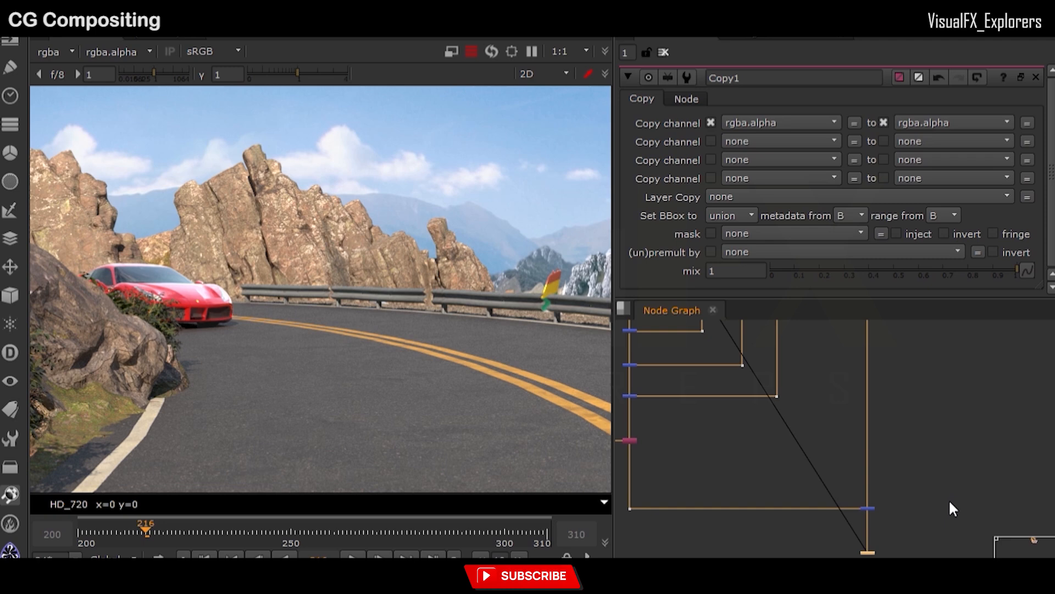
pyautogui.press('2')
pyautogui.press('1')
pyautogui.scroll(-5, 724, 431)
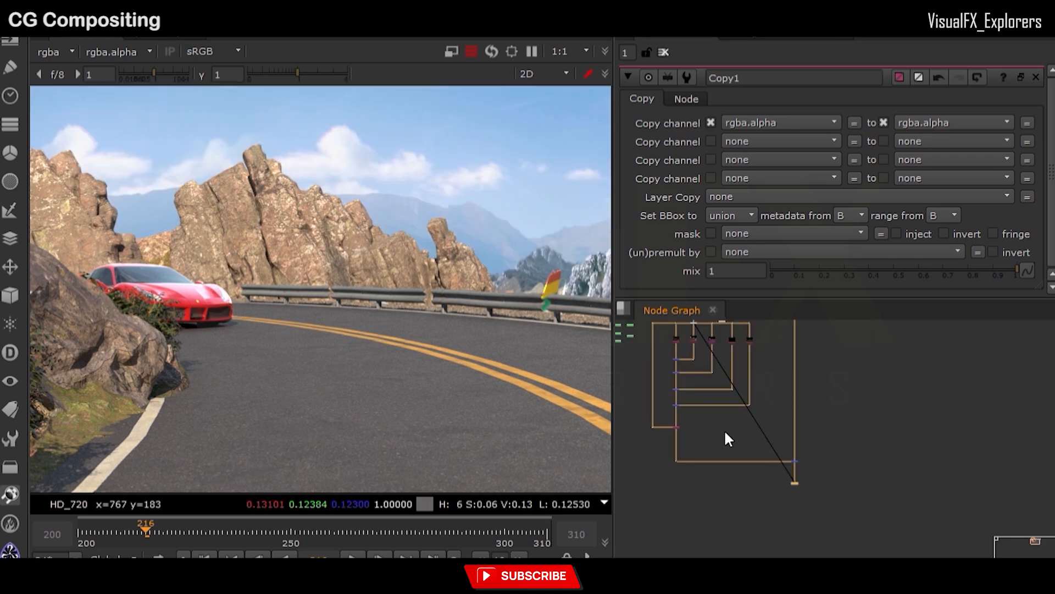
pyautogui.click(900, 432)
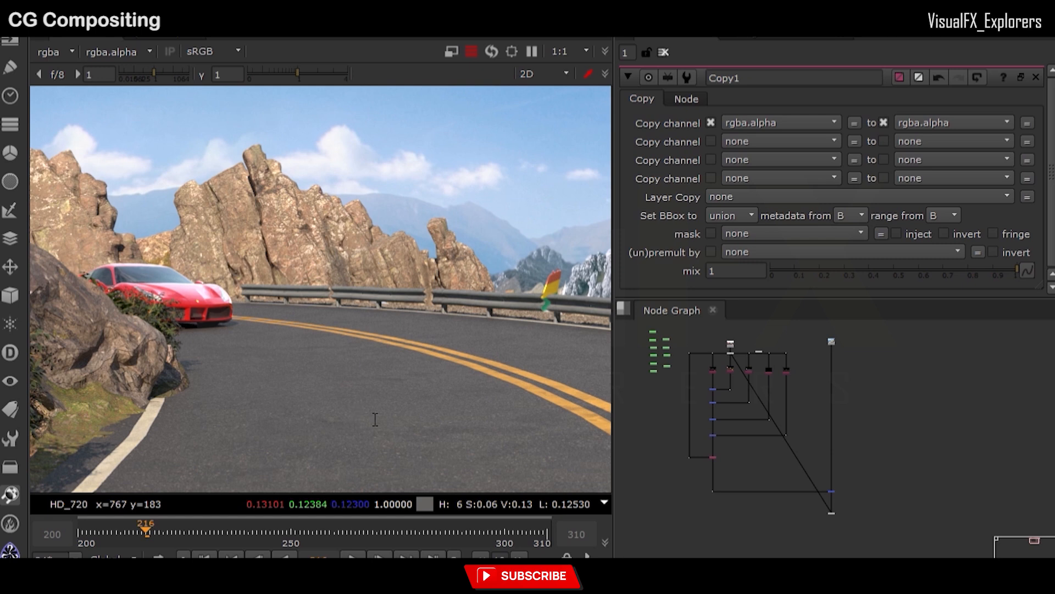
# Move the over Merge, its corner Dot and the Viewer farther down to make room above them
pyautogui.hotkey('ctrl', 'a')
pyautogui.scroll(5, 865, 516)
pyautogui.scroll(-2, 782, 480)
pyautogui.moveTo(783, 479); pyautogui.dragTo(775, 431, button='middle')
pyautogui.moveTo(672, 427); pyautogui.dragTo(921, 519)
pyautogui.moveTo(878, 442); pyautogui.dragTo(879, 516)
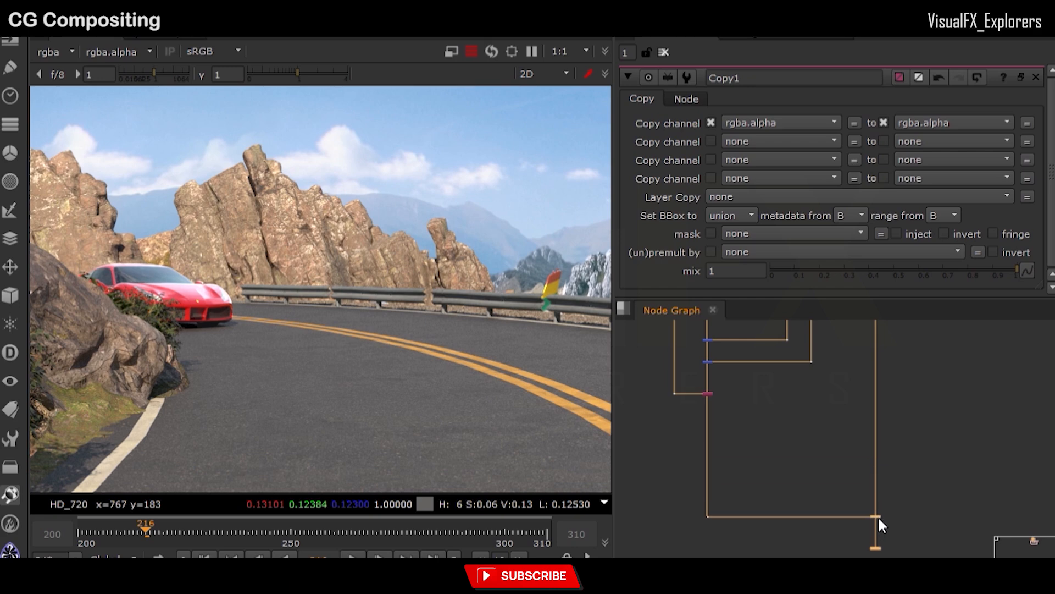
# Add a Grade node to the background image's branch above the over Merge and disable it
pyautogui.scroll(-5, 401, 382)
pyautogui.scroll(2, 684, 449)
pyautogui.press('g')
pyautogui.moveTo(701, 435); pyautogui.dragTo(748, 432)
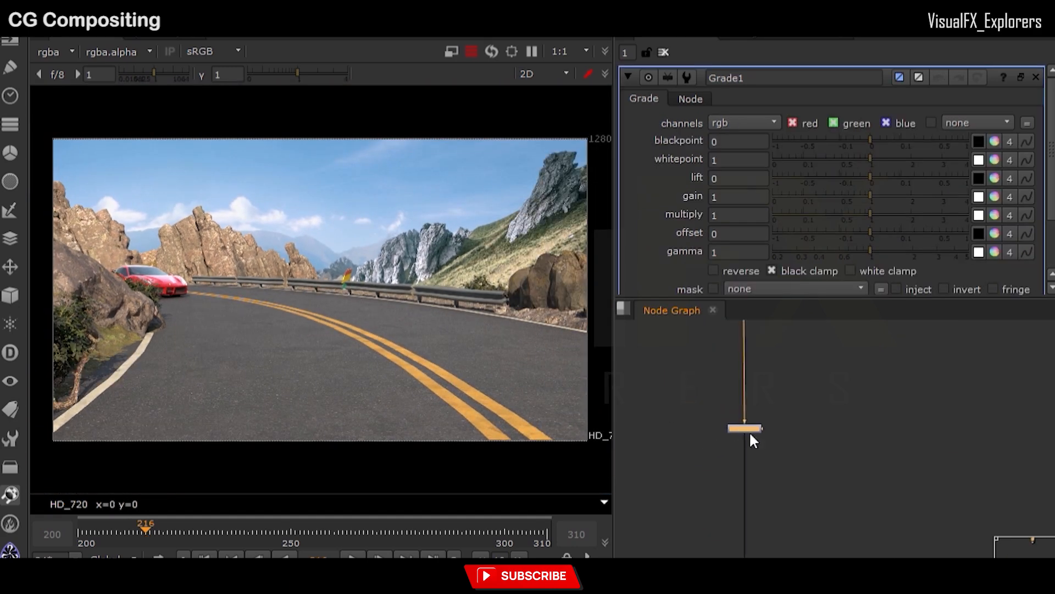
pyautogui.hotkey('ctrl', 'shift', 'x')
pyautogui.scroll(-4, 803, 437)
pyautogui.moveTo(812, 444); pyautogui.dragTo(722, 470, button='middle')
pyautogui.scroll(3, 850, 447)
pyautogui.moveTo(707, 461); pyautogui.dragTo(847, 446)
pyautogui.press('d')
# Turn on colour sampling for the Grade's blackpoint and pick a dark shadow on the background cliff
pyautogui.scroll(4, 846, 435)
pyautogui.moveTo(527, 207); pyautogui.dragTo(479, 240, button='middle')
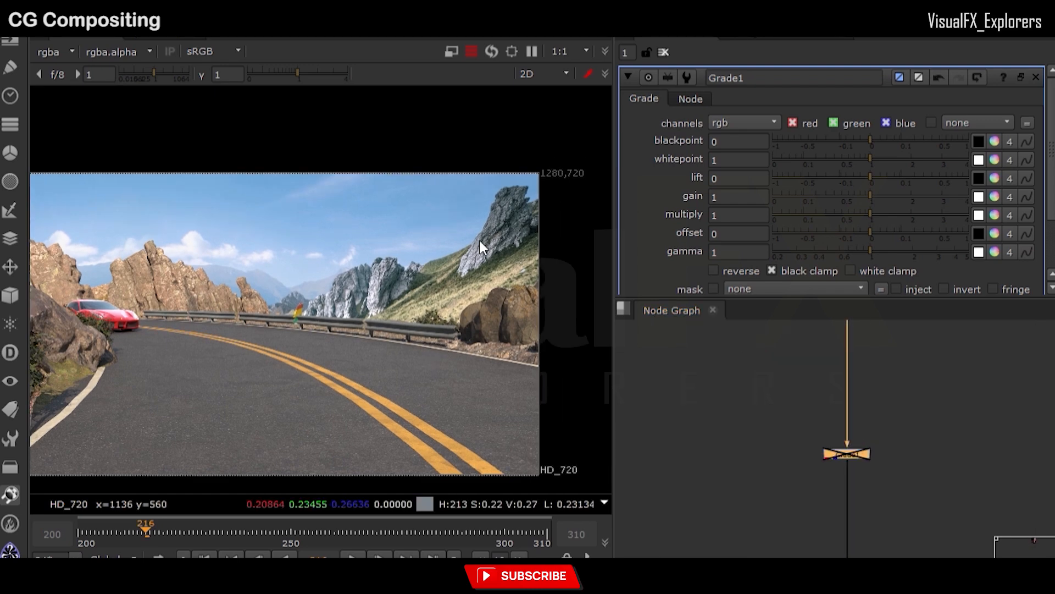
pyautogui.scroll(4, 542, 333)
pyautogui.scroll(8, 562, 366)
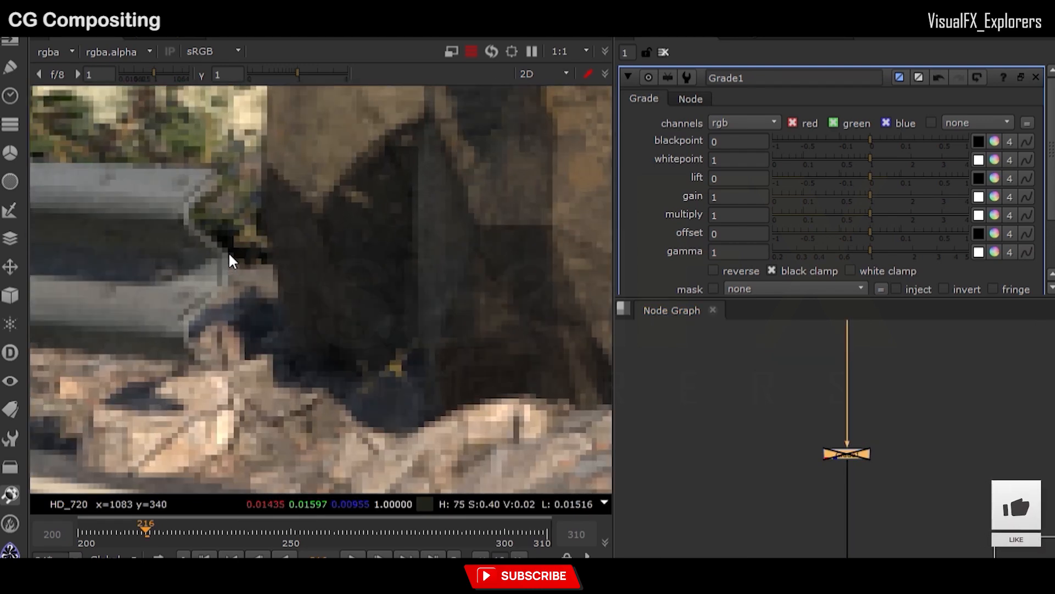
pyautogui.click(979, 142)
pyautogui.scroll(-10, 401, 207)
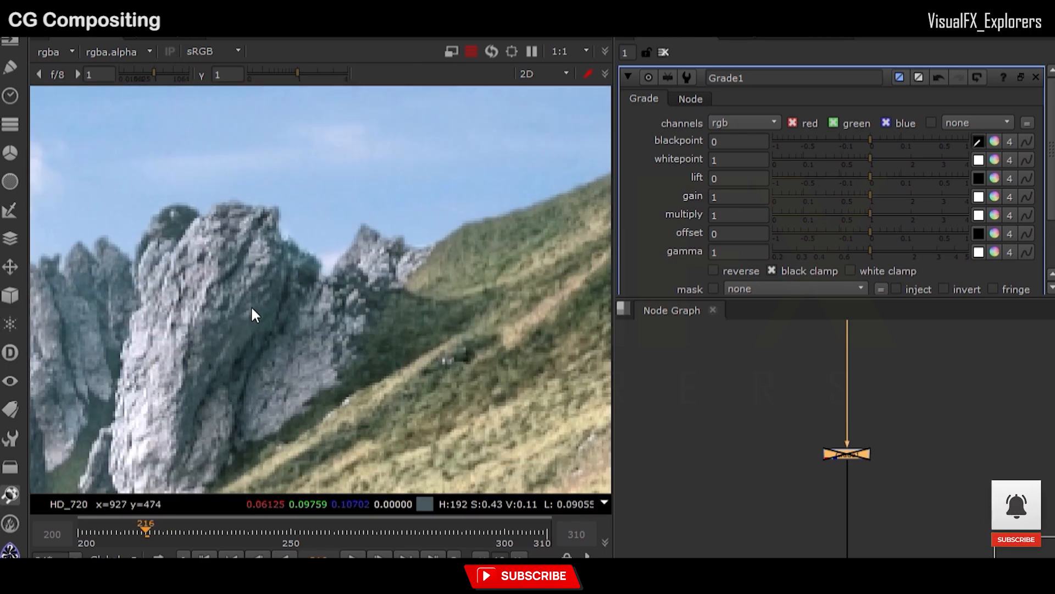
pyautogui.scroll(8, 253, 314)
pyautogui.keyDown('ctrl'); pyautogui.click(282, 327); pyautogui.keyUp('ctrl')
pyautogui.scroll(-8, 297, 332)
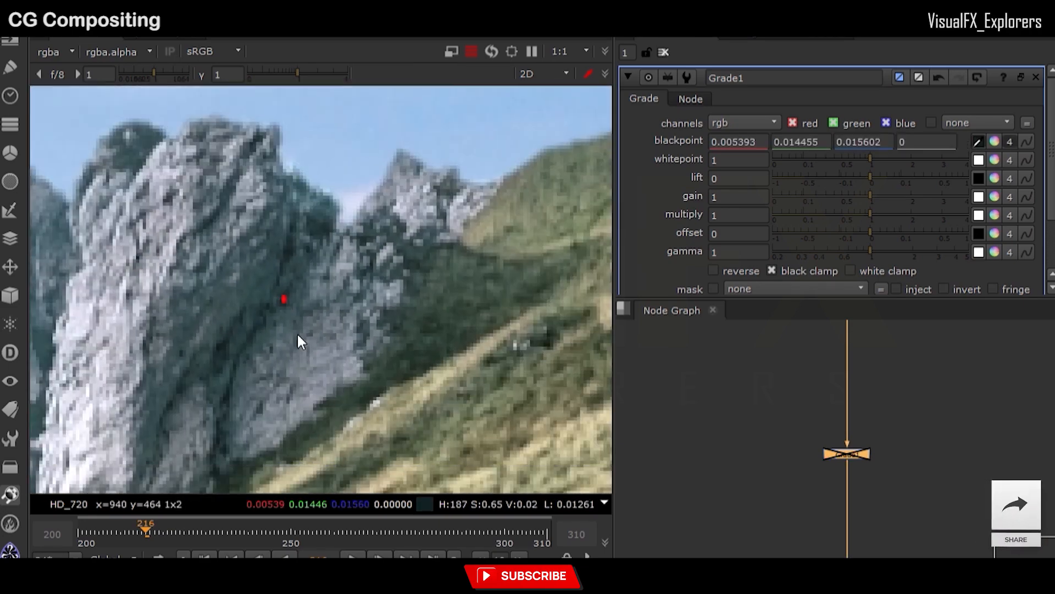
# Resample the blackpoint from darker cliff shadows near the background's edge, giving 0.003274, 0.005757, 0.005676
pyautogui.scroll(8, 494, 285)
pyautogui.scroll(-9, 318, 302)
pyautogui.scroll(4, 308, 308)
pyautogui.scroll(-4, 368, 384)
pyautogui.scroll(4, 371, 311)
pyautogui.scroll(4, 441, 220)
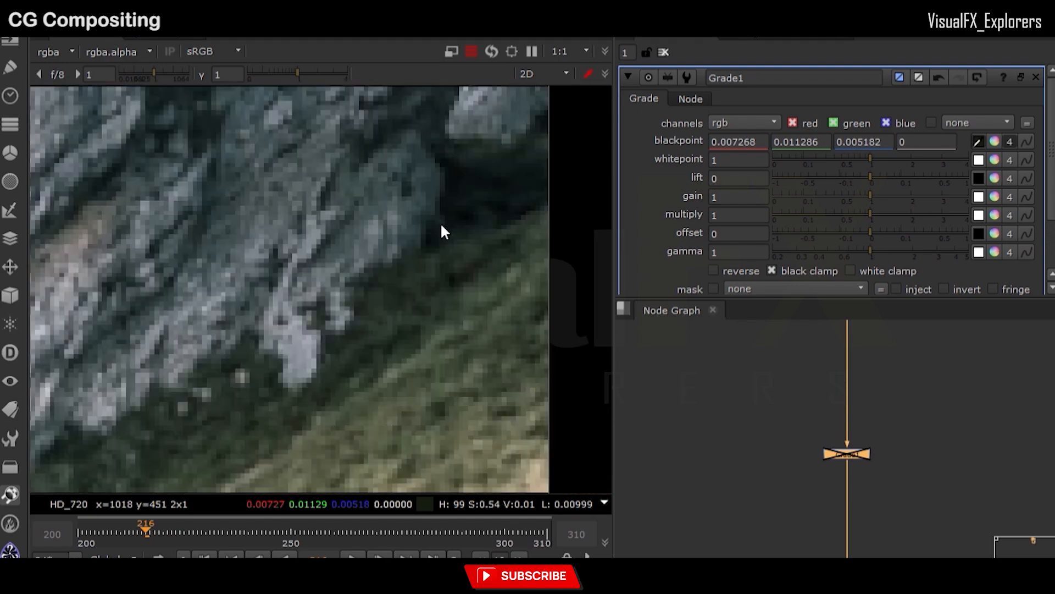
pyautogui.scroll(2, 421, 253)
pyautogui.keyDown('ctrl'); pyautogui.click(420, 250); pyautogui.keyUp('ctrl')
# Set the Grade's lift to 0.0081, 0.010726, 0.014745 by sampling the dark shadow beside the guardrail's end
pyautogui.scroll(-6, 411, 275)
pyautogui.scroll(-6, 411, 278)
pyautogui.scroll(6, 353, 333)
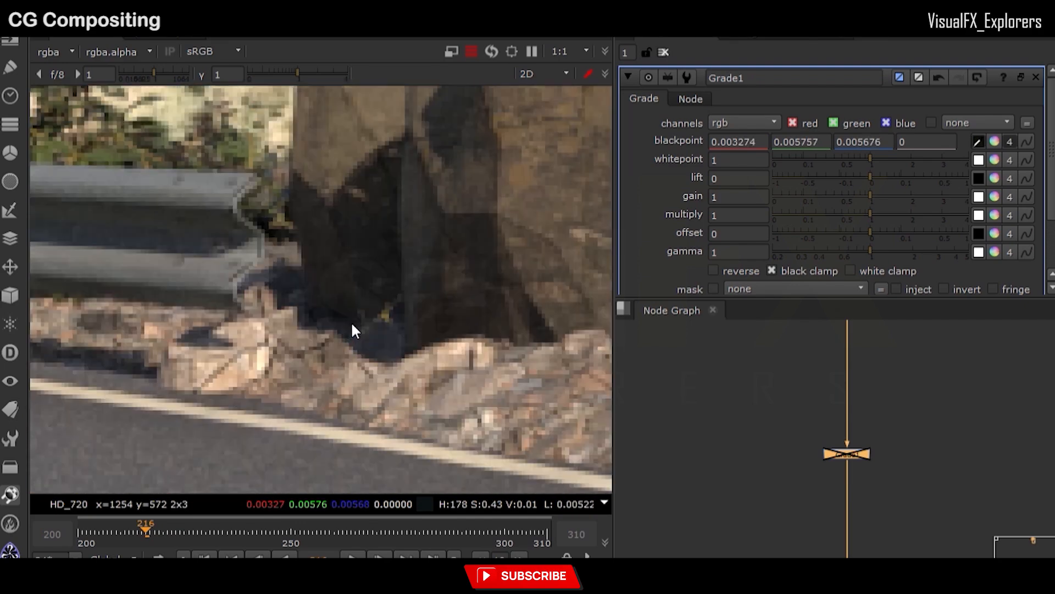
pyautogui.click(978, 178)
pyautogui.scroll(4, 302, 329)
pyautogui.scroll(1, 301, 328)
pyautogui.keyDown('ctrl'); pyautogui.keyDown('shift'); pyautogui.moveTo(231, 198); pyautogui.dragTo(254, 219); pyautogui.keyUp('shift'); pyautogui.keyUp('ctrl')
pyautogui.scroll(-10, 250, 309)
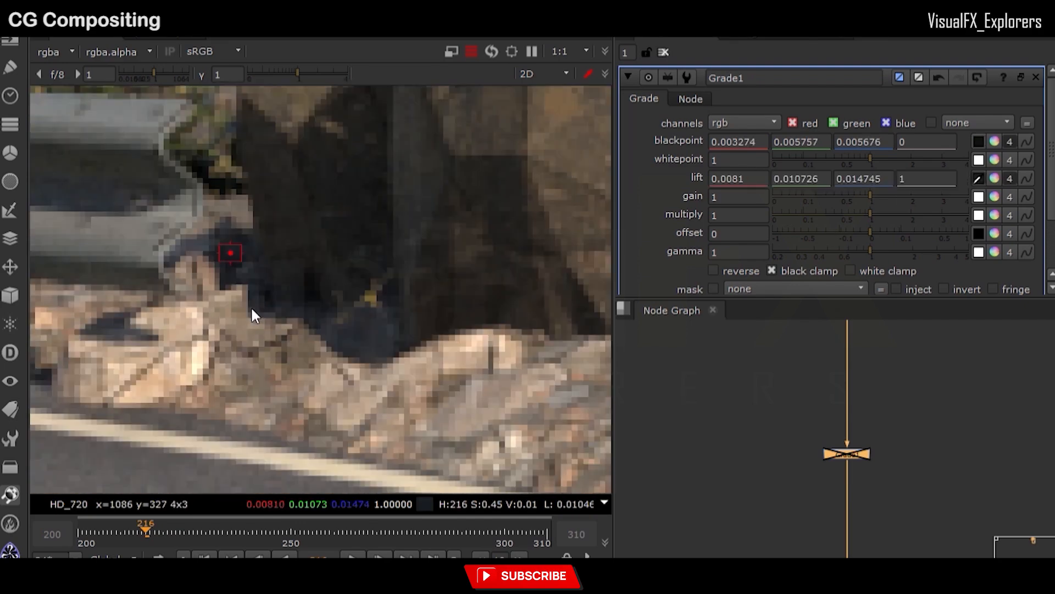
# Set the Grade's whitepoint to 0.721475, 0.722068, 0.814626 by sampling a bright area of the background cliffs
pyautogui.moveTo(249, 319); pyautogui.dragTo(304, 402, button='middle')
pyautogui.scroll(-3, 304, 403)
pyautogui.moveTo(332, 348); pyautogui.dragTo(397, 326, button='middle')
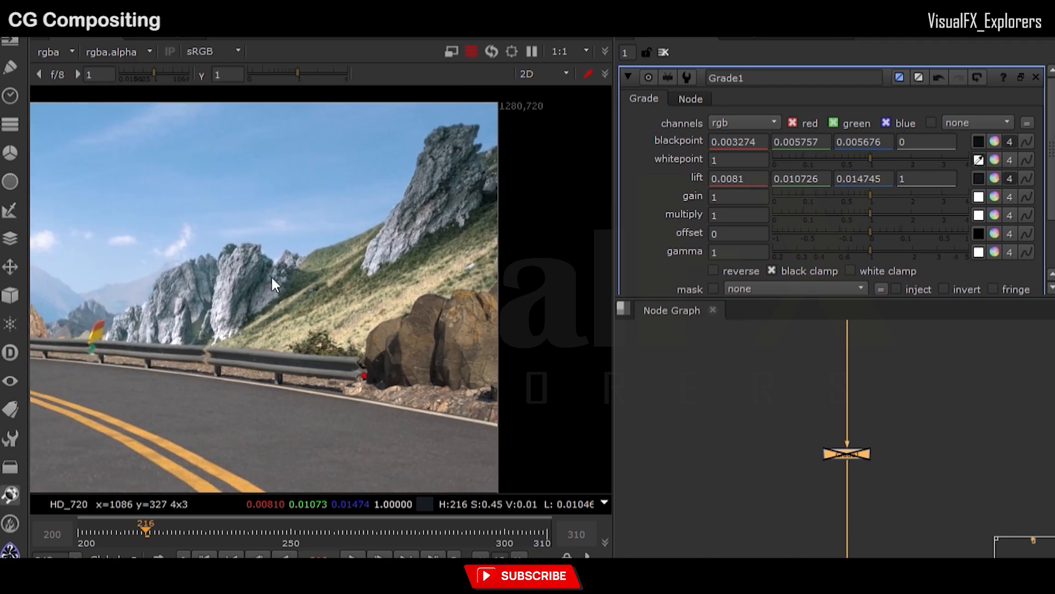
pyautogui.scroll(4, 240, 301)
pyautogui.scroll(-5, 239, 301)
pyautogui.scroll(5, 360, 308)
pyautogui.scroll(-5, 390, 363)
pyautogui.moveTo(355, 287); pyautogui.dragTo(398, 257, button='middle')
pyautogui.scroll(8, 384, 233)
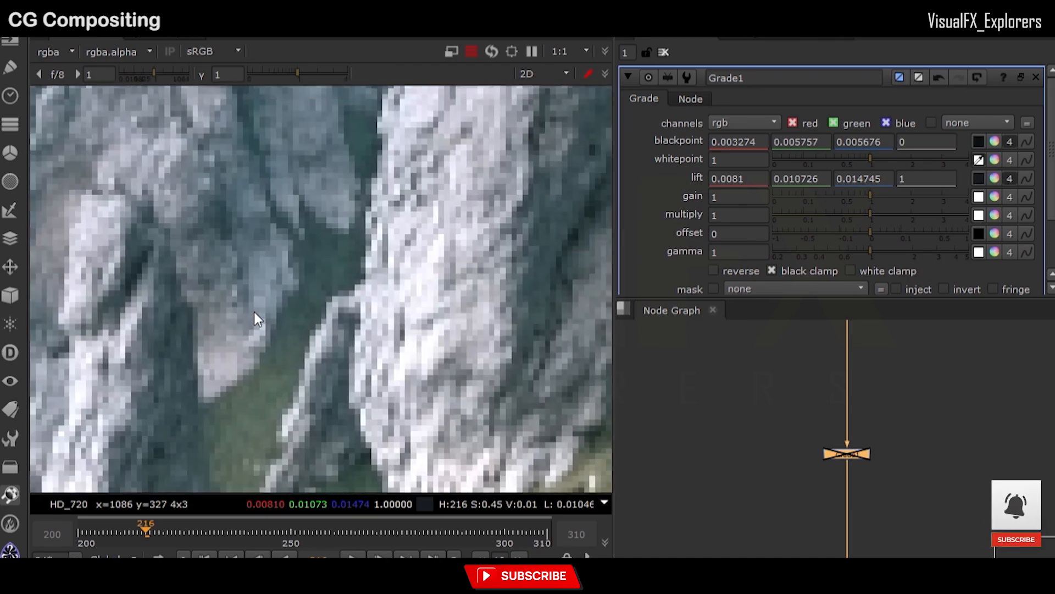
pyautogui.scroll(2, 395, 231)
pyautogui.keyDown('ctrl'); pyautogui.keyDown('shift'); pyautogui.moveTo(407, 205); pyautogui.dragTo(443, 283); pyautogui.keyUp('shift'); pyautogui.keyUp('ctrl')
pyautogui.scroll(-10, 443, 284)
# Set the Grade's gain to 0.729821, 0.604948, 0.430657 by sampling the white line along the road's edge
pyautogui.moveTo(230, 318); pyautogui.dragTo(232, 224, button='middle')
pyautogui.moveTo(322, 291); pyautogui.dragTo(727, 168, button='middle')
pyautogui.click(979, 197)
pyautogui.scroll(3, 258, 301)
pyautogui.scroll(1, 258, 302)
pyautogui.keyDown('ctrl'); pyautogui.keyDown('shift'); pyautogui.moveTo(305, 299); pyautogui.dragTo(294, 318); pyautogui.keyUp('shift'); pyautogui.keyUp('ctrl')
pyautogui.scroll(-8, 294, 318)
pyautogui.moveTo(395, 289); pyautogui.dragTo(231, 313, button='middle')
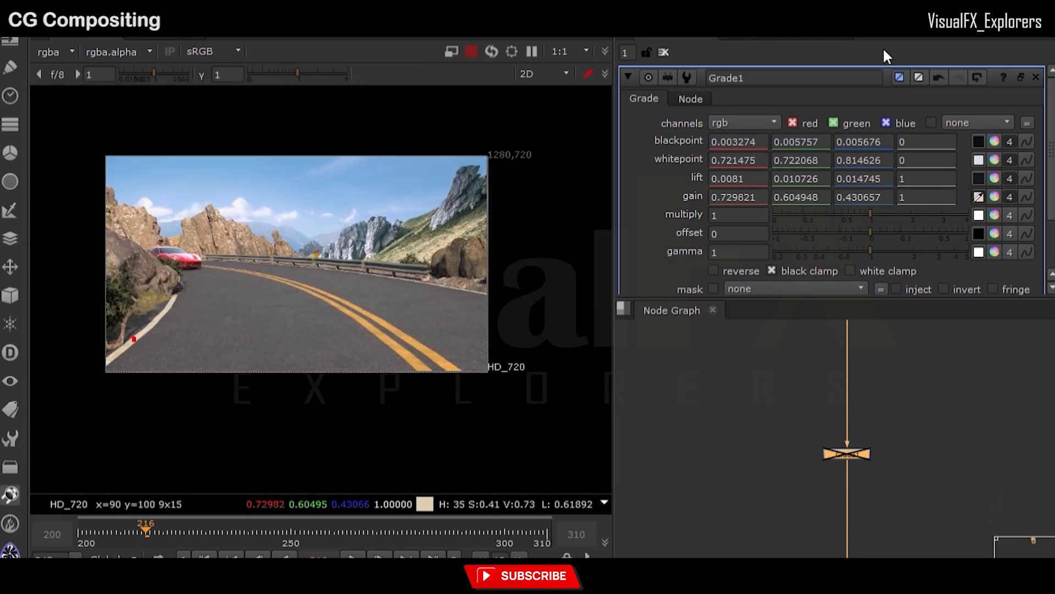
# Enable the background's Grade node and compare the composite with the grade off and on
pyautogui.moveTo(844, 456); pyautogui.dragTo(825, 444, button='middle')
pyautogui.click(825, 444)
pyautogui.press('d')
pyautogui.press('d')
pyautogui.press('d')
pyautogui.scroll(2, 276, 277)
pyautogui.press('d')
pyautogui.press('d')
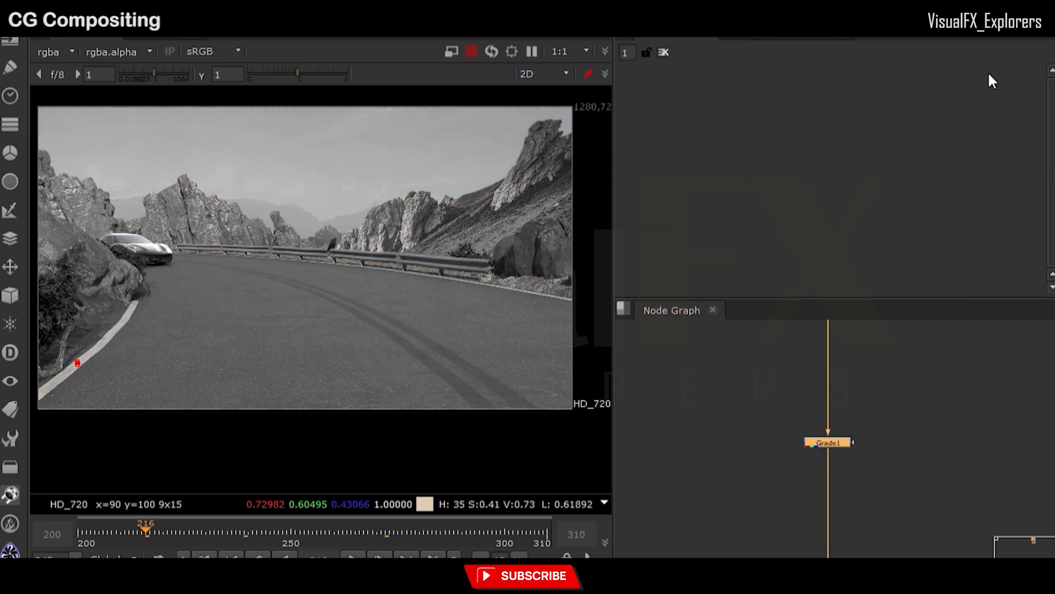
# Check the composite's green channel in the Viewer and return to full colour
pyautogui.moveTo(428, 319); pyautogui.dragTo(432, 357, button='middle')
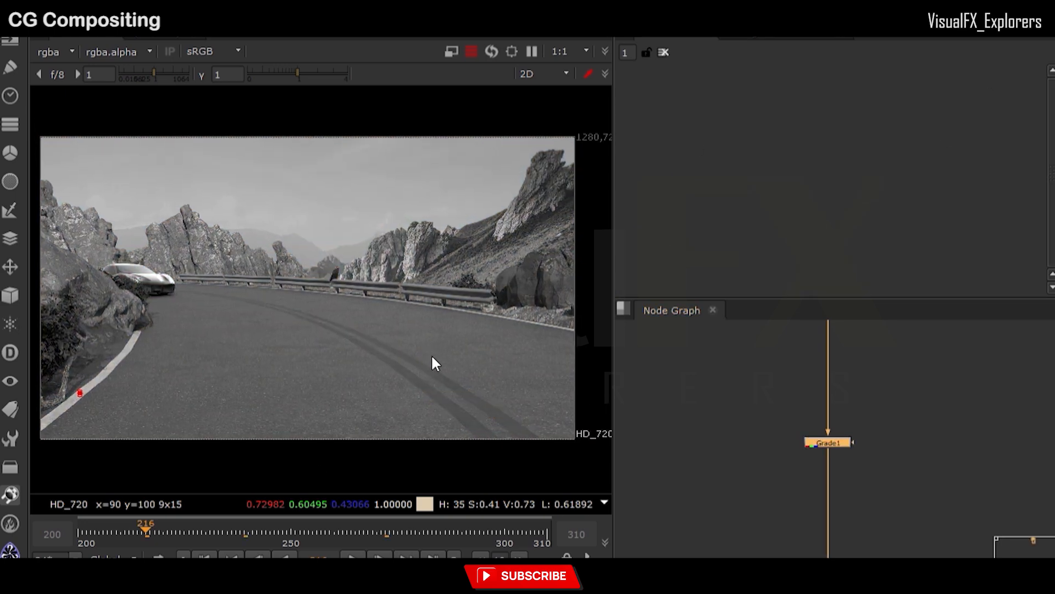
pyautogui.press('g')
pyautogui.press('g')
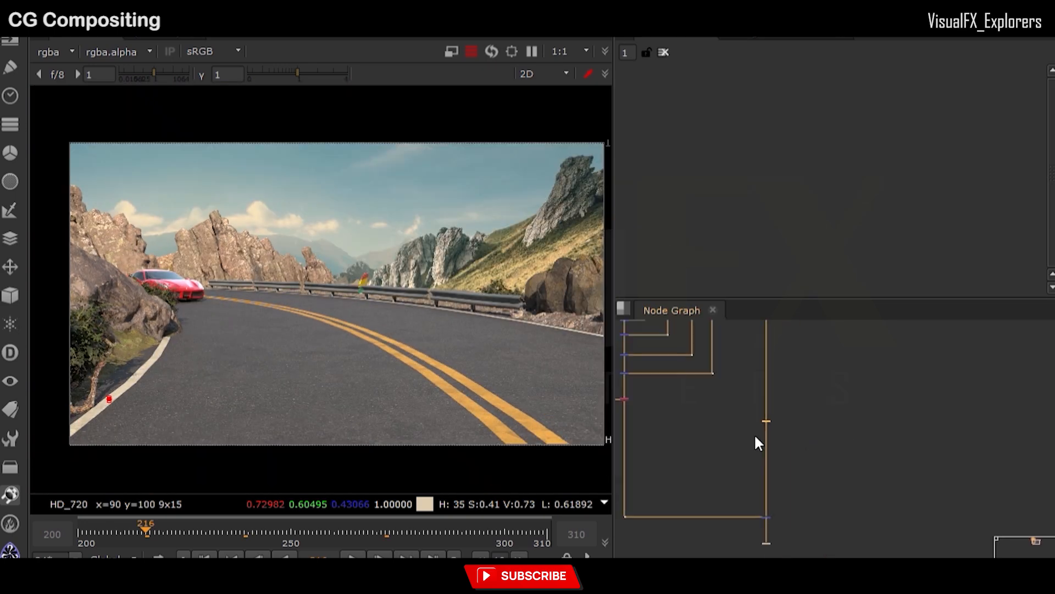
# Examine the Shuffle pass branches and their Merges below the original render
pyautogui.scroll(2, 766, 516)
pyautogui.moveTo(765, 517); pyautogui.dragTo(765, 493, button='middle')
pyautogui.moveTo(708, 410); pyautogui.dragTo(780, 542, button='middle')
pyautogui.scroll(-2, 780, 541)
pyautogui.scroll(5, 740, 428)
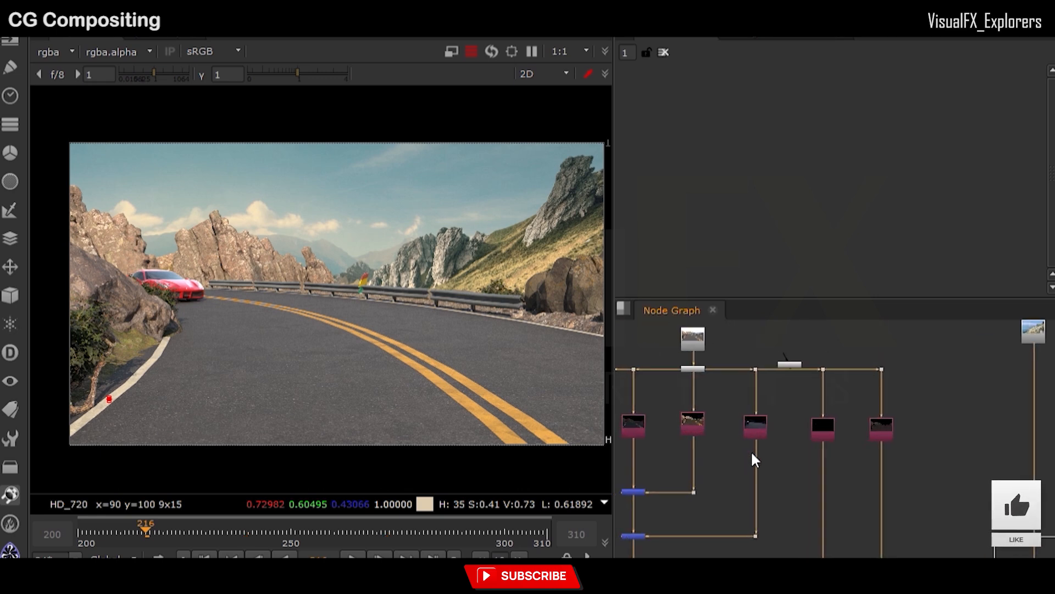
pyautogui.moveTo(752, 453); pyautogui.dragTo(772, 404, button='middle')
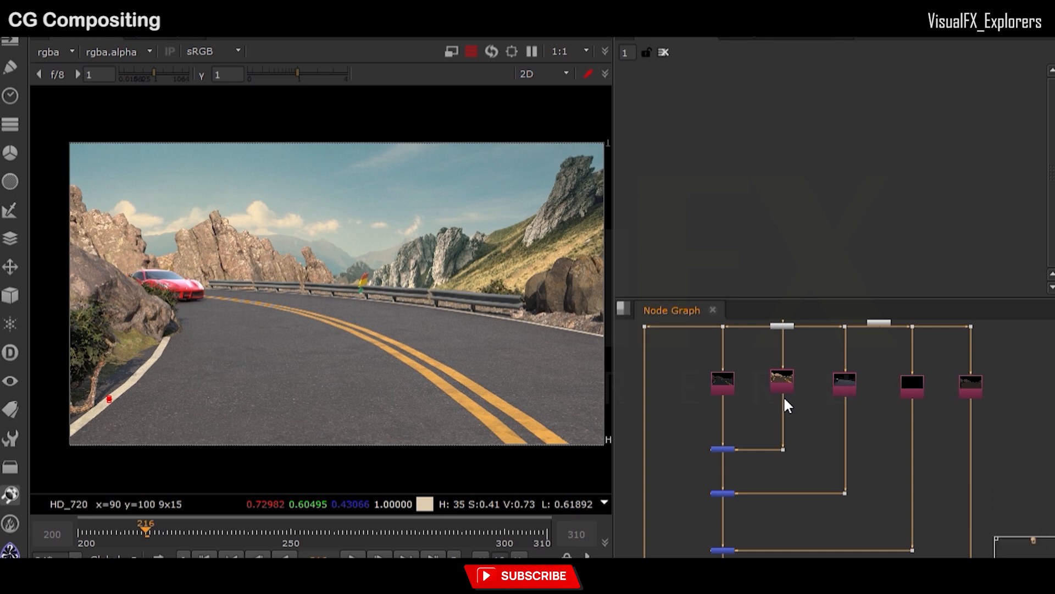
pyautogui.scroll(3, 783, 396)
pyautogui.click(787, 384)
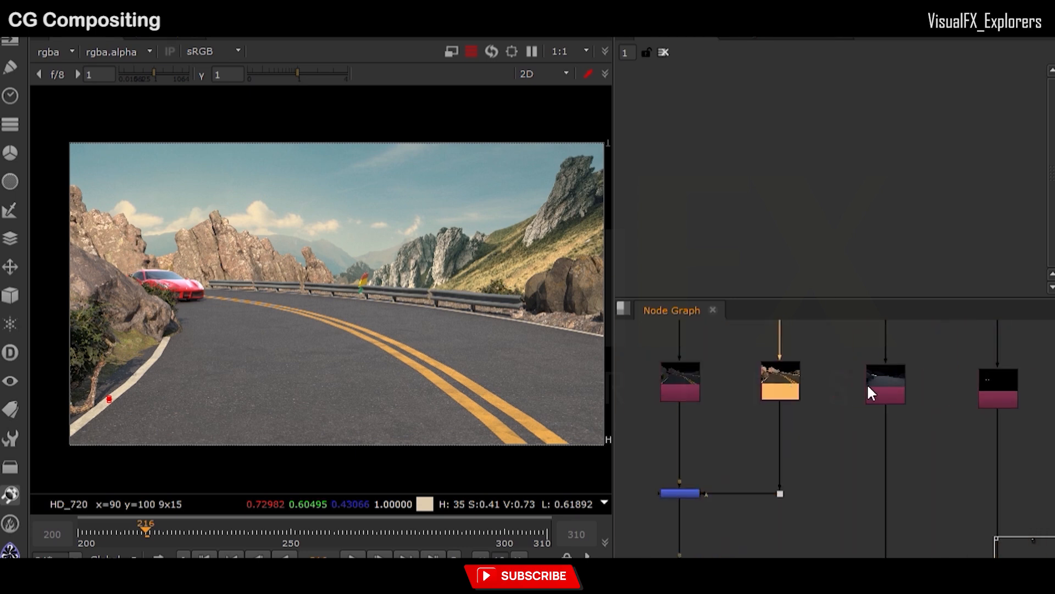
# Delete the stray unconnected node above the Shuffle branches
pyautogui.scroll(-3, 891, 384)
pyautogui.moveTo(890, 384); pyautogui.dragTo(847, 434, button='middle')
pyautogui.scroll(4, 879, 375)
pyautogui.click(885, 374)
pyautogui.press('Delete')
pyautogui.scroll(-5, 884, 376)
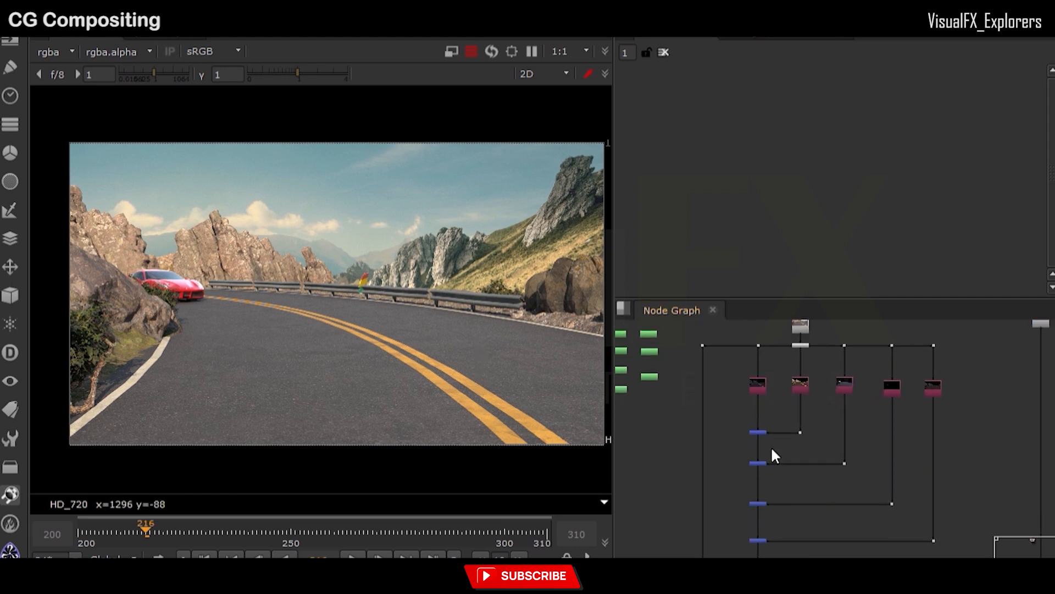
# Compare the composite with the background's grade switched off and on, and review the whole node tree
pyautogui.scroll(5, 716, 490)
pyautogui.press('d')
pyautogui.press('d')
pyautogui.scroll(-4, 687, 440)
pyautogui.moveTo(717, 422); pyautogui.dragTo(771, 422, button='middle')
pyautogui.scroll(3, 717, 414)
pyautogui.scroll(-4, 773, 499)
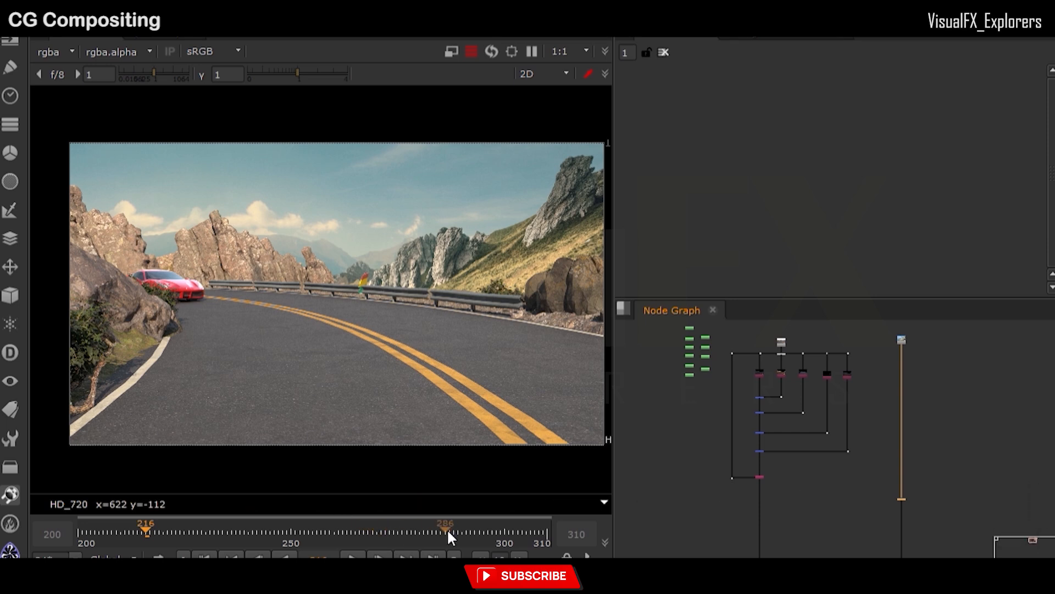
pyautogui.scroll(-4, 760, 484)
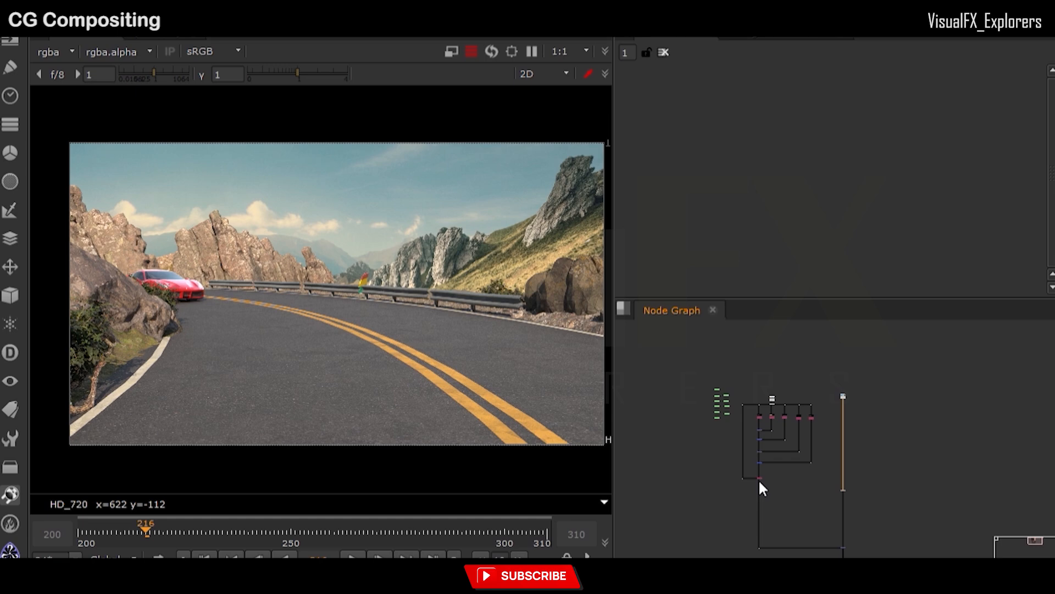
pyautogui.scroll(4, 170, 288)
# View the reflection pass alone on the car and return the Viewer to the over Merge
pyautogui.scroll(5, 770, 455)
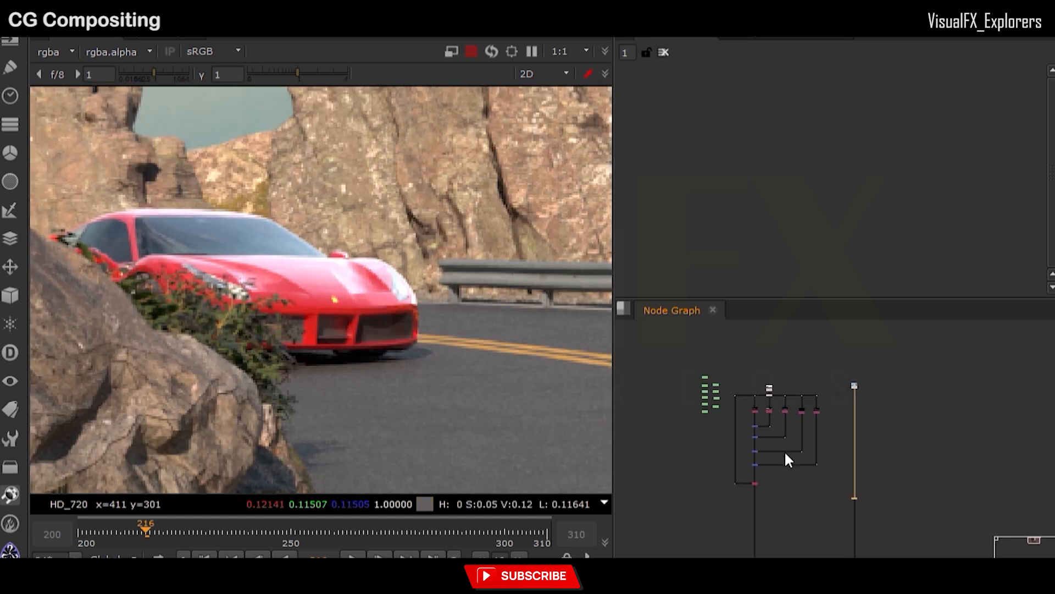
pyautogui.scroll(3, 758, 446)
pyautogui.click(869, 423)
pyautogui.press('1')
pyautogui.scroll(-6, 869, 416)
pyautogui.scroll(-5, 869, 415)
pyautogui.moveTo(879, 461); pyautogui.dragTo(836, 332, button='middle')
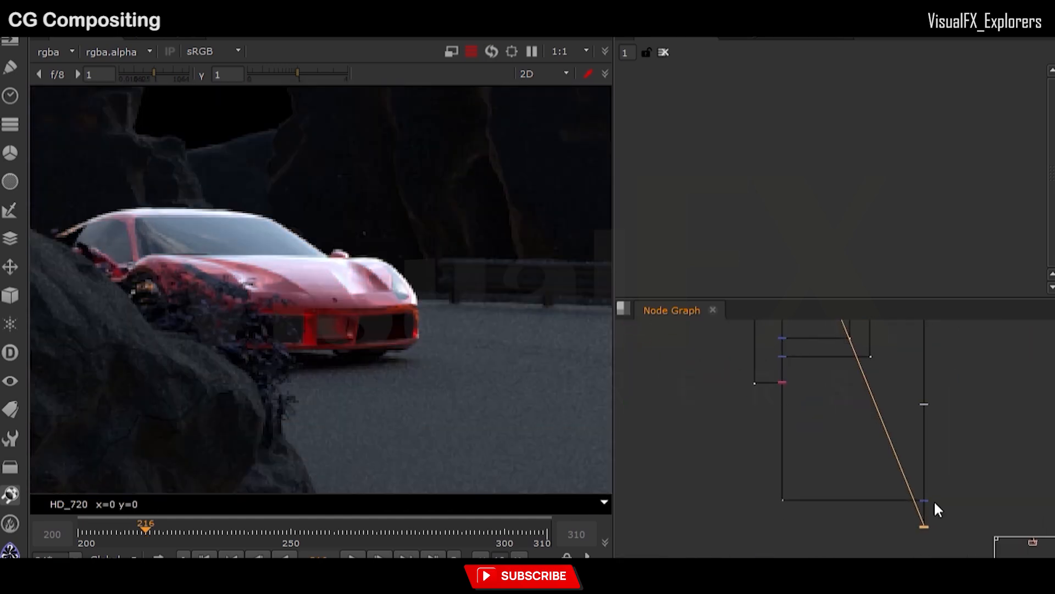
pyautogui.click(926, 500)
pyautogui.press('1')
# Add a Grade node below the VRayReflection Shuffle and warm its gain to 1.2 red, 1 green, 0.8 blue
pyautogui.scroll(-5, 872, 378)
pyautogui.moveTo(671, 469); pyautogui.dragTo(718, 468, button='middle')
pyautogui.press('g')
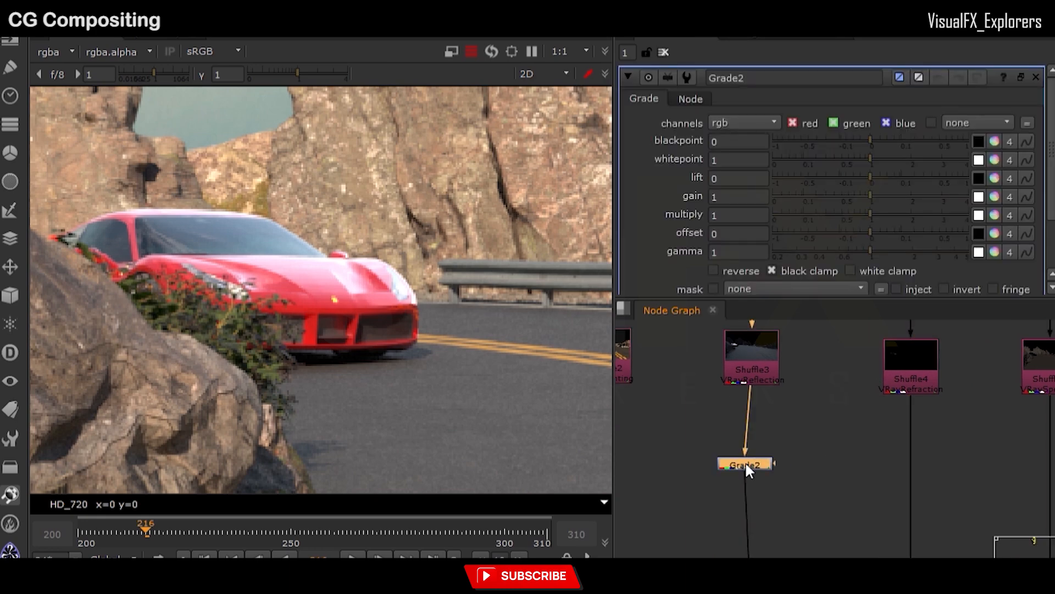
pyautogui.moveTo(815, 353); pyautogui.dragTo(813, 342)
pyautogui.hotkey('ctrl', 'z')
pyautogui.moveTo(718, 356); pyautogui.dragTo(714, 374)
pyautogui.scroll(-5, 332, 318)
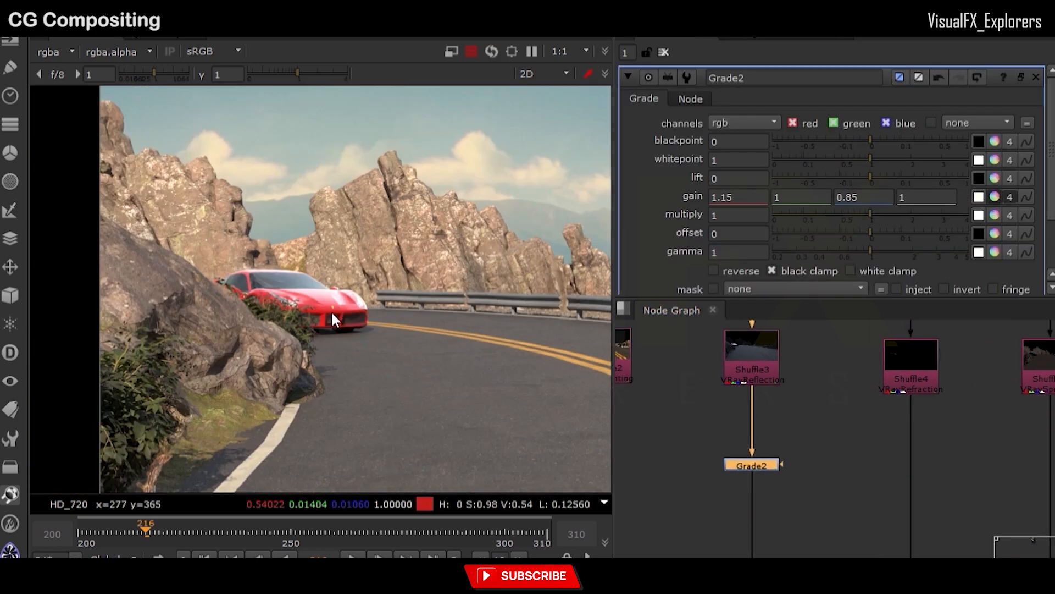
pyautogui.moveTo(352, 319); pyautogui.dragTo(274, 318, button='middle')
pyautogui.moveTo(723, 351); pyautogui.dragTo(720, 377)
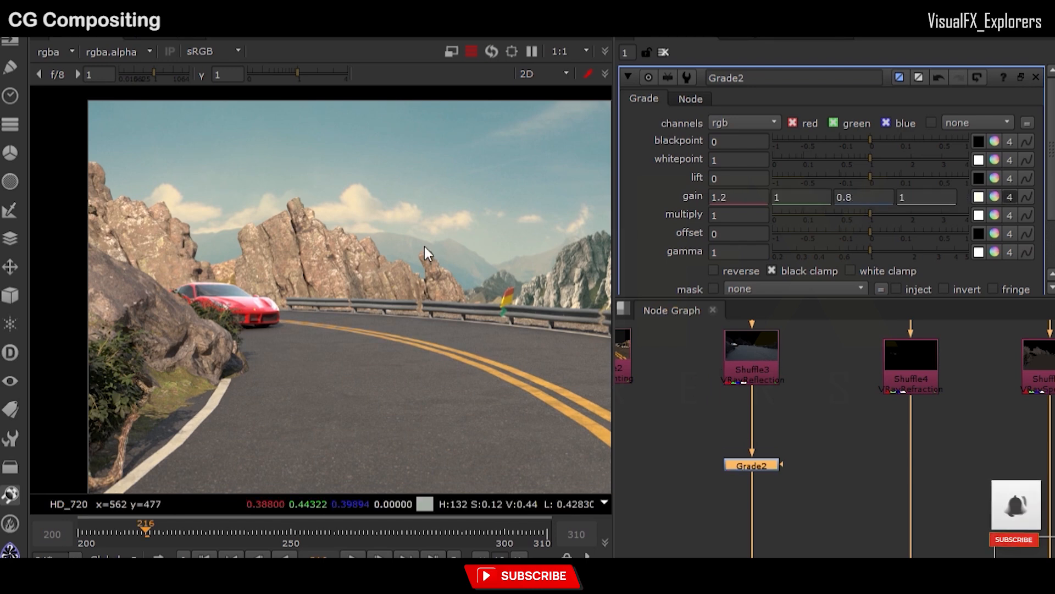
# Compare the car and the full frame with the reflection Grade off and on
pyautogui.scroll(4, 185, 292)
pyautogui.scroll(4, 264, 324)
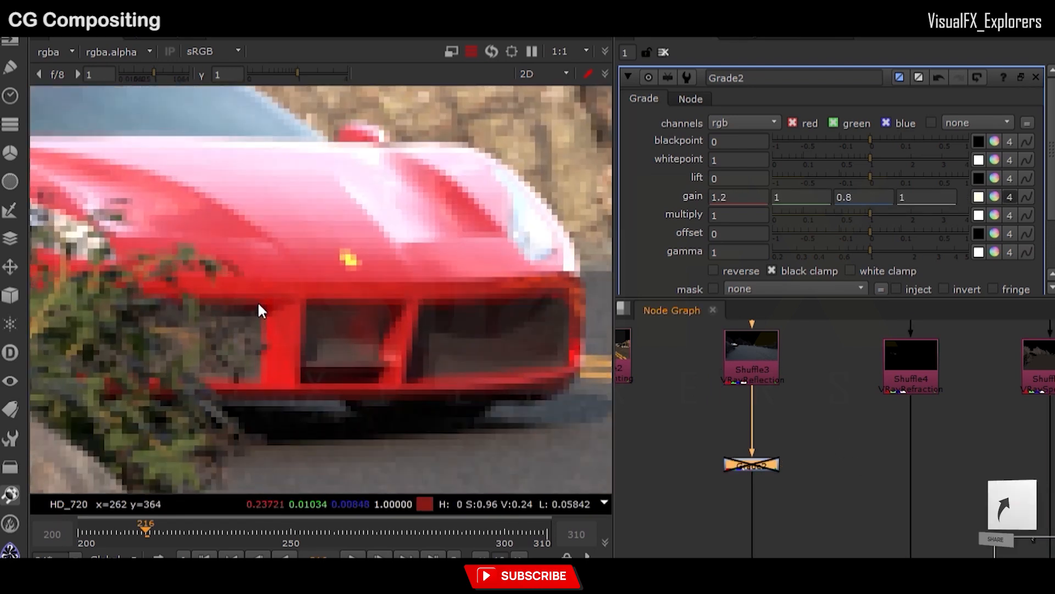
pyautogui.scroll(-8, 377, 379)
pyautogui.scroll(-1, 316, 319)
pyautogui.moveTo(316, 319); pyautogui.dragTo(364, 363, button='middle')
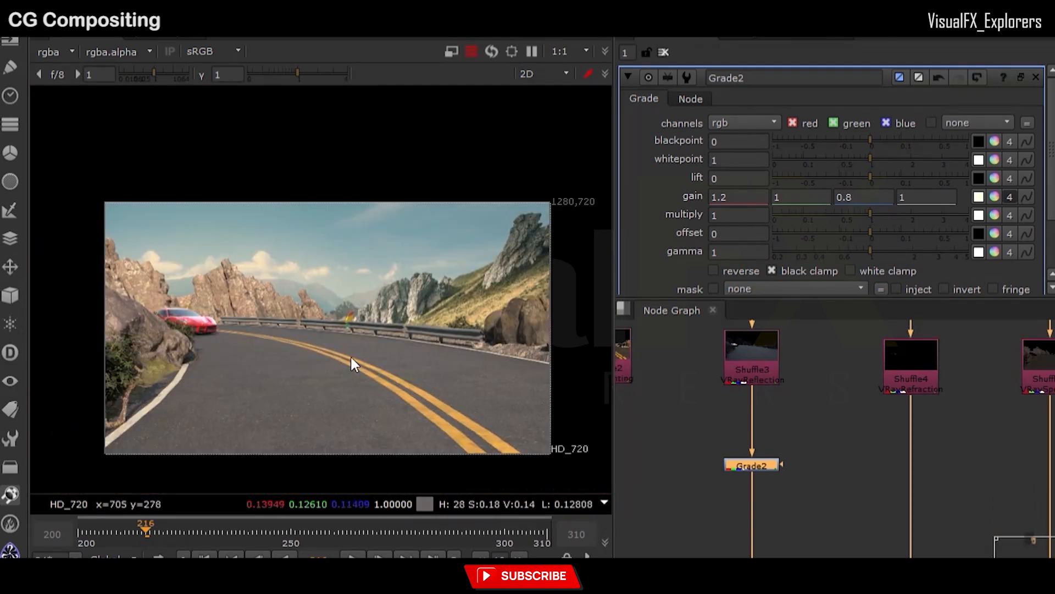
pyautogui.scroll(8, 275, 431)
pyautogui.press('d')
pyautogui.scroll(-8, 275, 431)
pyautogui.press('d')
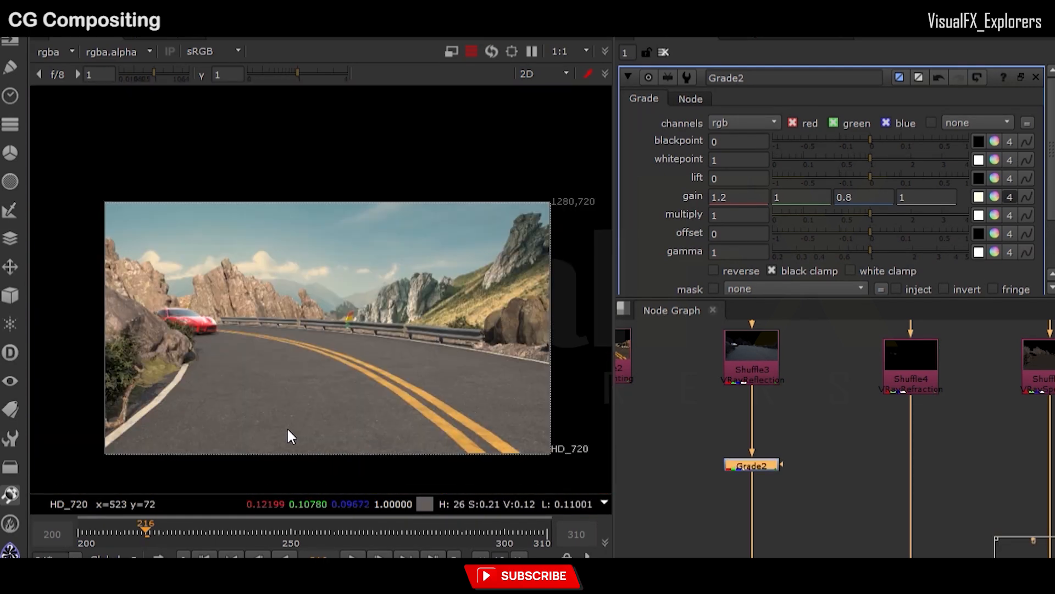
# Toggle the reflection Grade off and on to judge its warm tint on the composited frame
pyautogui.scroll(2, 287, 429)
pyautogui.press('d')
pyautogui.press('d')
pyautogui.press('d')
pyautogui.press('d')
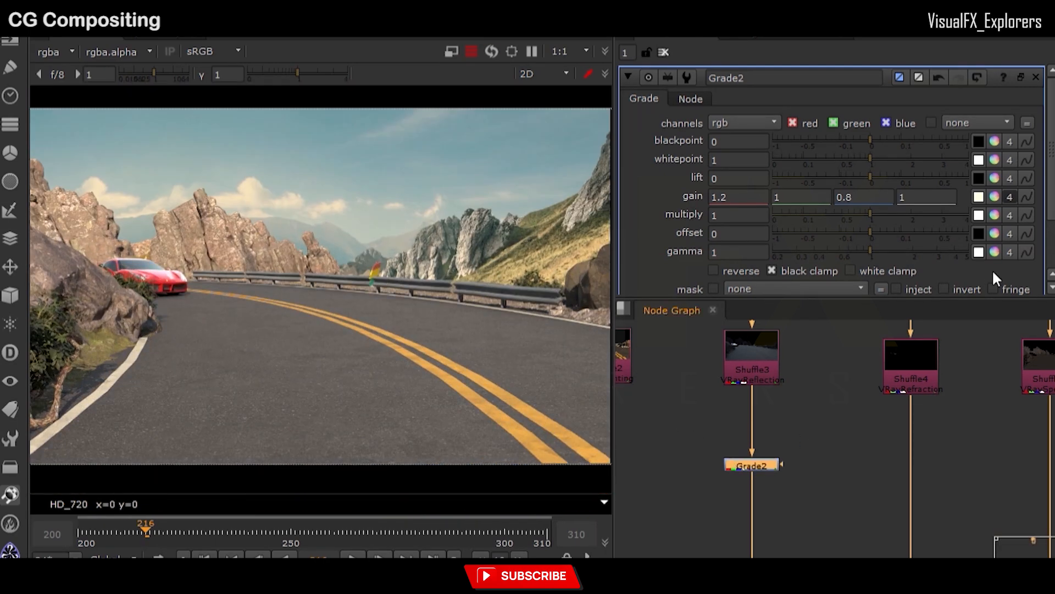
# Set the reflection Grade's mix to 0.78 and compare the composite with the Grade disabled and enabled
pyautogui.scroll(-3, 943, 282)
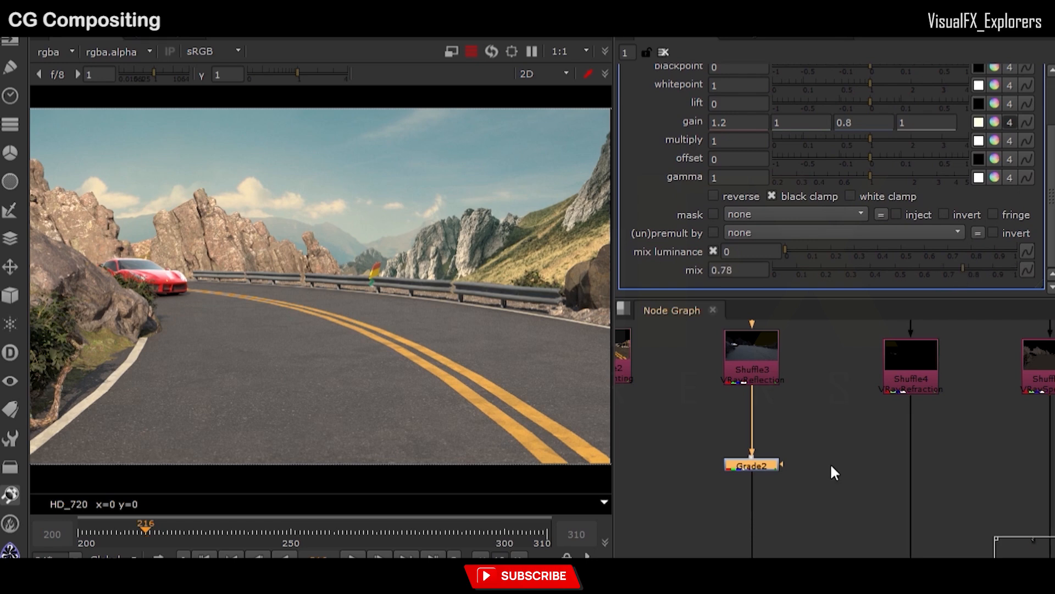
pyautogui.scroll(8, 299, 406)
pyautogui.press('d')
pyautogui.scroll(-8, 298, 406)
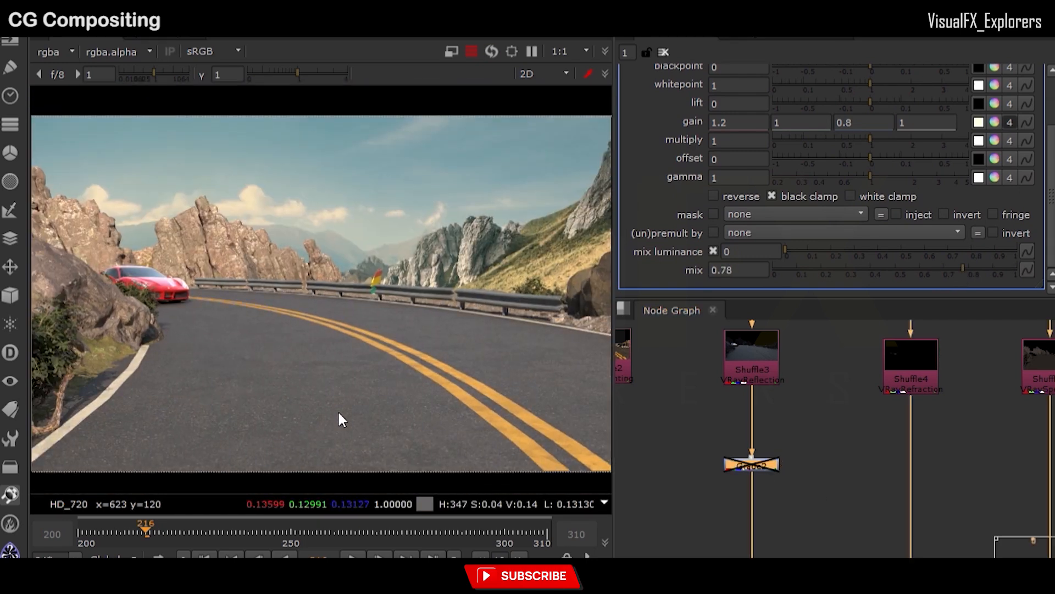
pyautogui.press('d')
pyautogui.scroll(3, 144, 292)
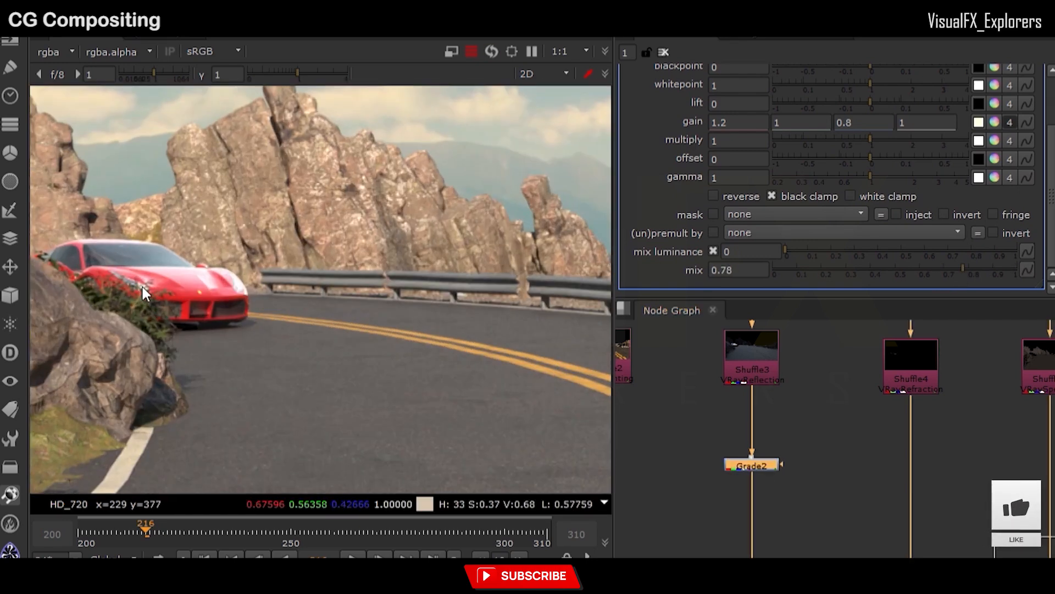
# View the Premult below the rendered CG Read node, and compare it with the over Merge on the background
pyautogui.scroll(-3, 141, 287)
pyautogui.scroll(-5, 739, 434)
pyautogui.moveTo(704, 479); pyautogui.dragTo(766, 411, button='middle')
pyautogui.scroll(-3, 766, 411)
pyautogui.moveTo(797, 527); pyautogui.dragTo(794, 483, button='middle')
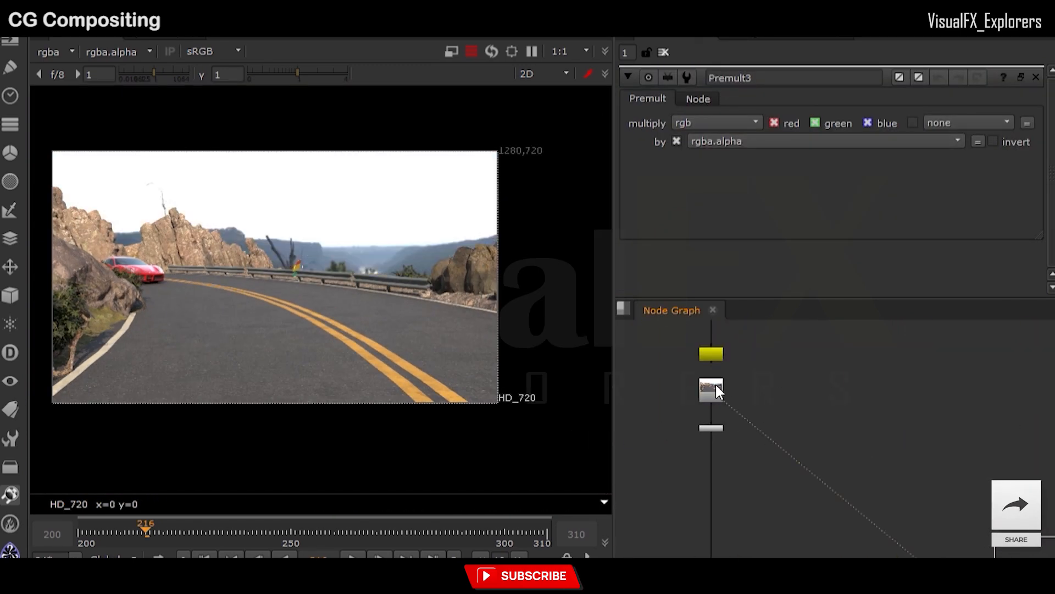
pyautogui.click(711, 428)
pyautogui.press('1')
pyautogui.scroll(-4, 699, 393)
pyautogui.scroll(3, 870, 544)
pyautogui.click(871, 451)
pyautogui.press('1')
pyautogui.scroll(4, 317, 334)
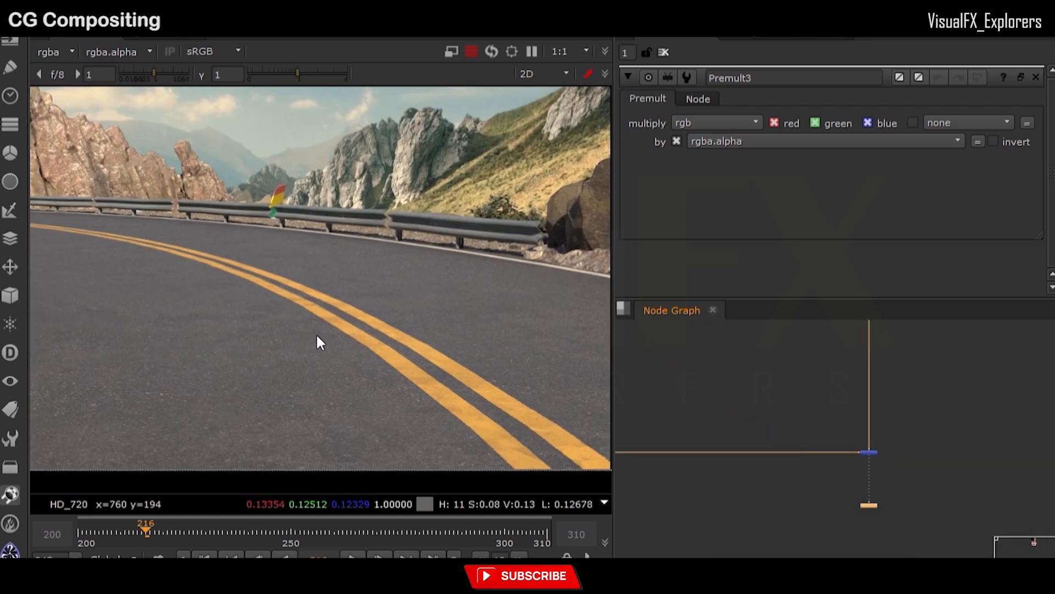
# Move the nodes below the Premult further down to make room, and go to frame 247
pyautogui.scroll(-4, 317, 337)
pyautogui.scroll(-3, 805, 455)
pyautogui.scroll(3, 738, 433)
pyautogui.click(720, 455)
pyautogui.moveTo(726, 459); pyautogui.dragTo(724, 369, button='middle')
pyautogui.moveTo(677, 449); pyautogui.dragTo(1002, 550)
pyautogui.moveTo(916, 471); pyautogui.dragTo(920, 519)
pyautogui.scroll(3, 677, 364)
pyautogui.click(317, 529)
pyautogui.moveTo(316, 525); pyautogui.dragTo(280, 527)
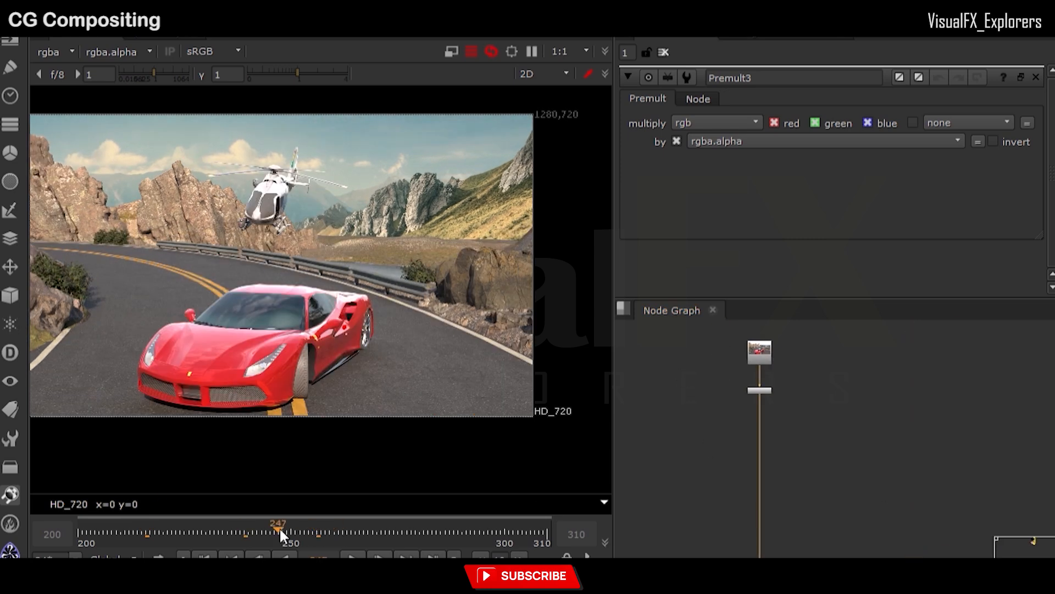
pyautogui.scroll(2, 810, 381)
pyautogui.scroll(2, 768, 385)
pyautogui.scroll(-4, 769, 385)
pyautogui.moveTo(707, 423); pyautogui.dragTo(744, 428, button='middle')
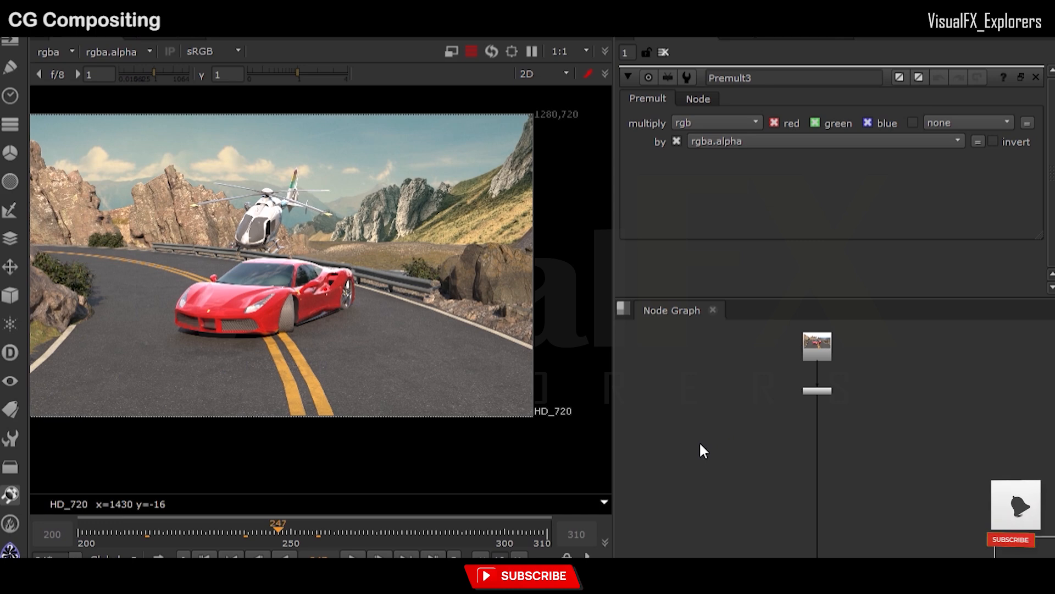
# Add a Shuffle from the CG Read with VRayCryptomatte as input, connect a Cryptomatte node below it and view it
pyautogui.press('Return')
pyautogui.click(714, 388)
pyautogui.press('Tab')
pyautogui.press('Return')
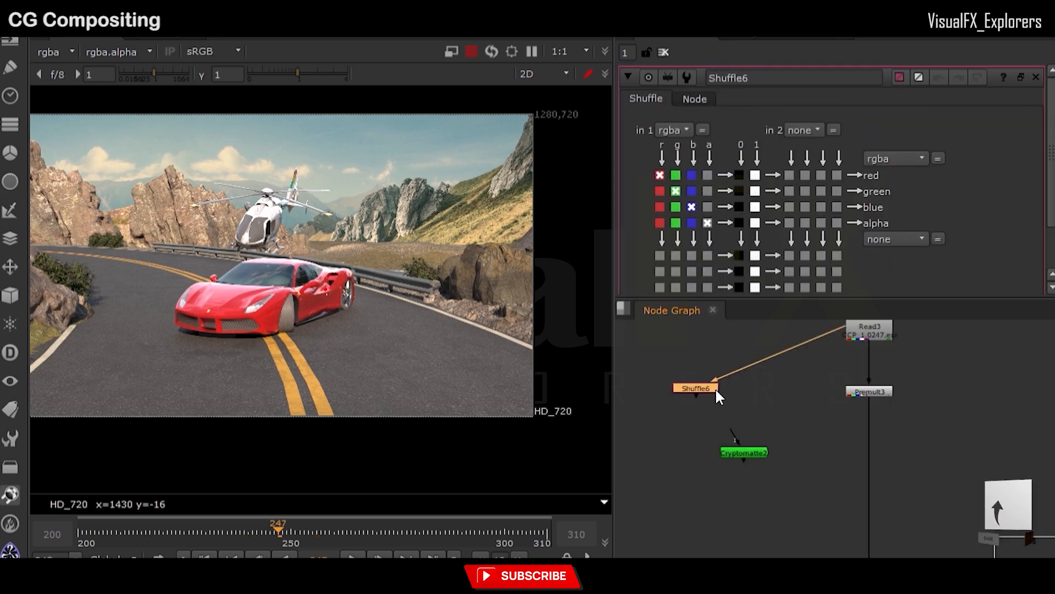
pyautogui.click(674, 133)
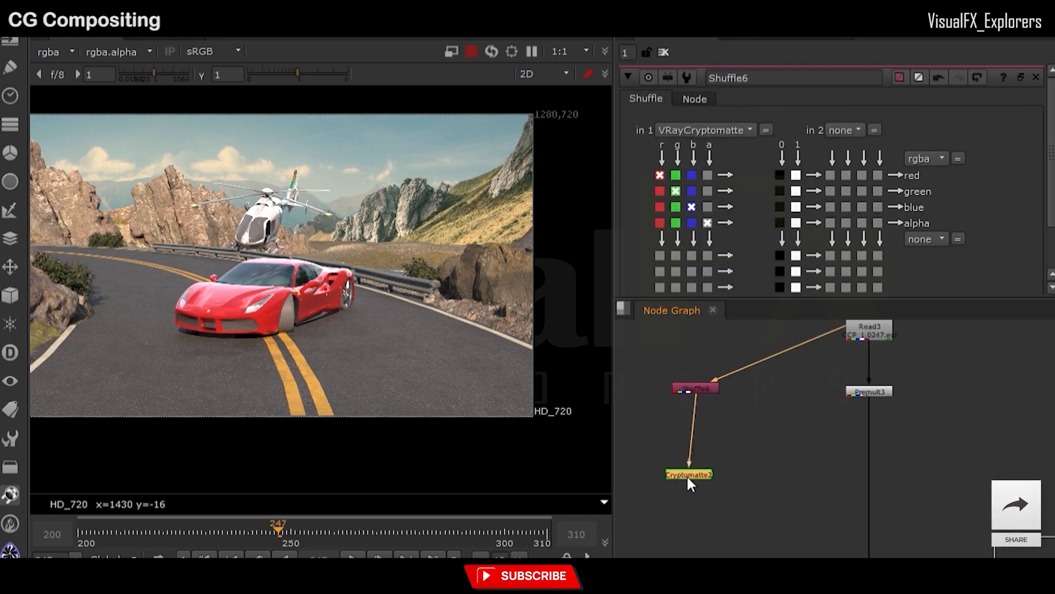
pyautogui.moveTo(687, 477); pyautogui.dragTo(701, 476)
pyautogui.press('1')
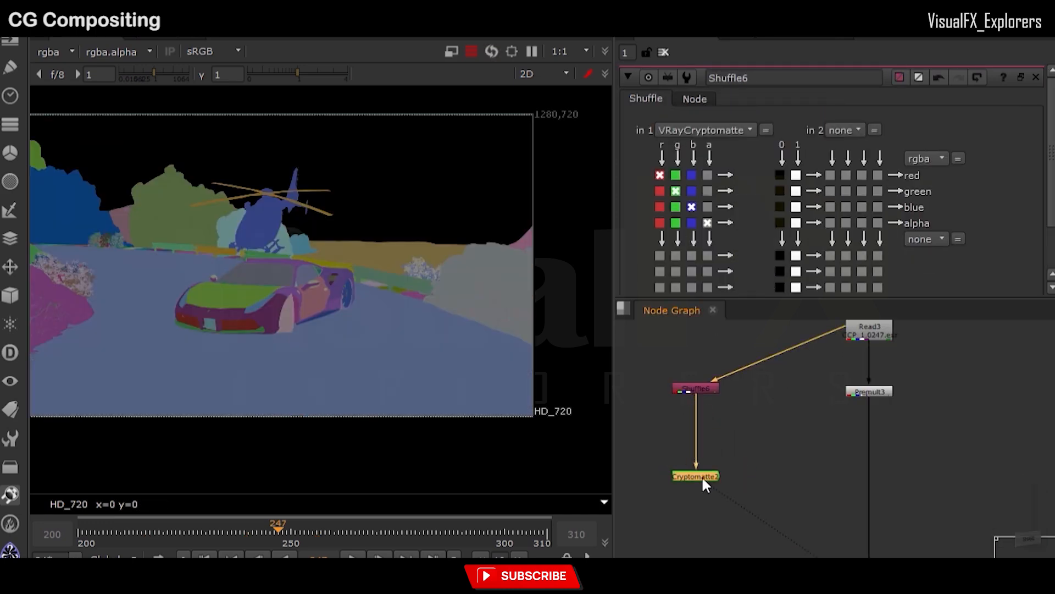
# Pick the CG mountains and distant ground behind the guardrail into the Cryptomatte's matte, and check it at frame 253
pyautogui.doubleClick(701, 476)
pyautogui.scroll(3, 156, 207)
pyautogui.keyDown('ctrl'); pyautogui.click(378, 245); pyautogui.keyUp('ctrl')
pyautogui.keyDown('ctrl'); pyautogui.click(315, 252); pyautogui.keyUp('ctrl')
pyautogui.moveTo(384, 258); pyautogui.dragTo(200, 248, button='middle')
pyautogui.keyDown('ctrl'); pyautogui.click(316, 259); pyautogui.keyUp('ctrl')
pyautogui.keyDown('ctrl'); pyautogui.click(449, 282); pyautogui.keyUp('ctrl')
pyautogui.moveTo(449, 282); pyautogui.dragTo(334, 264, button='middle')
pyautogui.keyDown('ctrl'); pyautogui.click(432, 270); pyautogui.keyUp('ctrl')
pyautogui.press('f')
pyautogui.moveTo(460, 531); pyautogui.dragTo(304, 531)
# Insert a Merge below the Premult with the Cryptomatte as its A input, and set its operation to stencil
pyautogui.moveTo(829, 476); pyautogui.dragTo(801, 435, button='middle')
pyautogui.click(816, 434)
pyautogui.press('m')
pyautogui.moveTo(816, 434); pyautogui.dragTo(835, 436)
pyautogui.moveTo(807, 434); pyautogui.dragTo(681, 434)
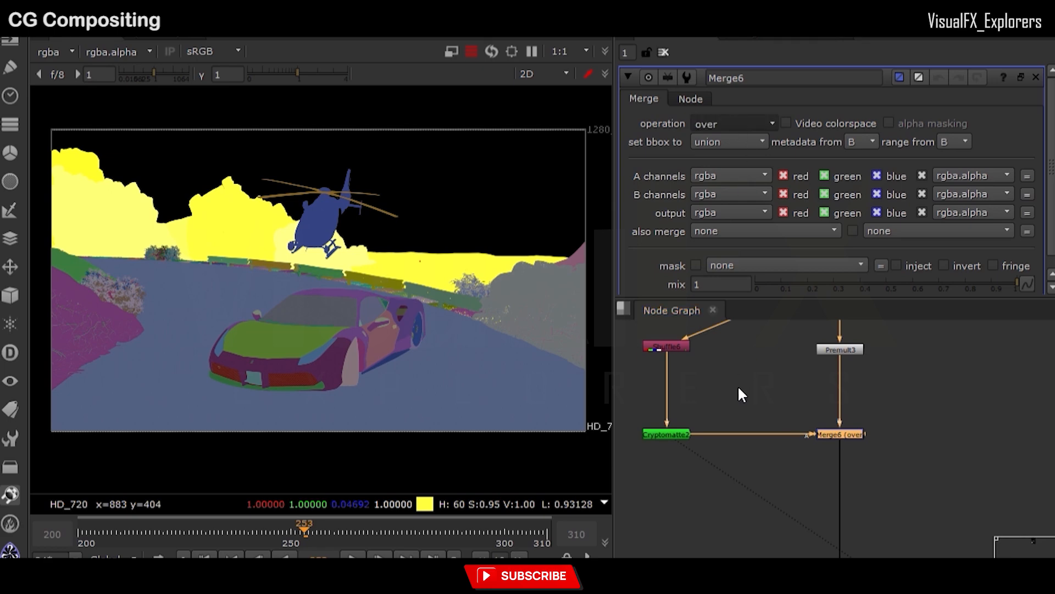
pyautogui.press('1')
pyautogui.press('a')
pyautogui.press('a')
# View the over Merge and examine the new background around the helicopter and guardrail
pyautogui.scroll(-5, 807, 431)
pyautogui.moveTo(936, 544); pyautogui.dragTo(825, 461, button='middle')
pyautogui.click(963, 466)
pyautogui.press('1')
pyautogui.scroll(4, 299, 237)
pyautogui.scroll(-3, 298, 237)
pyautogui.scroll(4, 771, 433)
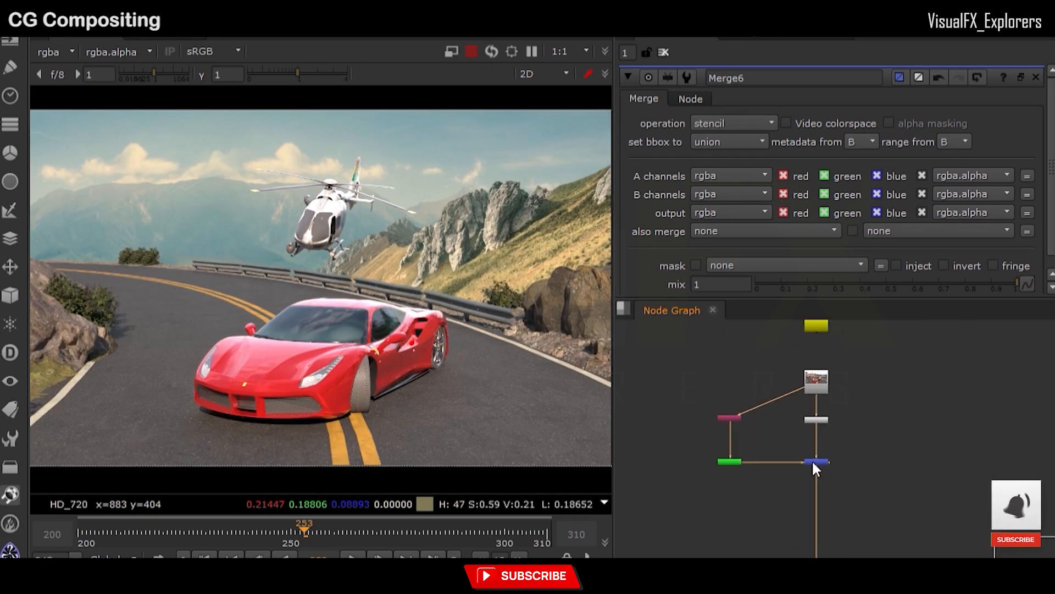
pyautogui.scroll(5, 557, 309)
pyautogui.scroll(-2, 789, 459)
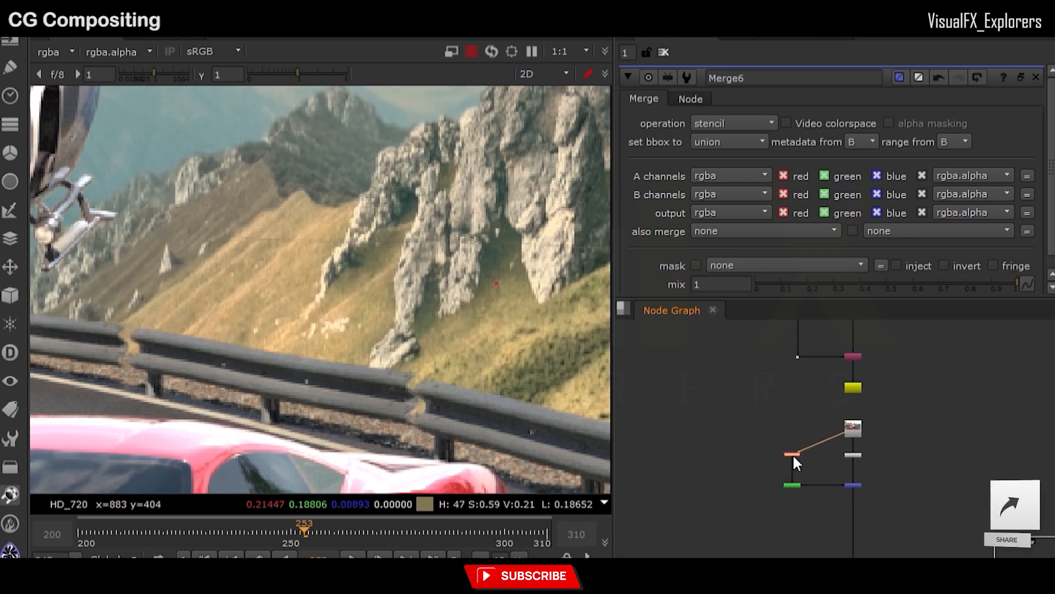
# Lay out the Shuffle and Cryptomatte branch squarely with a Dot from the Read, and view the stencil Merge
pyautogui.scroll(3, 820, 452)
pyautogui.moveTo(731, 401); pyautogui.dragTo(725, 510)
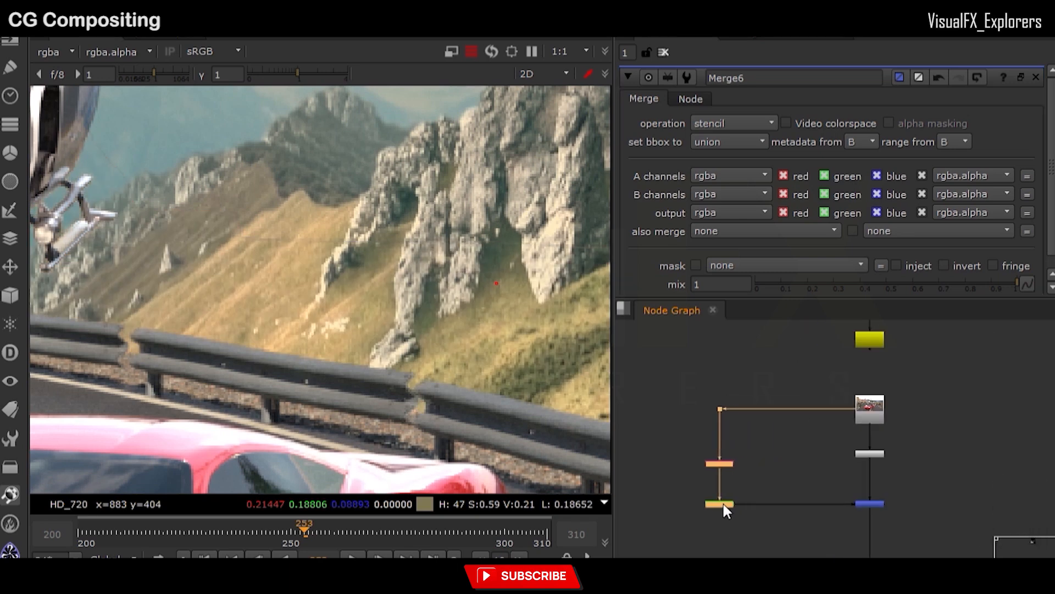
pyautogui.click(726, 504)
pyautogui.press('1')
pyautogui.click(867, 504)
pyautogui.press('1')
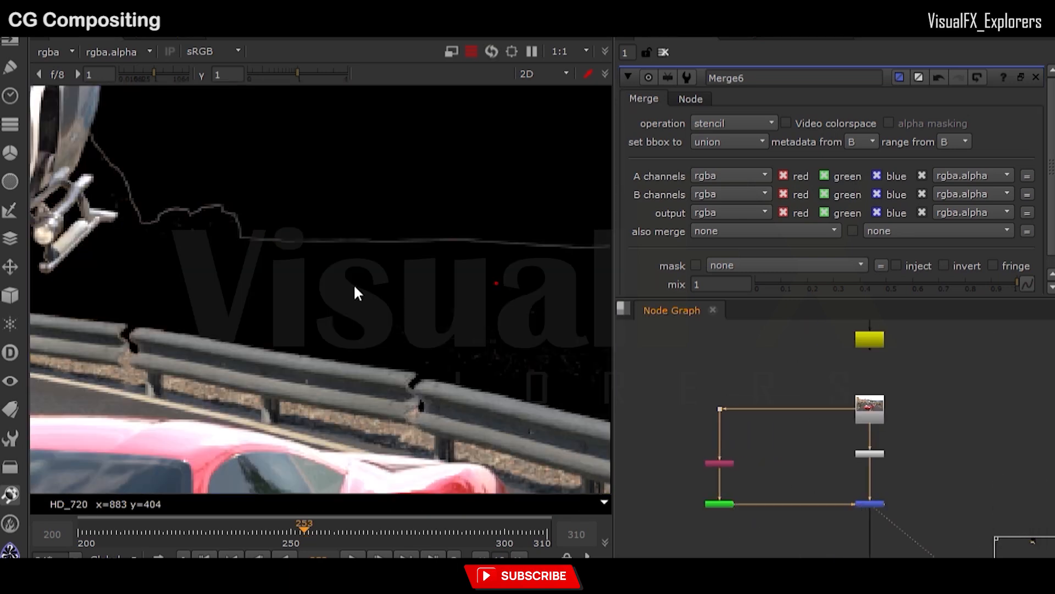
# Bring the spare Roto outlining the leftover mountain edges into the stencil Merge as a second A input, checking at frame 306
pyautogui.scroll(-5, 354, 286)
pyautogui.scroll(-3, 792, 454)
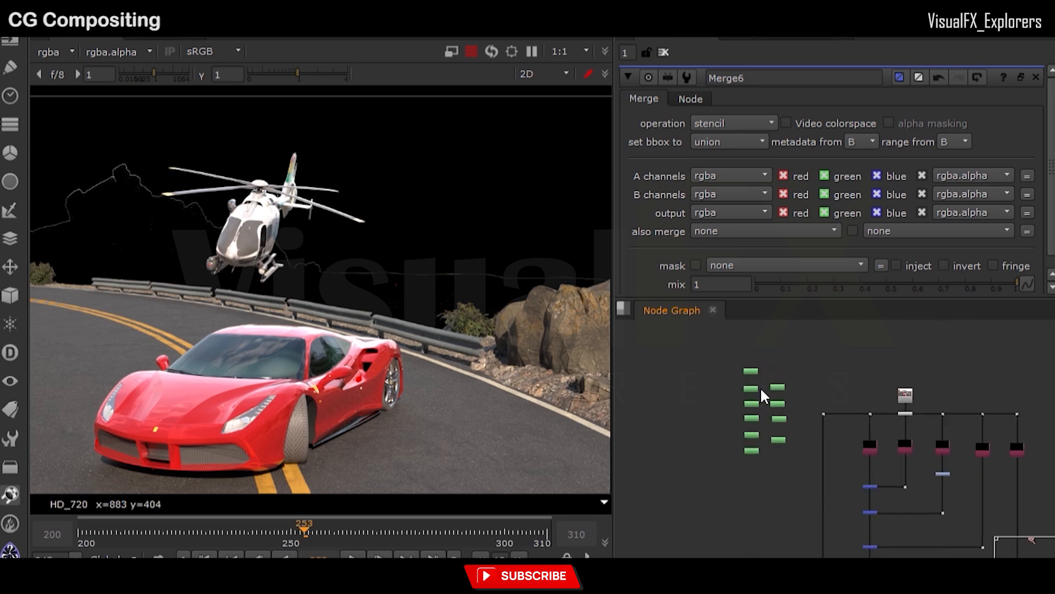
pyautogui.doubleClick(751, 371)
pyautogui.scroll(-3, 341, 275)
pyautogui.moveTo(252, 535); pyautogui.dragTo(531, 535)
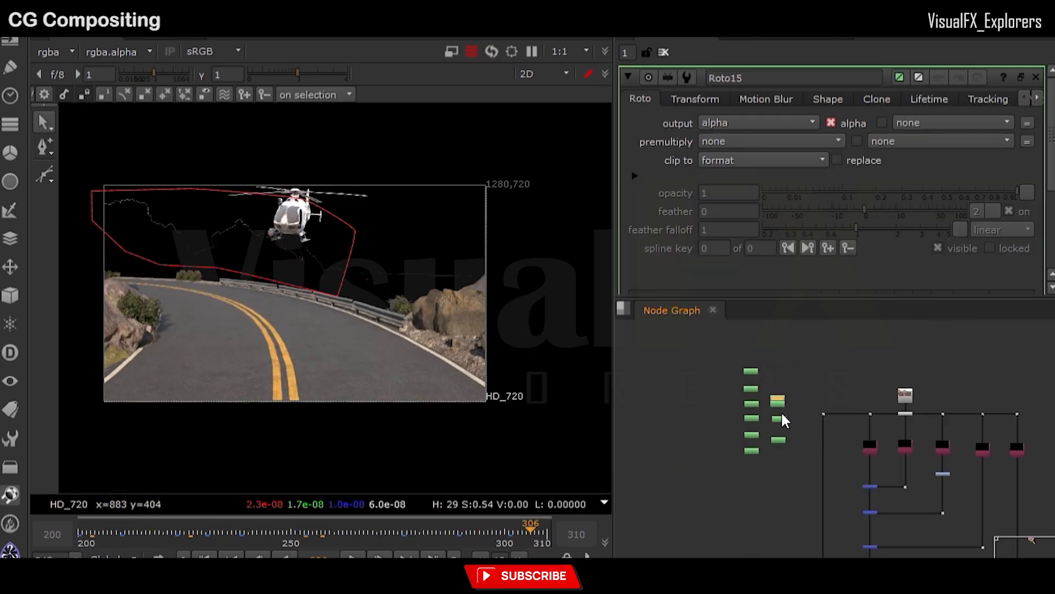
pyautogui.scroll(6, 715, 349)
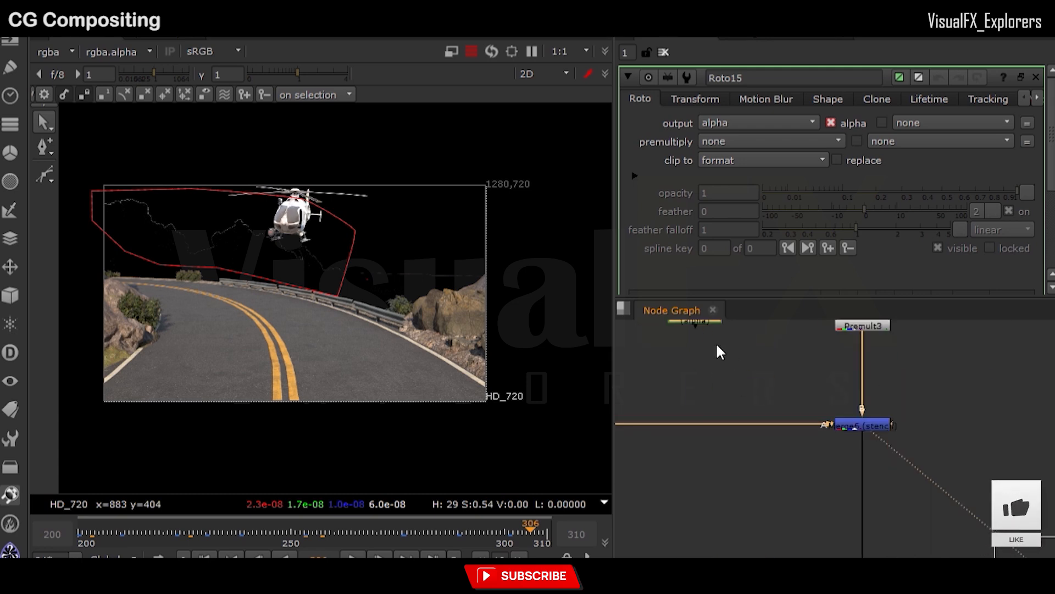
pyautogui.moveTo(717, 345); pyautogui.dragTo(727, 376, button='middle')
pyautogui.moveTo(714, 350); pyautogui.dragTo(784, 507)
pyautogui.click(862, 462)
pyautogui.moveTo(850, 461)
pyautogui.mouseDown()
pyautogui.moveTo(836, 498)
pyautogui.moveTo(869, 466)
pyautogui.mouseUp()
# Chain the second spare Roto, which covers the leftover horizon line beyond the guardrail, into the first Roto's background input
pyautogui.scroll(-6, 835, 434)
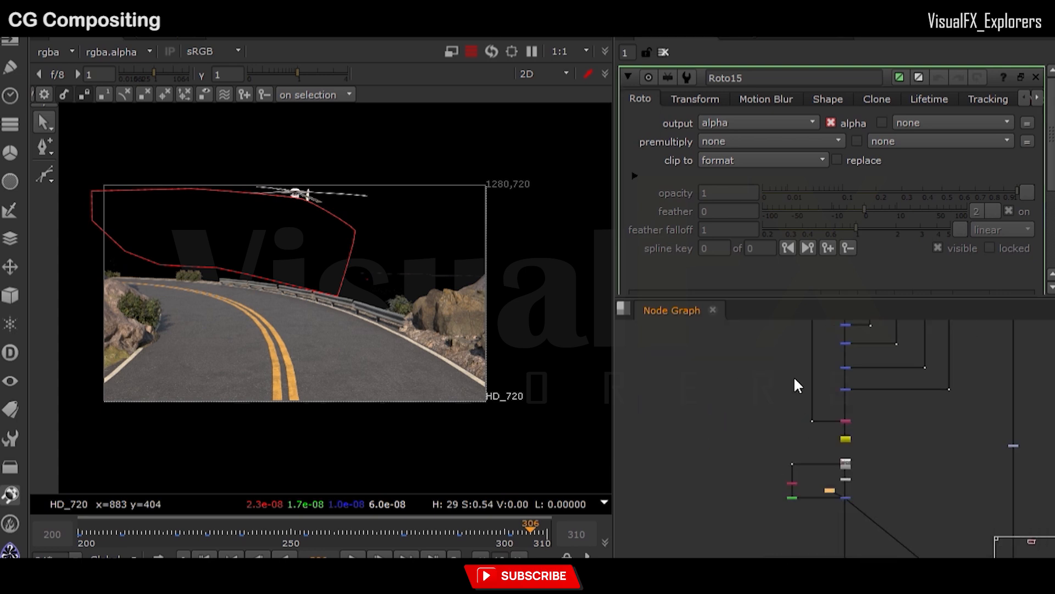
pyautogui.moveTo(780, 336); pyautogui.dragTo(769, 393, button='middle')
pyautogui.scroll(4, 772, 397)
pyautogui.doubleClick(775, 399)
pyautogui.moveTo(775, 401); pyautogui.dragTo(790, 525)
pyautogui.scroll(-3, 759, 418)
pyautogui.scroll(4, 789, 518)
pyautogui.click(789, 525)
pyautogui.scroll(-3, 790, 523)
# View the over Merge with both Rotos in place and check how they cut the helicopter around frame 267
pyautogui.moveTo(790, 524); pyautogui.dragTo(719, 393, button='middle')
pyautogui.moveTo(853, 514); pyautogui.dragTo(794, 405, button='middle')
pyautogui.scroll(-2, 793, 406)
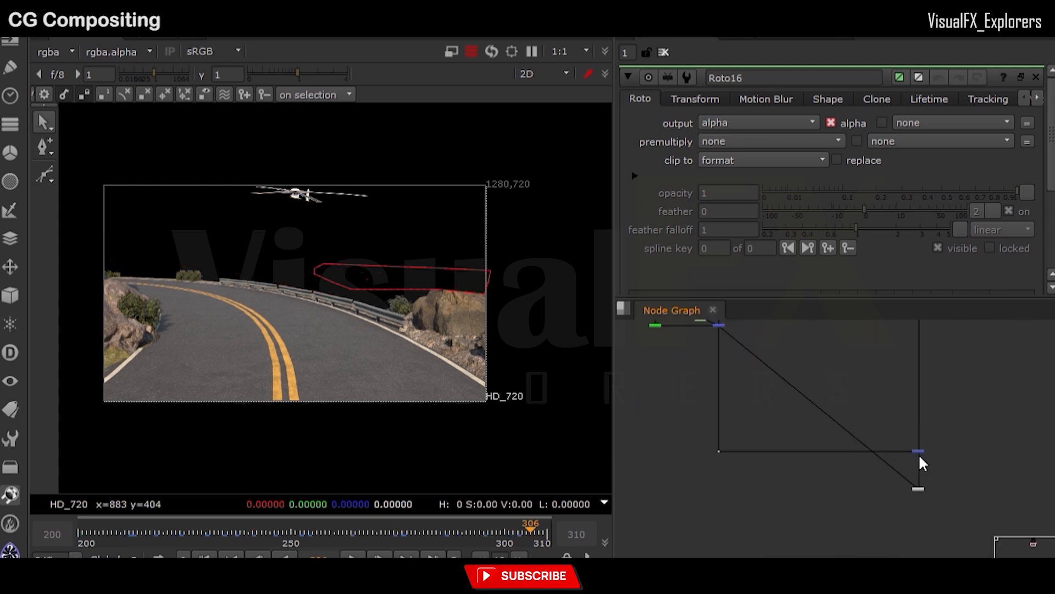
pyautogui.press('1')
pyautogui.scroll(4, 880, 429)
pyautogui.click(958, 474)
pyautogui.press('1')
pyautogui.scroll(-3, 958, 475)
pyautogui.scroll(1, 212, 305)
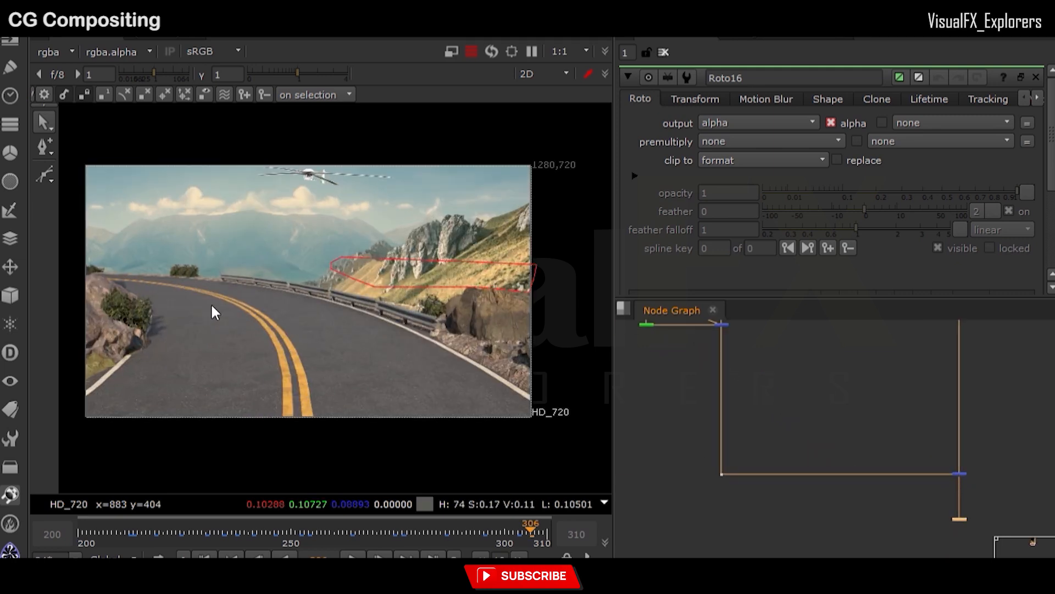
pyautogui.moveTo(368, 528)
pyautogui.mouseDown()
pyautogui.moveTo(347, 532)
pyautogui.moveTo(363, 532)
pyautogui.mouseUp()
pyautogui.scroll(-4, 715, 539)
pyautogui.scroll(4, 714, 407)
pyautogui.scroll(-2, 714, 407)
pyautogui.scroll(3, 693, 484)
pyautogui.scroll(5, 726, 438)
# Add a second Cryptomatte fed from the VRayCryptomatte Shuffle through a Dot, and view it
pyautogui.click(777, 461)
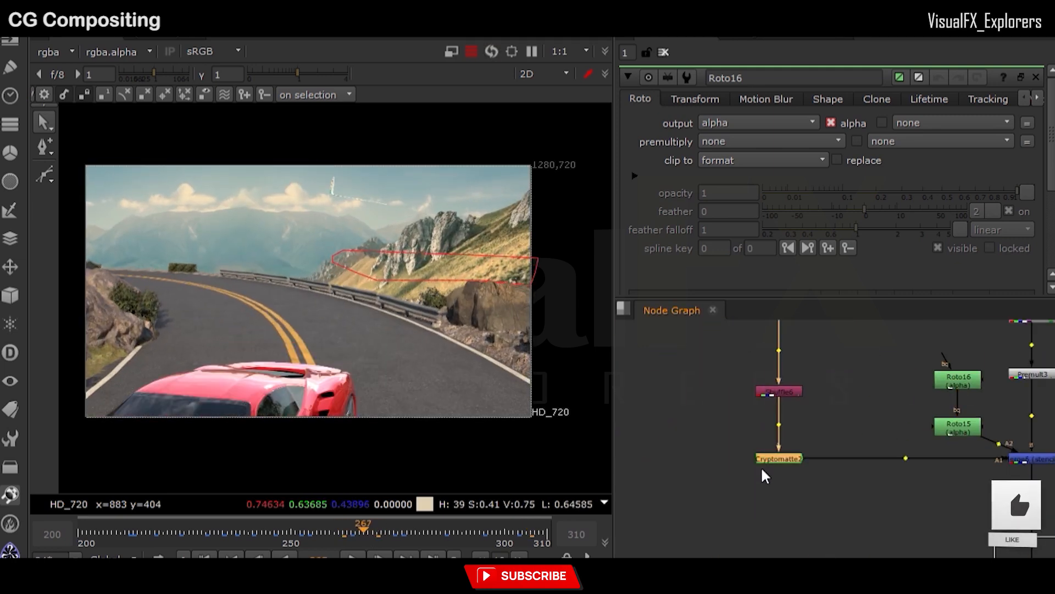
pyautogui.hotkey('ctrl', 'v')
pyautogui.moveTo(707, 461); pyautogui.dragTo(774, 391)
pyautogui.moveTo(715, 481); pyautogui.dragTo(666, 508)
pyautogui.keyDown('ctrl'); pyautogui.moveTo(723, 447); pyautogui.dragTo(669, 392); pyautogui.keyUp('ctrl')
pyautogui.click(668, 509)
pyautogui.press('1')
# Pick the helicopter's chassis and static_rotor, the big roadside rock and the bush beside it into the second Cryptomatte
pyautogui.click(724, 123)
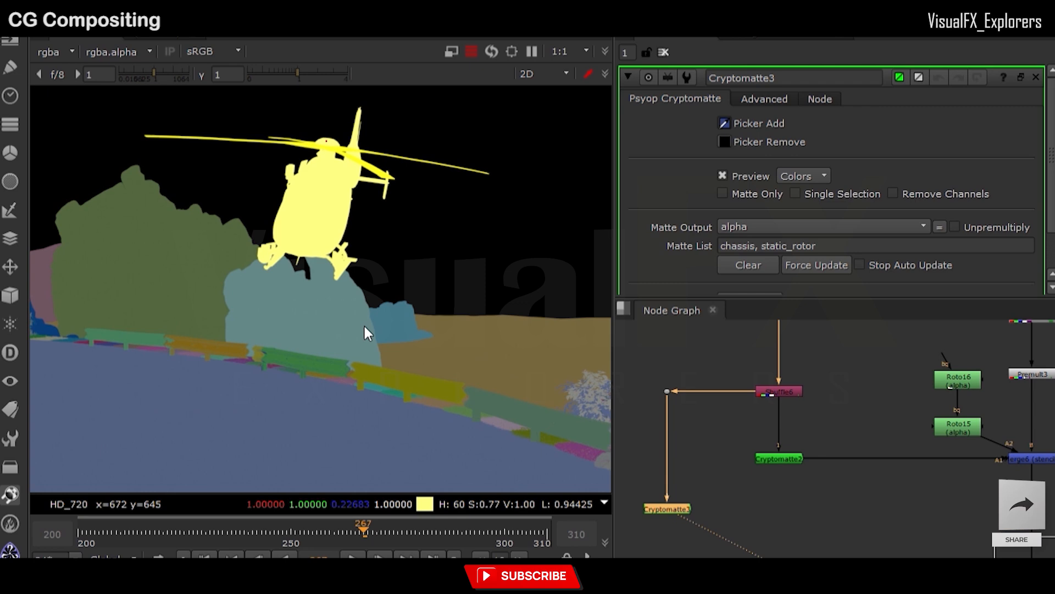
pyautogui.keyDown('ctrl'); pyautogui.click(500, 371); pyautogui.keyUp('ctrl')
pyautogui.keyDown('ctrl'); pyautogui.click(476, 258); pyautogui.keyUp('ctrl')
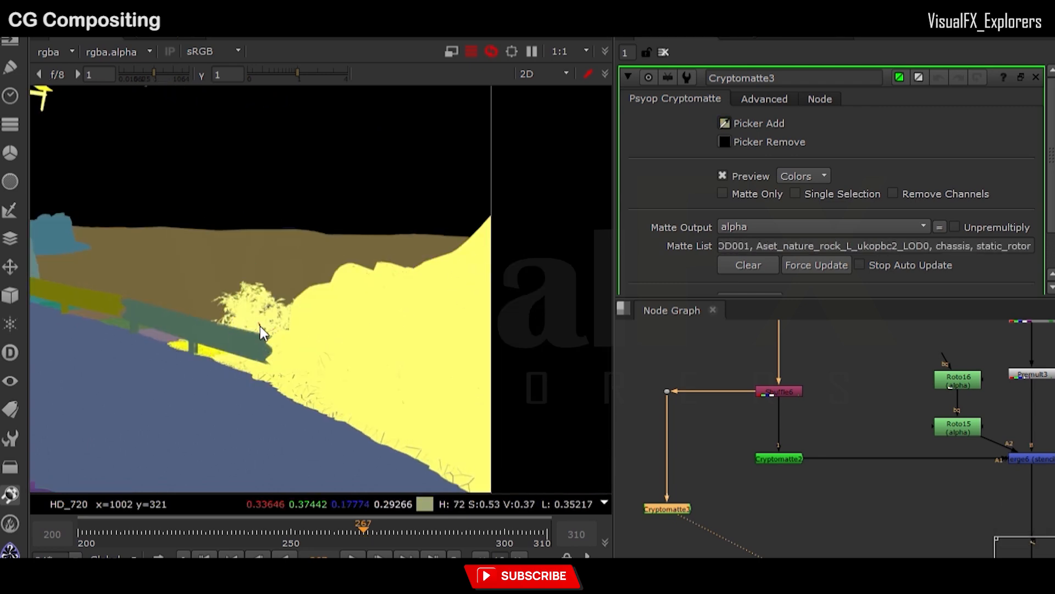
pyautogui.scroll(-2, 824, 438)
# Add a Copy node below the second Cryptomatte
pyautogui.moveTo(727, 530); pyautogui.dragTo(668, 458, button='middle')
pyautogui.click(668, 460)
pyautogui.press('k')
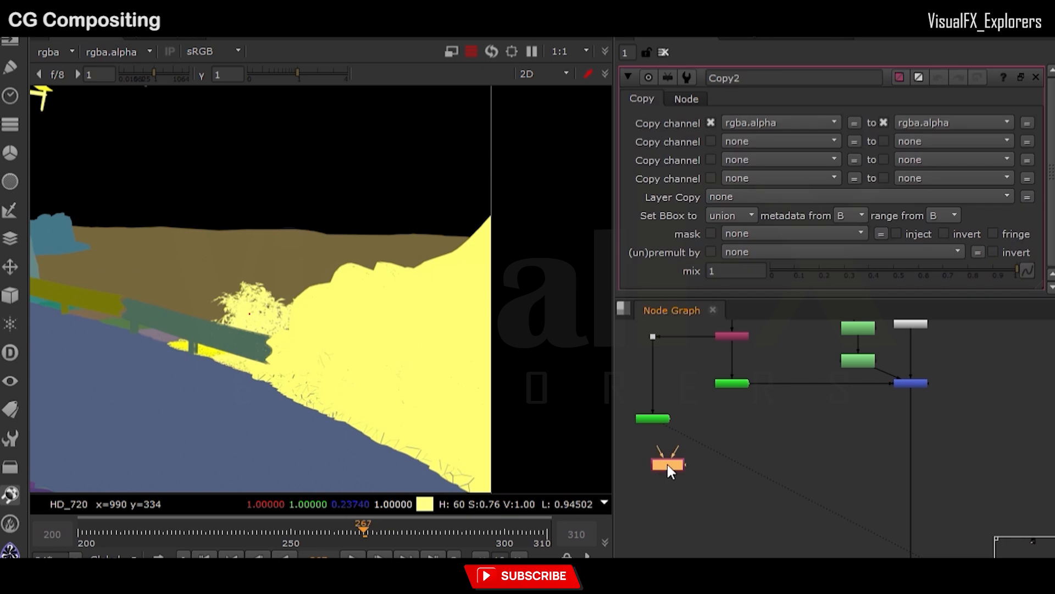
pyautogui.scroll(1, 667, 463)
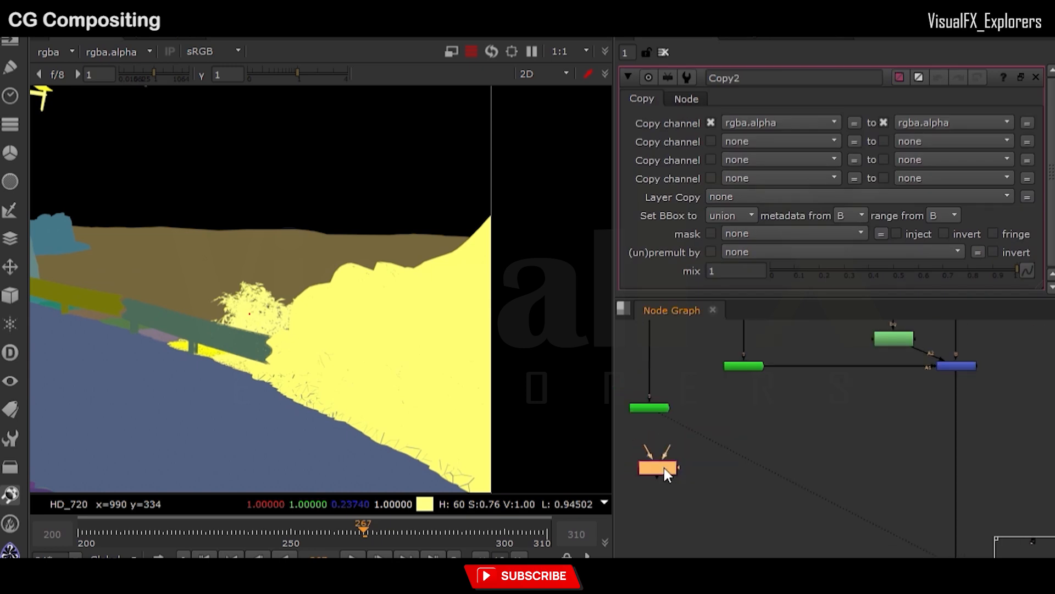
pyautogui.scroll(-3, 346, 342)
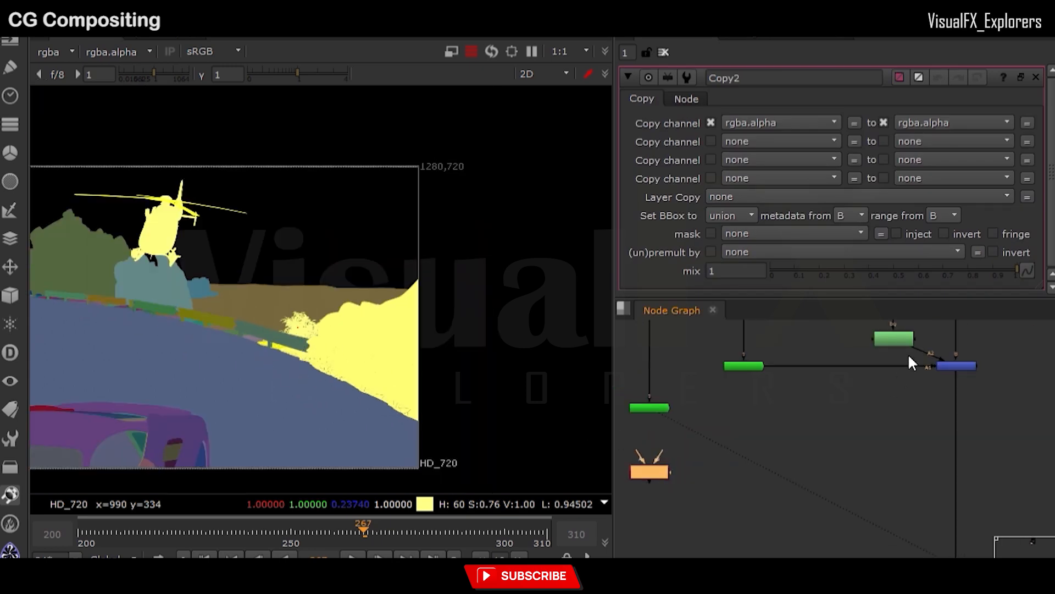
# Insert a stencil Merge between the Rotos and the main stencil Merge with the second Cryptomatte as A, and view its alpha
pyautogui.moveTo(908, 354); pyautogui.dragTo(908, 418, button='middle')
pyautogui.moveTo(917, 345); pyautogui.dragTo(854, 408)
pyautogui.press('m')
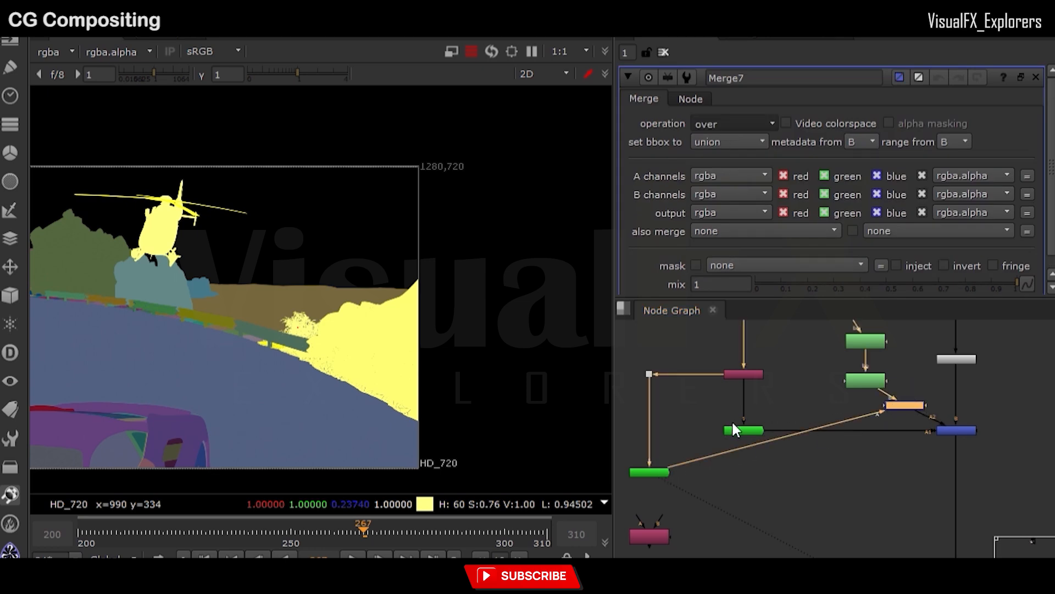
pyautogui.press('1')
pyautogui.scroll(-3, 374, 312)
pyautogui.press('a')
pyautogui.moveTo(363, 319); pyautogui.dragTo(429, 328, button='middle')
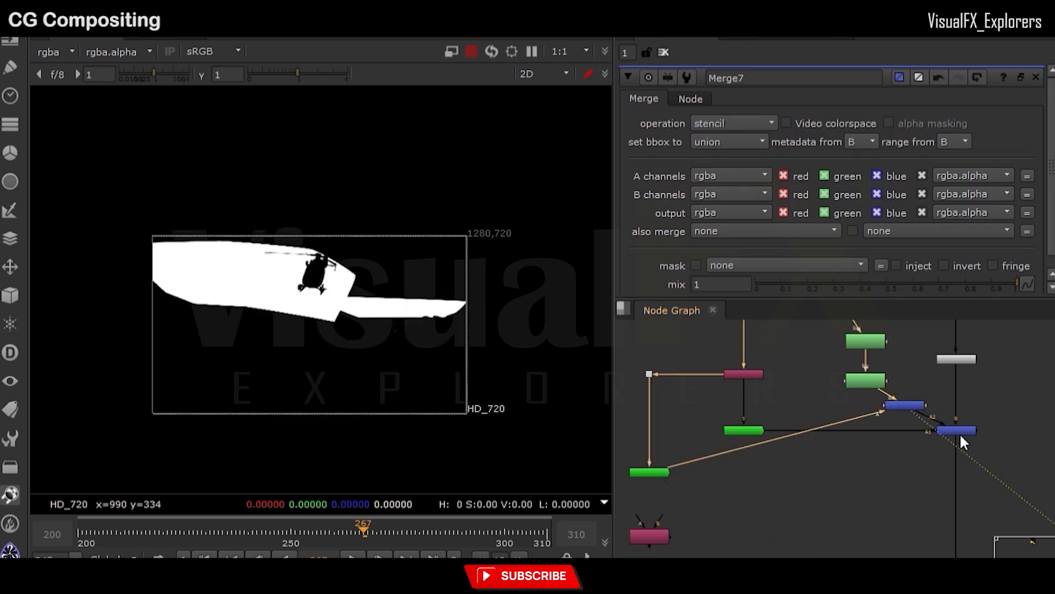
# View the main stencil Merge and compare the helicopter and rocks with the new Merge off and on
pyautogui.click(959, 433)
pyautogui.press('1')
pyautogui.press('a')
pyautogui.scroll(-3, 870, 427)
pyautogui.scroll(3, 887, 419)
pyautogui.click(885, 415)
pyautogui.press('d')
pyautogui.press('d')
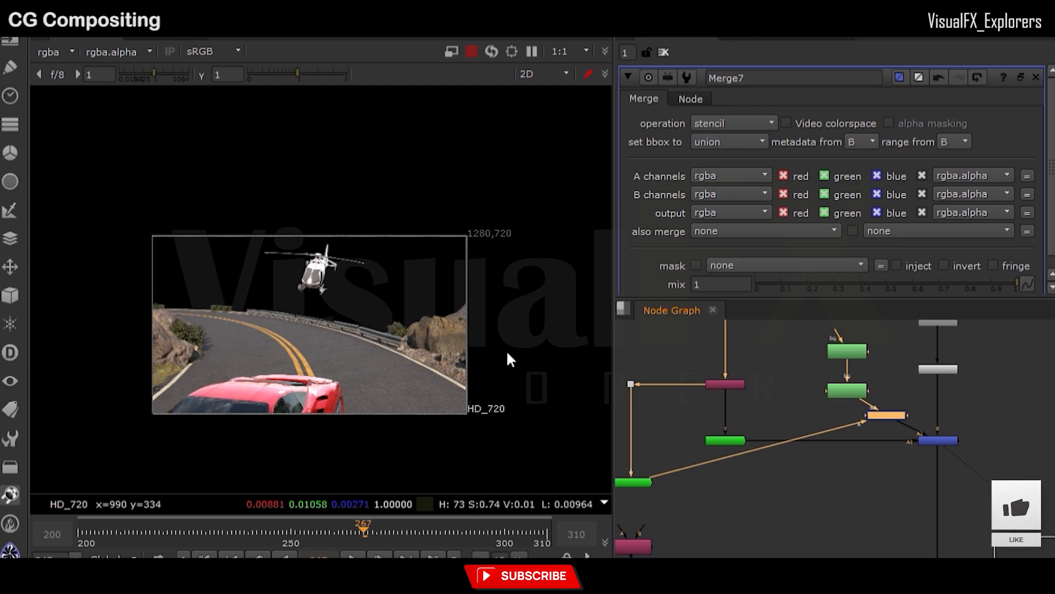
pyautogui.scroll(3, 337, 344)
pyautogui.scroll(-2, 344, 320)
pyautogui.scroll(3, 176, 294)
pyautogui.scroll(-2, 177, 294)
pyautogui.scroll(-3, 814, 408)
# Open the Roto outlining the leftover mountain edges and review its shape over the stencilled frame
pyautogui.click(878, 360)
pyautogui.scroll(2, 879, 393)
pyautogui.click(884, 379)
pyautogui.press('1')
pyautogui.click(803, 364)
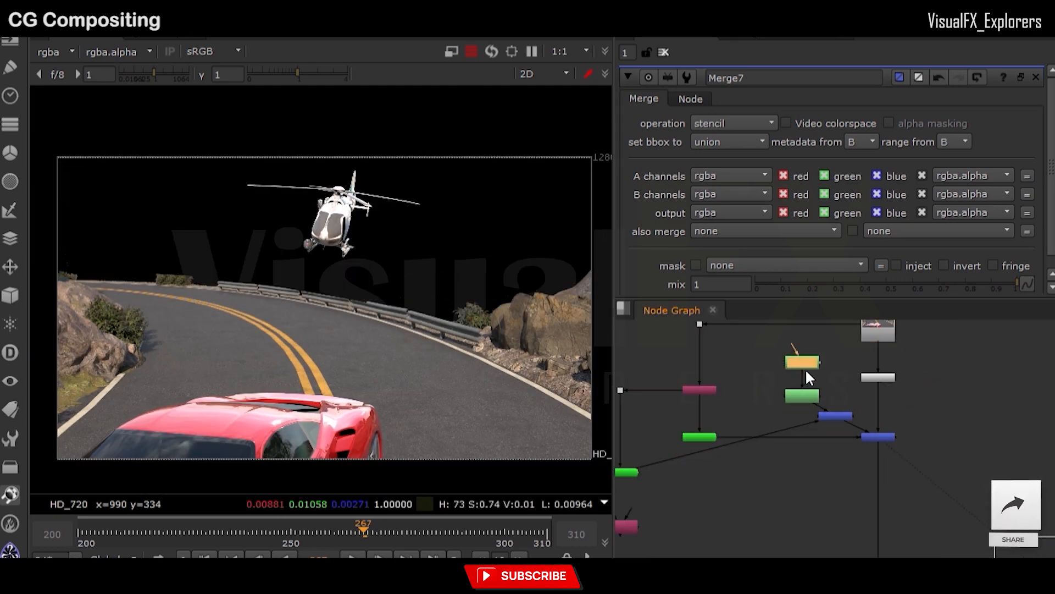
pyautogui.doubleClick(800, 396)
pyautogui.moveTo(621, 463); pyautogui.dragTo(785, 436, button='middle')
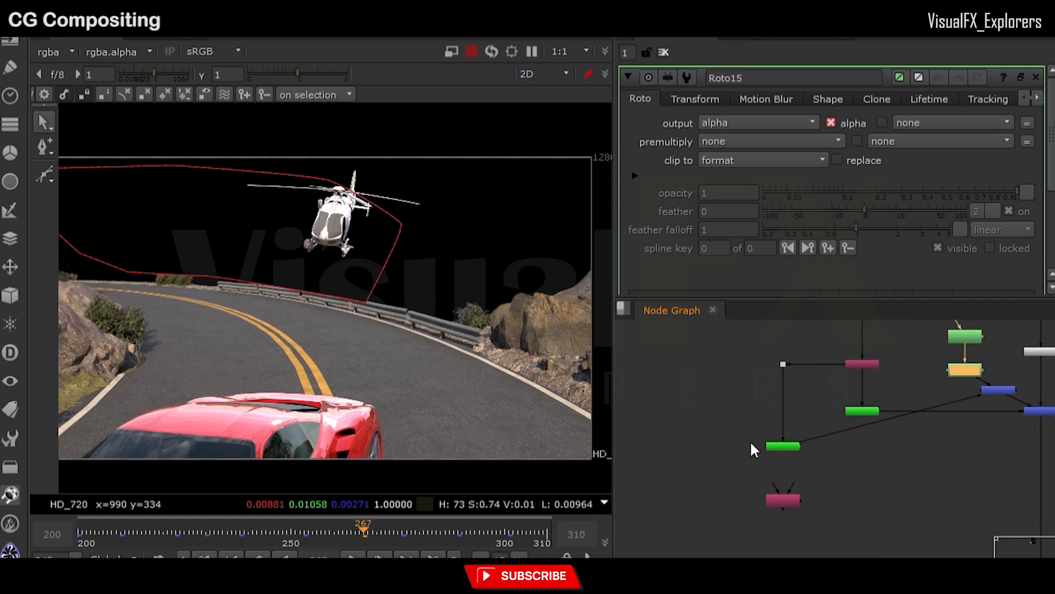
# View the second Cryptomatte and add the distant roadside bushes along the far road edge to its matte
pyautogui.doubleClick(778, 444)
pyautogui.press('1')
pyautogui.scroll(2, 95, 225)
pyautogui.moveTo(504, 240); pyautogui.dragTo(594, 242, button='middle')
pyautogui.scroll(2, 332, 296)
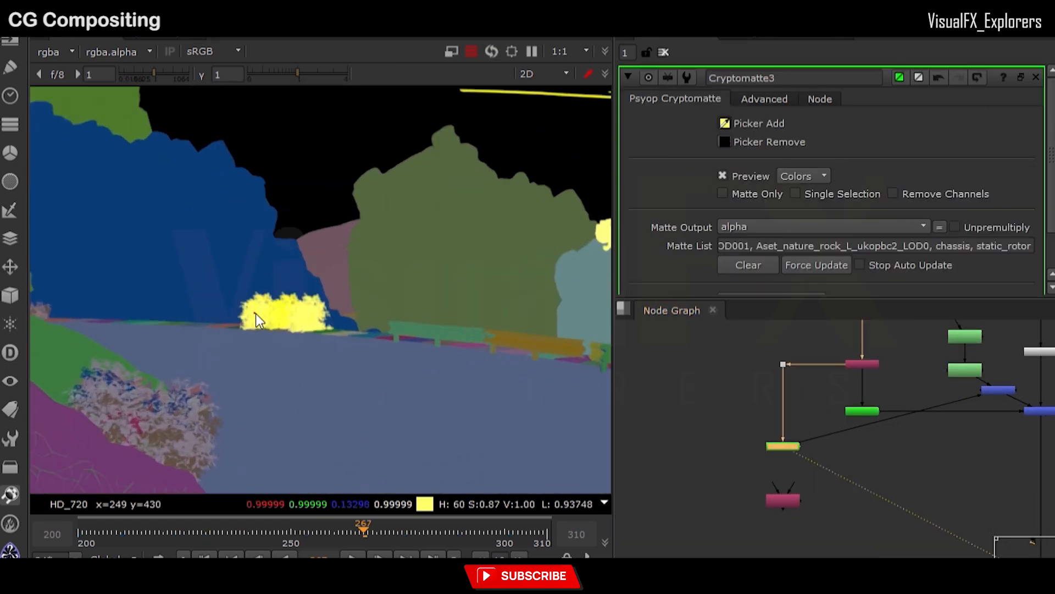
pyautogui.moveTo(255, 313); pyautogui.dragTo(373, 307, button='middle')
pyautogui.keyDown('ctrl'); pyautogui.click(147, 299); pyautogui.keyUp('ctrl')
pyautogui.hotkey('ctrl', 'z')
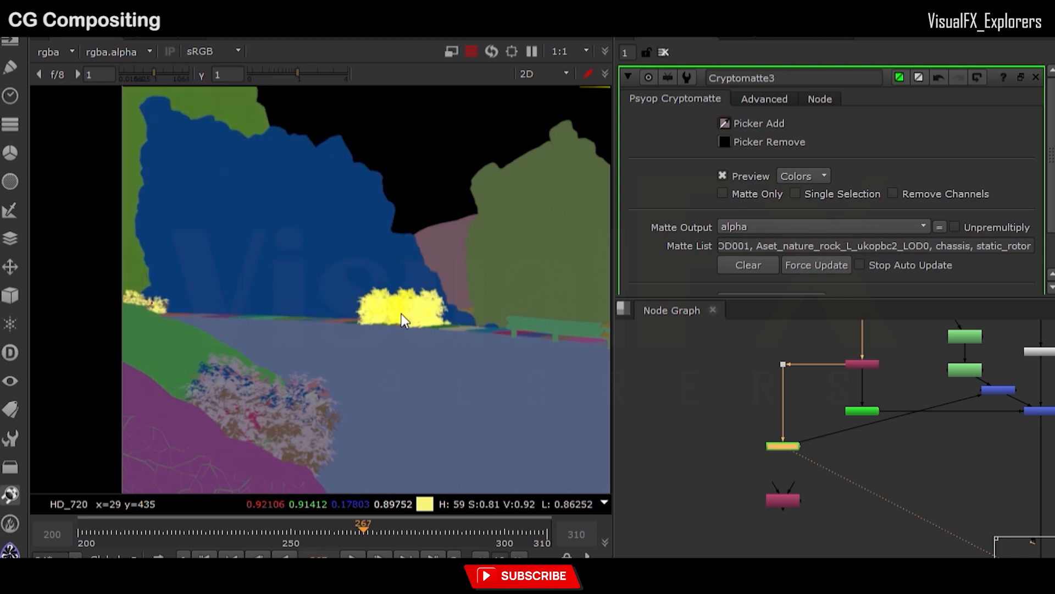
# View the final composite and check the kept foreground elements against the new background up to frame 309
pyautogui.scroll(-6, 824, 449)
pyautogui.moveTo(980, 519); pyautogui.dragTo(830, 407, button='middle')
pyautogui.scroll(3, 910, 455)
pyautogui.click(904, 466)
pyautogui.press('1')
pyautogui.scroll(-3, 853, 445)
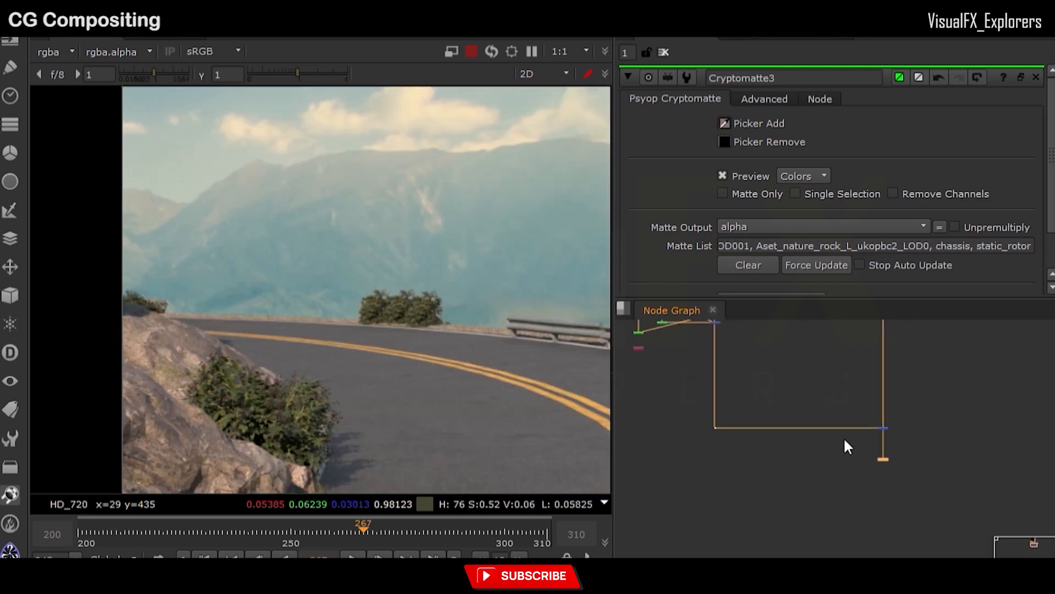
pyautogui.scroll(-3, 851, 448)
pyautogui.click(763, 426)
pyautogui.press('1')
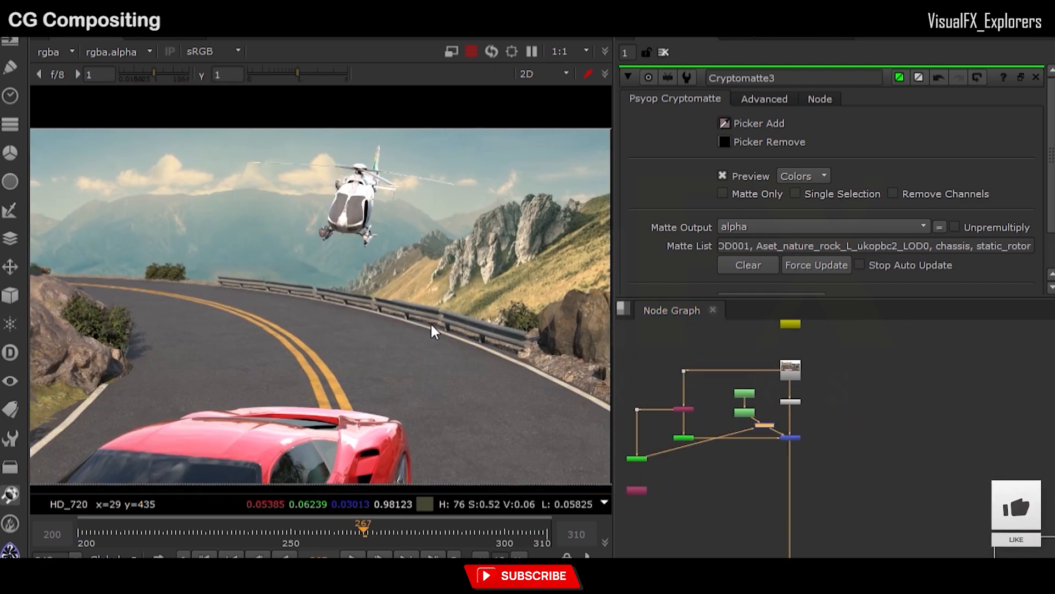
pyautogui.moveTo(363, 536); pyautogui.dragTo(542, 540)
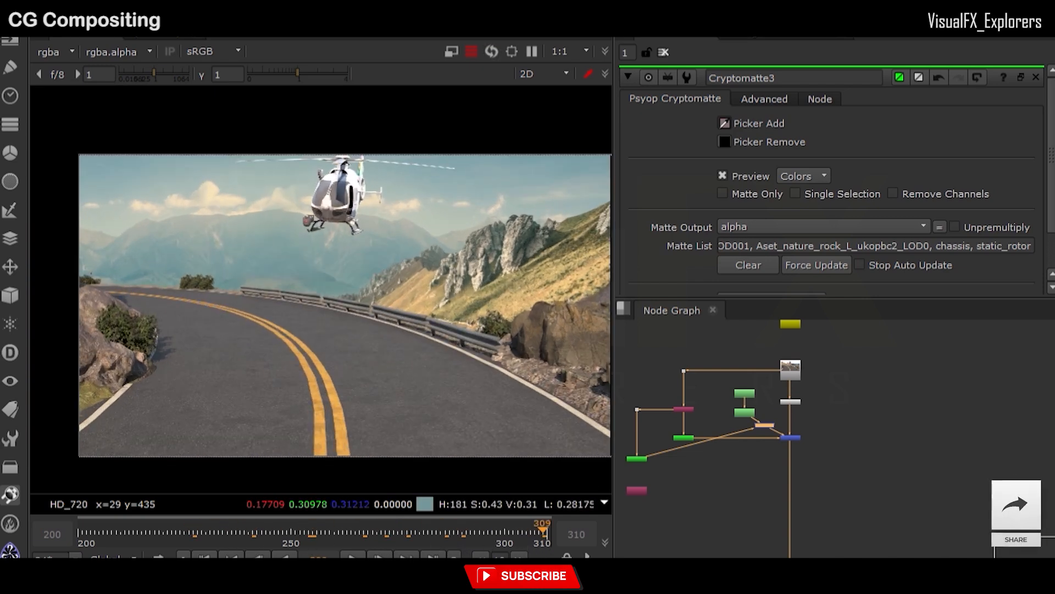
# Space out the stencil branch nodes and route the second Cryptomatte's link to the inner stencil Merge through a dot
pyautogui.scroll(-3, 801, 472)
pyautogui.scroll(-1, 783, 395)
pyautogui.moveTo(879, 554); pyautogui.dragTo(804, 499, button='middle')
pyautogui.moveTo(707, 477); pyautogui.dragTo(933, 557)
pyautogui.moveTo(887, 487); pyautogui.dragTo(887, 524)
pyautogui.scroll(5, 687, 382)
pyautogui.moveTo(687, 381); pyautogui.dragTo(744, 461, button='middle')
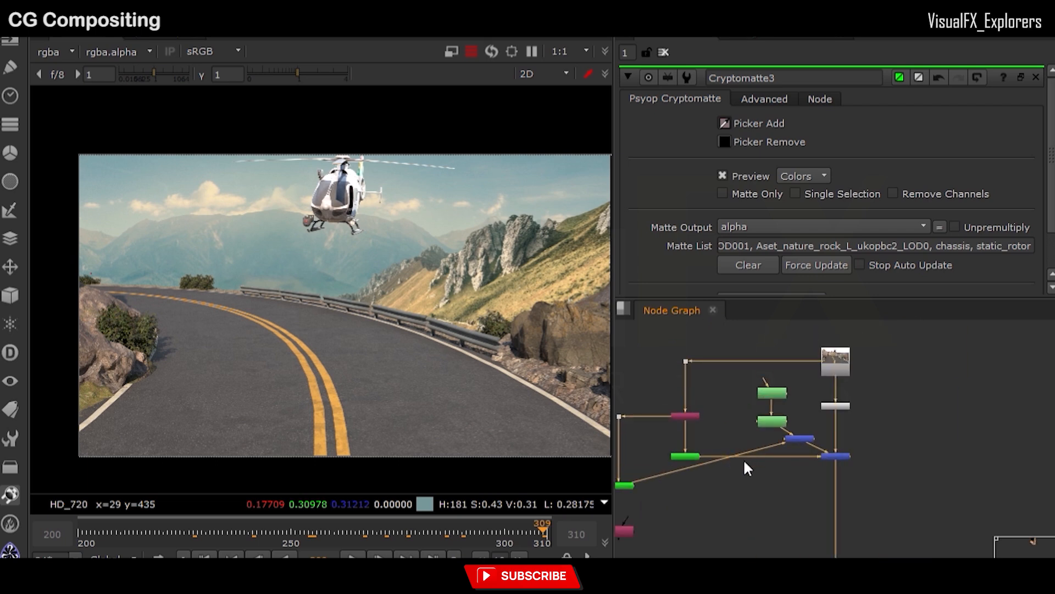
pyautogui.moveTo(772, 421); pyautogui.dragTo(750, 437)
pyautogui.moveTo(627, 485); pyautogui.dragTo(630, 493)
pyautogui.scroll(-2, 684, 476)
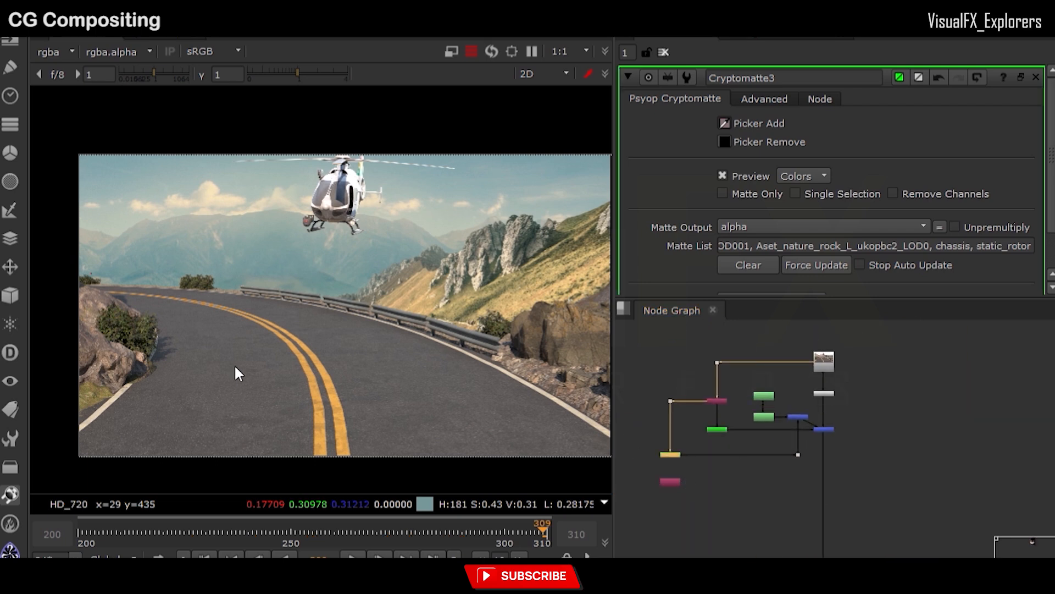
# Check the composite around frame 258 and place the tyre-mark Read node beside the CG branch
pyautogui.moveTo(274, 532); pyautogui.dragTo(326, 532)
pyautogui.scroll(-2, 812, 460)
pyautogui.scroll(5, 740, 419)
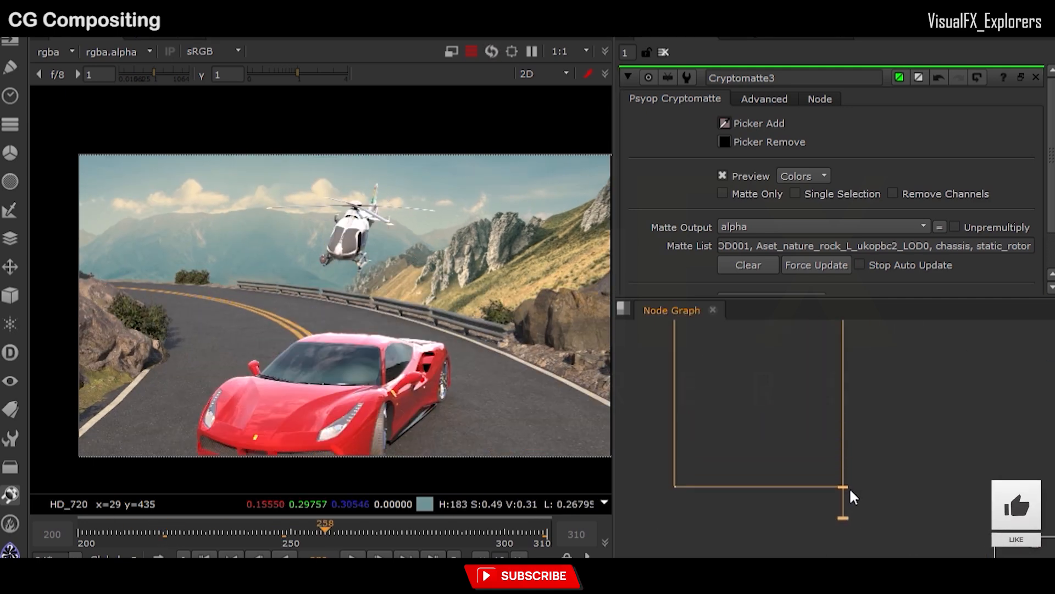
pyautogui.scroll(-3, 851, 495)
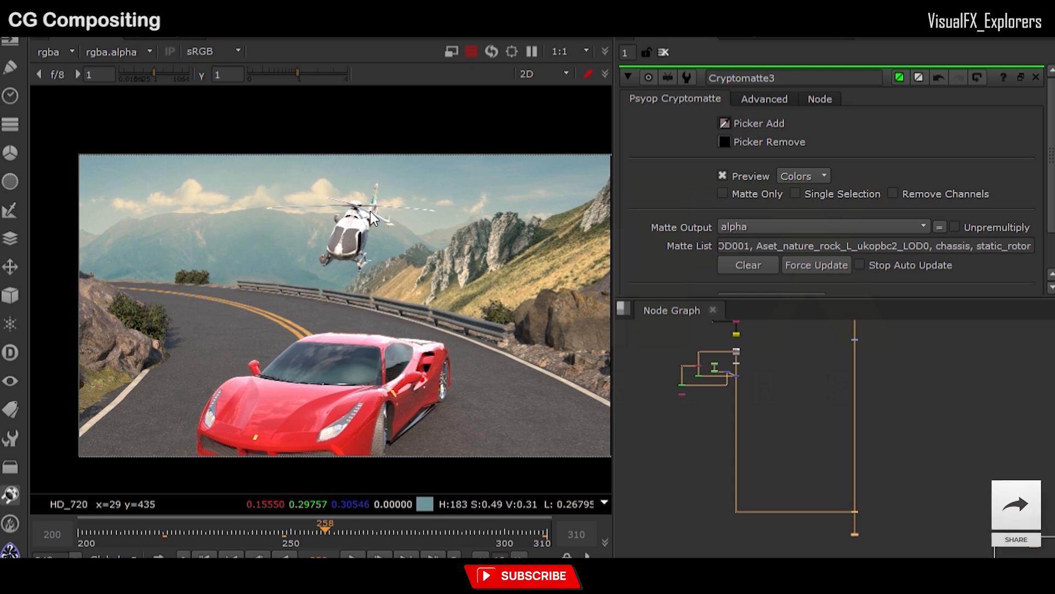
pyautogui.scroll(3, 682, 468)
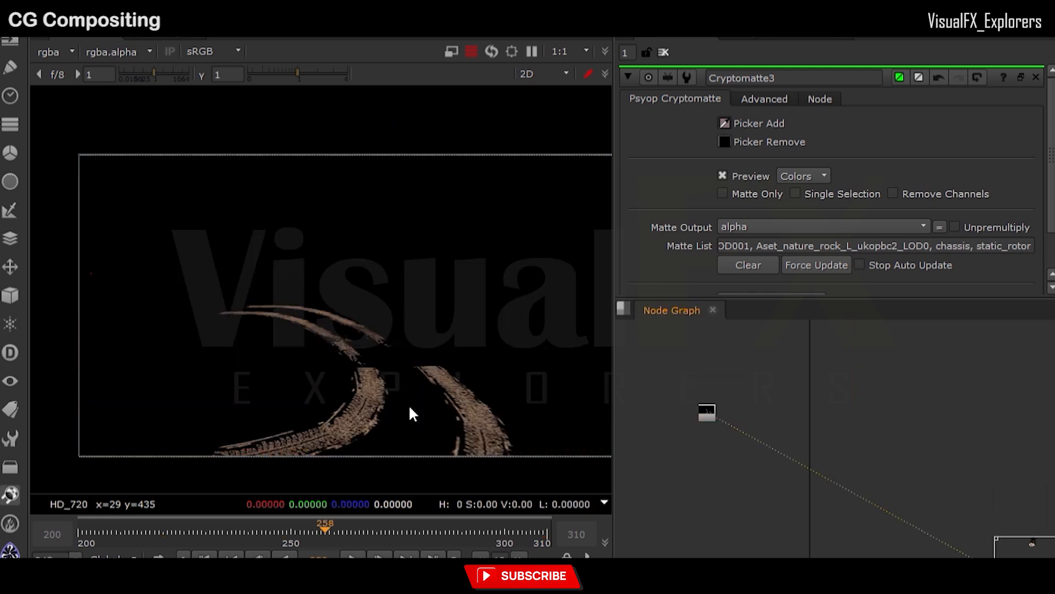
pyautogui.moveTo(711, 417); pyautogui.dragTo(784, 482)
pyautogui.scroll(-2, 783, 482)
pyautogui.scroll(-2, 784, 483)
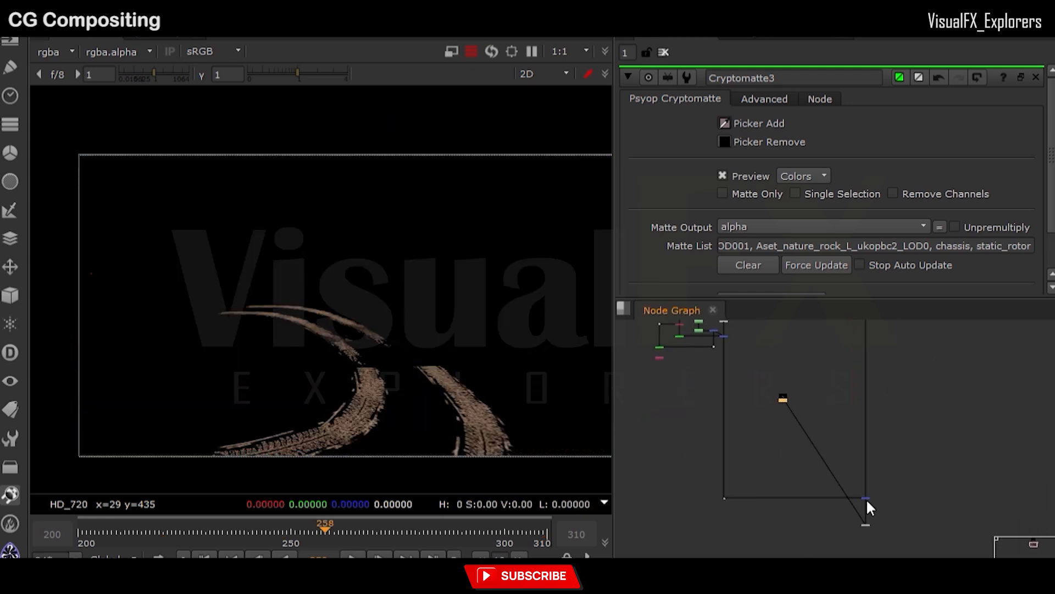
# Insert a Grade in the CG branch below the main stencil Merge, masked by the tyre-mark Read's alpha
pyautogui.click(866, 497)
pyautogui.press('1')
pyautogui.scroll(2, 825, 439)
pyautogui.moveTo(824, 435); pyautogui.dragTo(817, 390)
pyautogui.scroll(3, 714, 404)
pyautogui.click(701, 401)
pyautogui.press('m')
pyautogui.moveTo(704, 403); pyautogui.dragTo(954, 389)
pyautogui.press('Delete')
pyautogui.press('g')
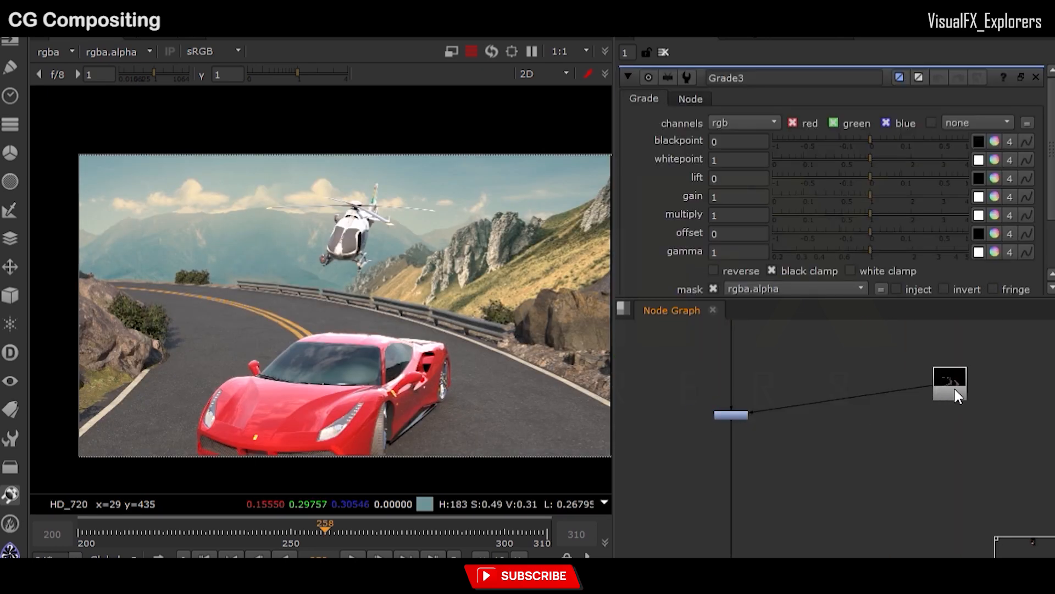
# Set the tyre-mark Grade's gain to 0.19 and route its mask link through a dot
pyautogui.click(735, 414)
pyautogui.moveTo(869, 196); pyautogui.dragTo(816, 201)
pyautogui.moveTo(952, 387); pyautogui.dragTo(879, 350)
pyautogui.keyDown('ctrl'); pyautogui.moveTo(811, 387); pyautogui.dragTo(871, 413); pyautogui.keyUp('ctrl')
pyautogui.scroll(-3, 869, 412)
pyautogui.moveTo(868, 410); pyautogui.dragTo(714, 330, button='middle')
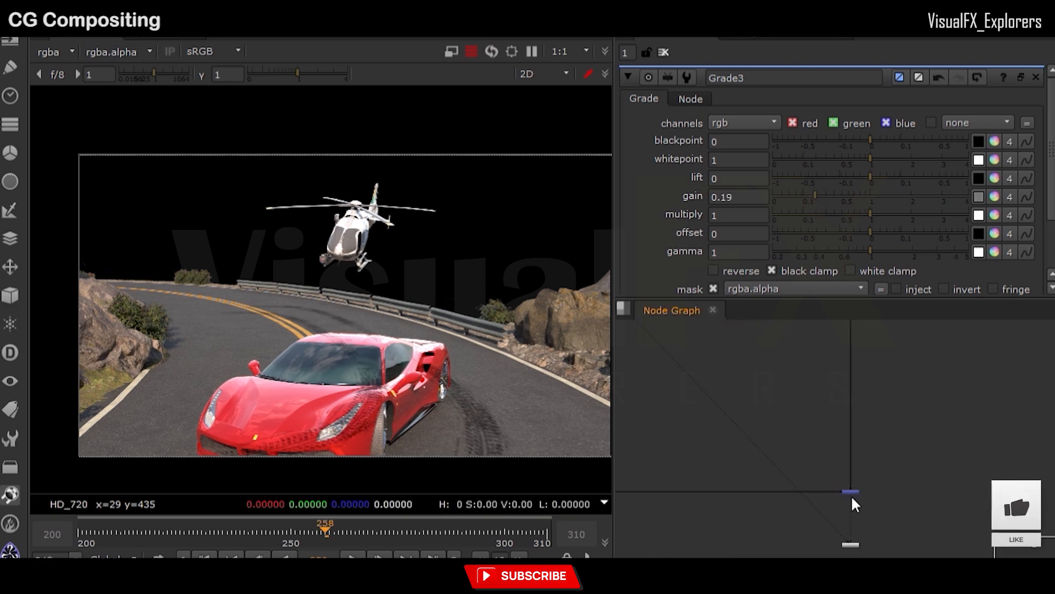
# View the final composite and examine how the tyre marks sit on the road and the car
pyautogui.press('2')
pyautogui.moveTo(857, 534); pyautogui.dragTo(850, 457, button='middle')
pyautogui.press('1')
pyautogui.scroll(3, 851, 449)
pyautogui.scroll(-4, 793, 430)
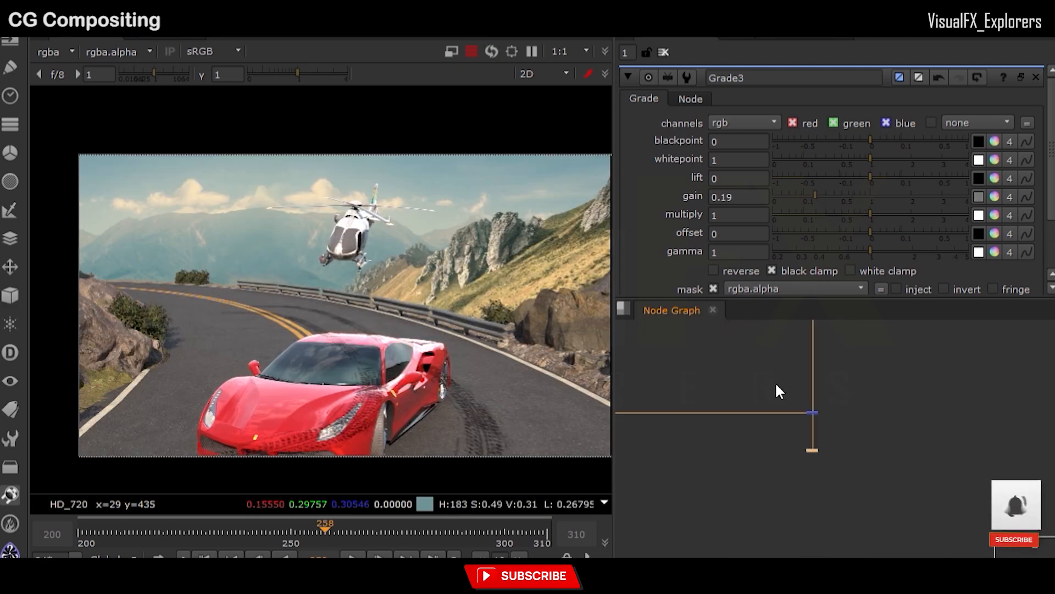
pyautogui.moveTo(776, 384); pyautogui.dragTo(815, 444, button='middle')
pyautogui.scroll(4, 344, 378)
pyautogui.scroll(-4, 788, 426)
pyautogui.scroll(5, 724, 360)
# Add a new Cryptomatte beside the tyre-mark branch, fed through dots from the source node of the other Cryptomattes
pyautogui.moveTo(820, 369); pyautogui.dragTo(820, 352)
pyautogui.click(749, 406)
pyautogui.scroll(3, 808, 397)
pyautogui.click(800, 391)
pyautogui.scroll(-2, 800, 386)
pyautogui.moveTo(631, 332); pyautogui.dragTo(767, 412, button='middle')
pyautogui.click(636, 463)
pyautogui.scroll(-1, 855, 433)
pyautogui.moveTo(830, 438); pyautogui.dragTo(774, 451, button='middle')
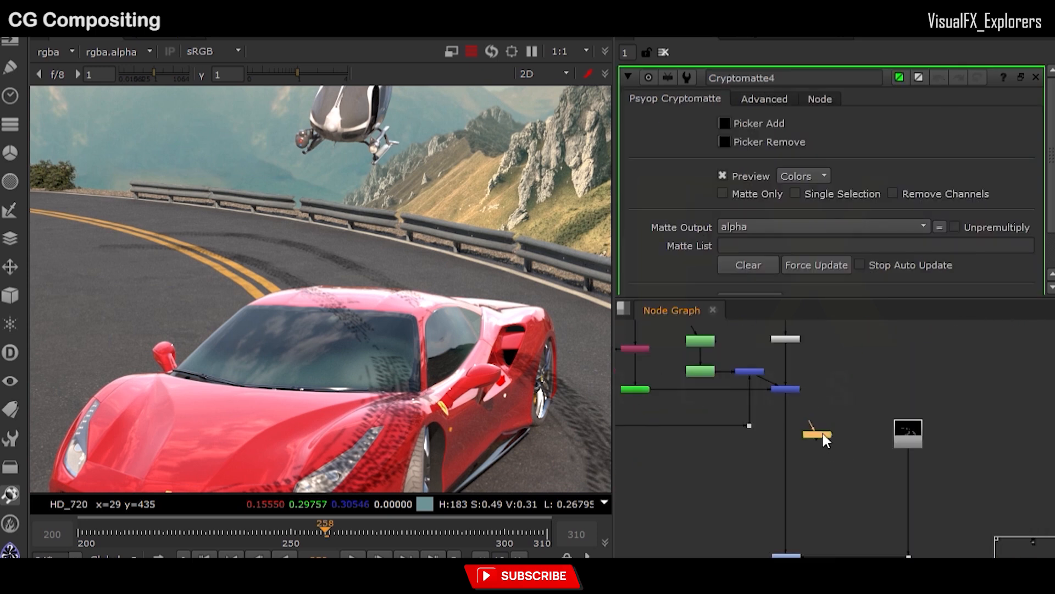
pyautogui.scroll(2, 822, 431)
pyautogui.moveTo(823, 431); pyautogui.dragTo(671, 376)
pyautogui.moveTo(844, 474); pyautogui.dragTo(844, 468)
pyautogui.moveTo(846, 500); pyautogui.dragTo(809, 412, button='middle')
pyautogui.scroll(2, 809, 412)
pyautogui.moveTo(818, 444); pyautogui.dragTo(818, 426)
# View the new Cryptomatte and add the car's body, windows, front and wheel parts to its matte
pyautogui.press('1')
pyautogui.click(725, 123)
pyautogui.moveTo(397, 298)
pyautogui.keyDown('ctrl'); pyautogui.mouseDown()
pyautogui.moveTo(378, 310)
pyautogui.moveTo(517, 335)
pyautogui.mouseUp(); pyautogui.keyUp('ctrl')
pyautogui.moveTo(470, 308)
pyautogui.keyDown('ctrl'); pyautogui.mouseDown()
pyautogui.moveTo(502, 394)
pyautogui.moveTo(462, 397)
pyautogui.mouseUp(); pyautogui.keyUp('ctrl')
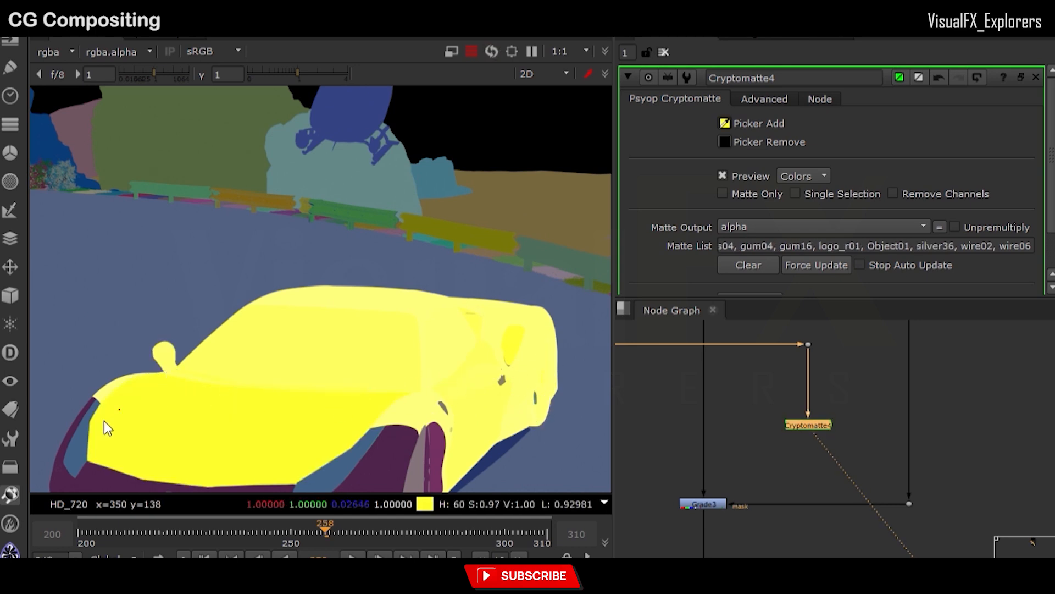
pyautogui.keyDown('ctrl'); pyautogui.moveTo(156, 392); pyautogui.dragTo(83, 462); pyautogui.keyUp('ctrl')
pyautogui.moveTo(146, 461); pyautogui.dragTo(209, 298, button='middle')
pyautogui.keyDown('ctrl'); pyautogui.moveTo(209, 299); pyautogui.dragTo(141, 364); pyautogui.keyUp('ctrl')
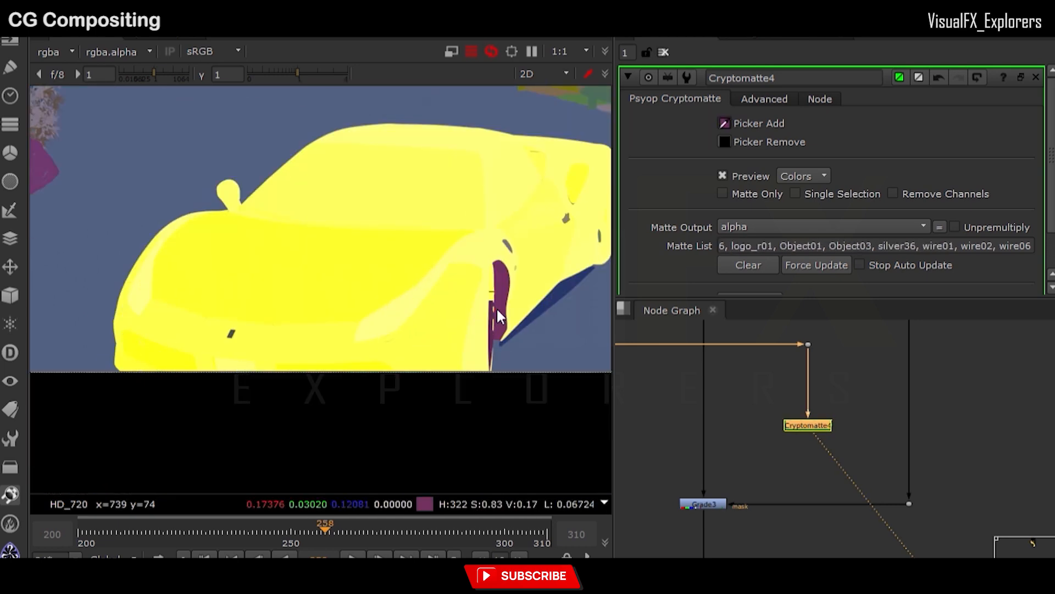
pyautogui.keyDown('ctrl'); pyautogui.click(493, 318); pyautogui.keyUp('ctrl')
# At frame 246, add the remaining small car parts and rear wheel pieces to the car matte
pyautogui.scroll(-3, 506, 282)
pyautogui.click(724, 141)
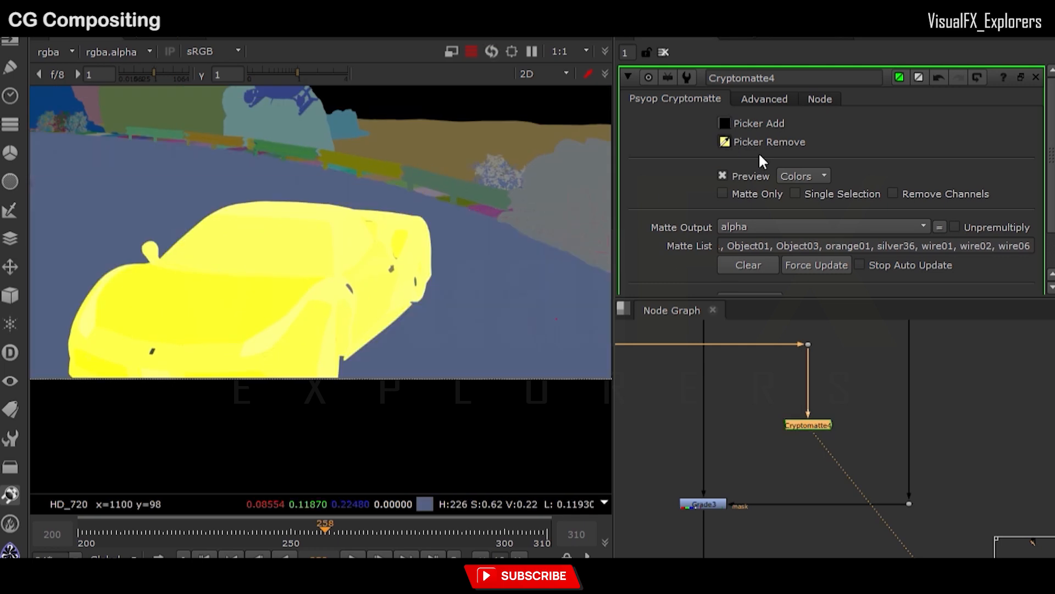
pyautogui.click(275, 527)
pyautogui.scroll(3, 328, 193)
pyautogui.keyDown('ctrl'); pyautogui.click(75, 250); pyautogui.keyUp('ctrl')
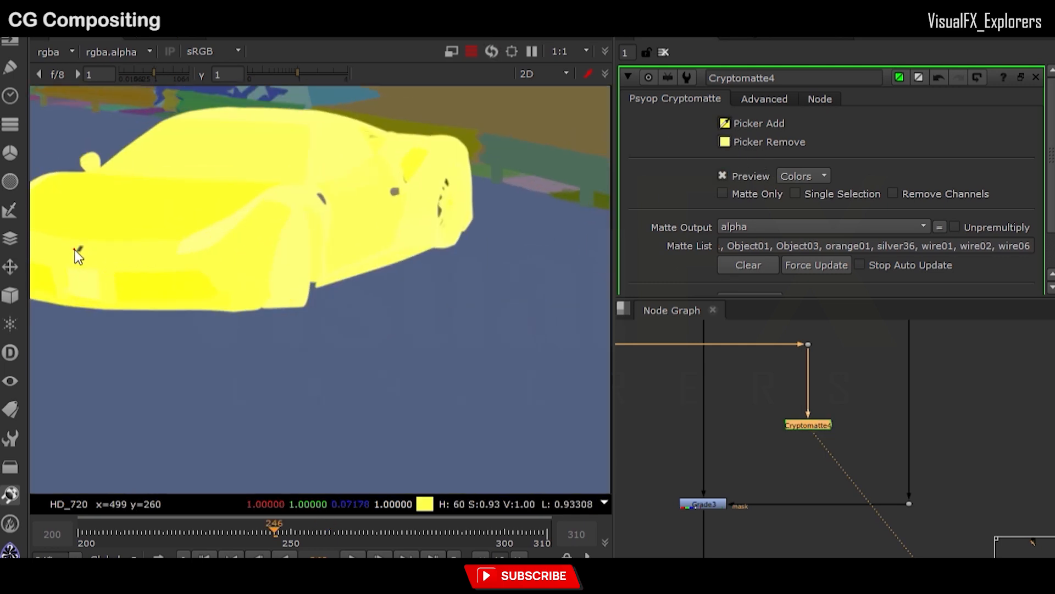
pyautogui.keyDown('ctrl'); pyautogui.click(441, 210); pyautogui.keyUp('ctrl')
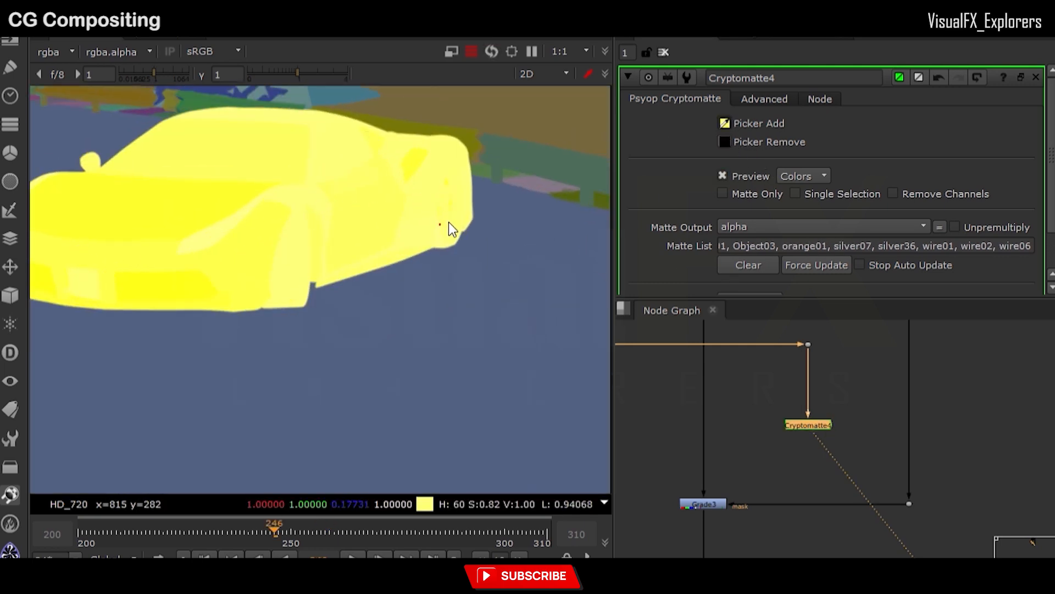
# Insert a stencil Merge below the tyre-mark Read with the car Cryptomatte as its A input
pyautogui.scroll(-3, 302, 230)
pyautogui.moveTo(303, 230); pyautogui.dragTo(314, 301, button='middle')
pyautogui.press('m')
pyautogui.moveTo(812, 429); pyautogui.dragTo(812, 444)
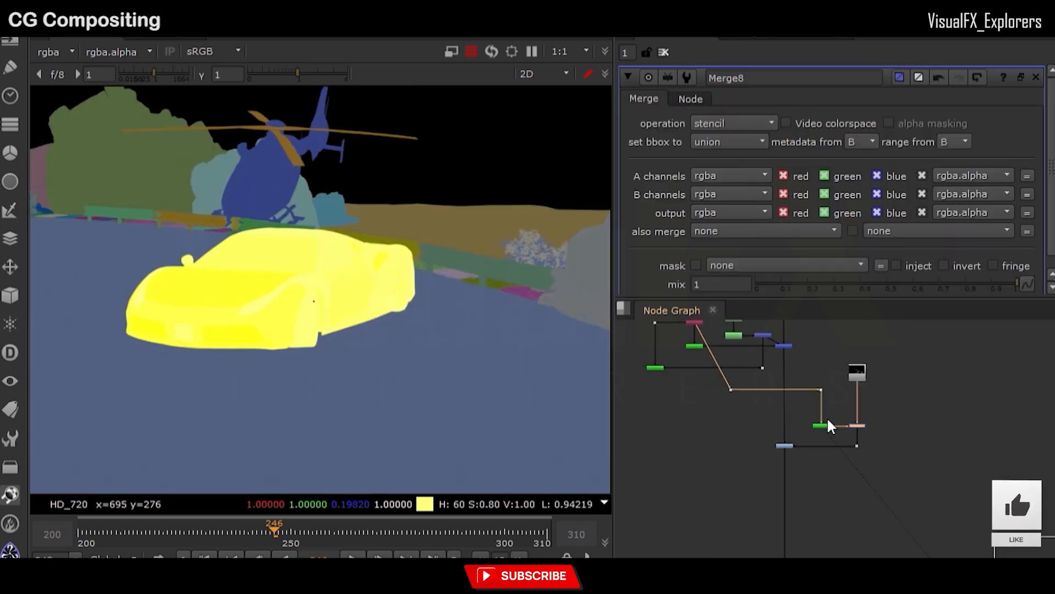
# Review the final composite across the timeline to check the tyre marks around the moving car
pyautogui.scroll(5, 875, 437)
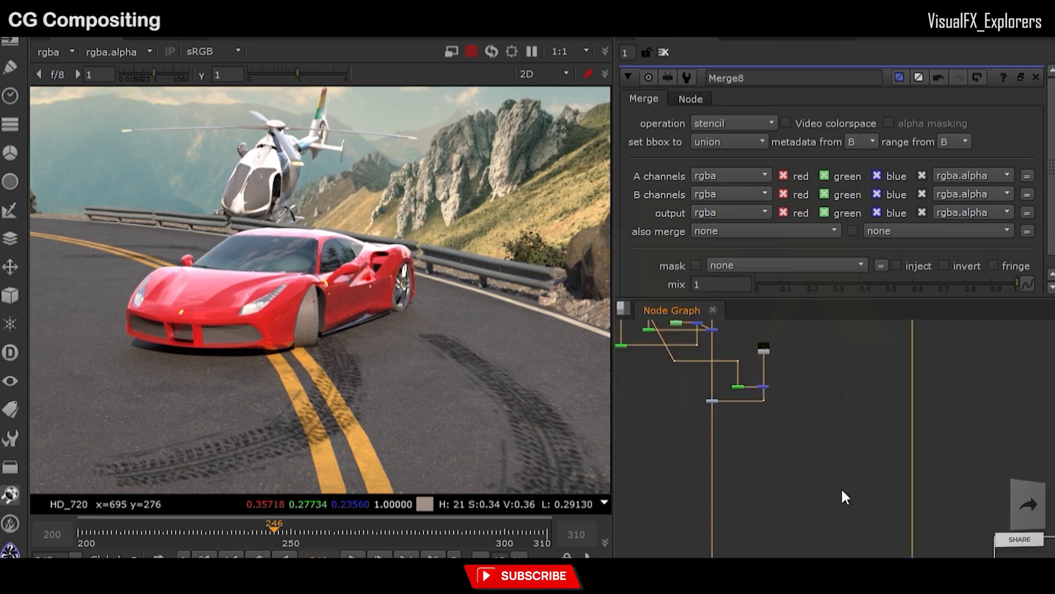
pyautogui.scroll(3, 768, 448)
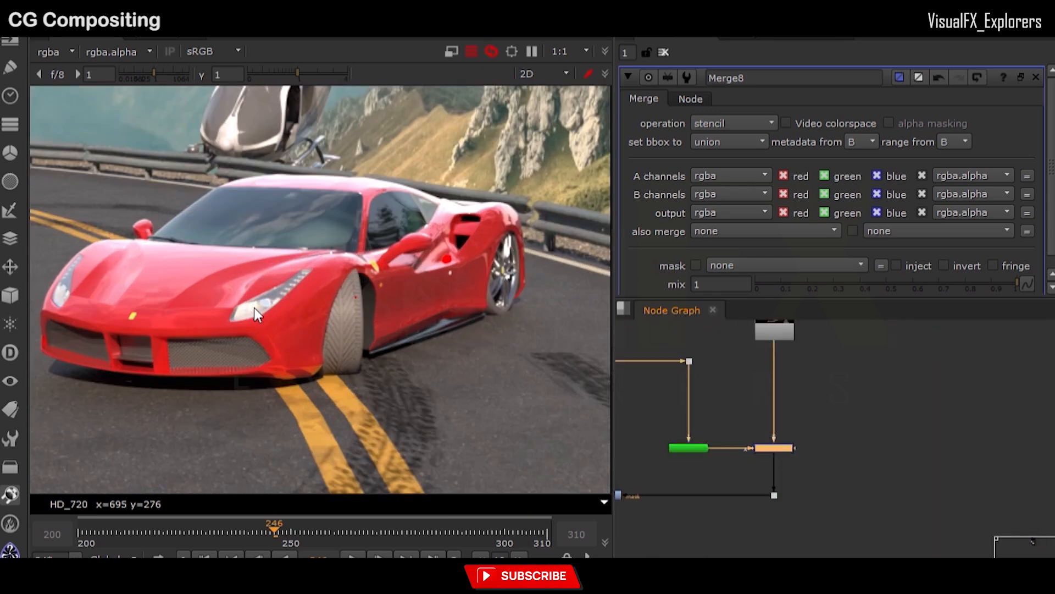
pyautogui.scroll(-3, 254, 308)
pyautogui.moveTo(358, 536); pyautogui.dragTo(216, 536)
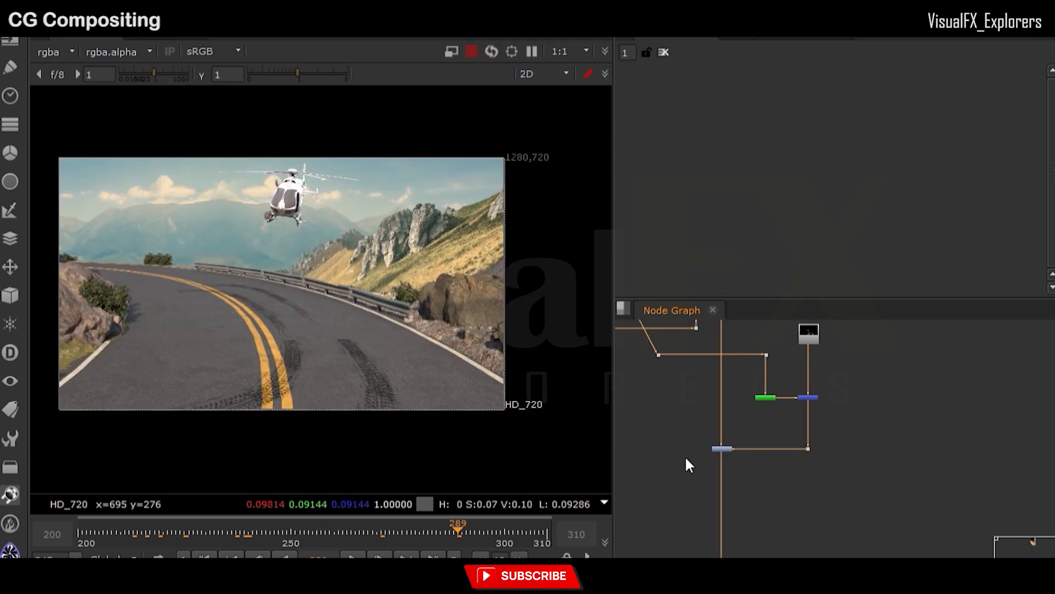
pyautogui.scroll(2, 758, 416)
pyautogui.moveTo(805, 326); pyautogui.dragTo(787, 425, button='middle')
pyautogui.scroll(3, 788, 424)
pyautogui.scroll(-5, 791, 423)
pyautogui.scroll(3, 775, 457)
pyautogui.moveTo(734, 514); pyautogui.dragTo(751, 454, button='middle')
pyautogui.click(729, 463)
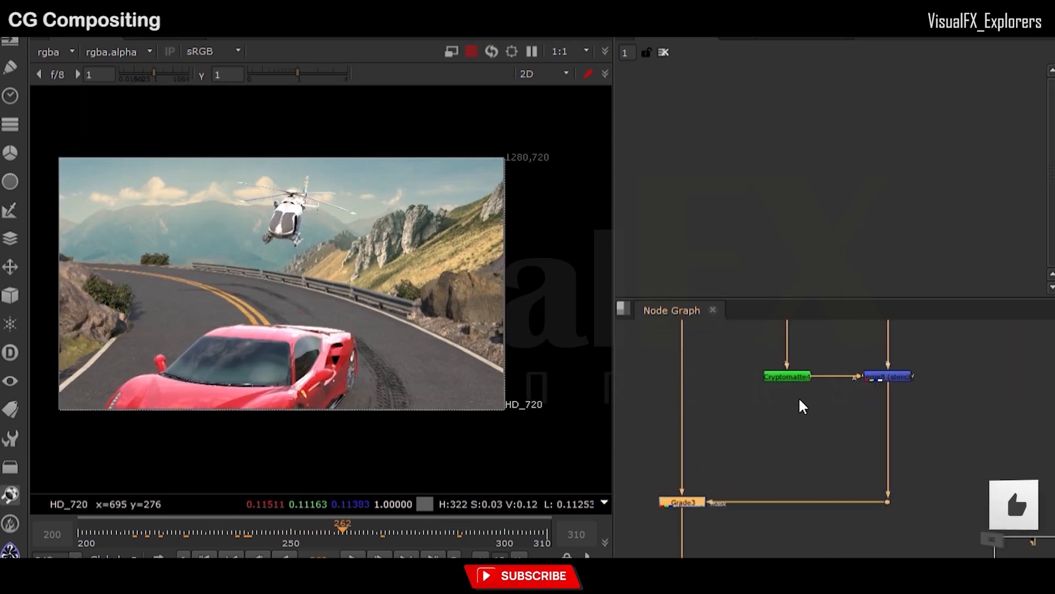
pyautogui.click(893, 378)
pyautogui.scroll(3, 263, 401)
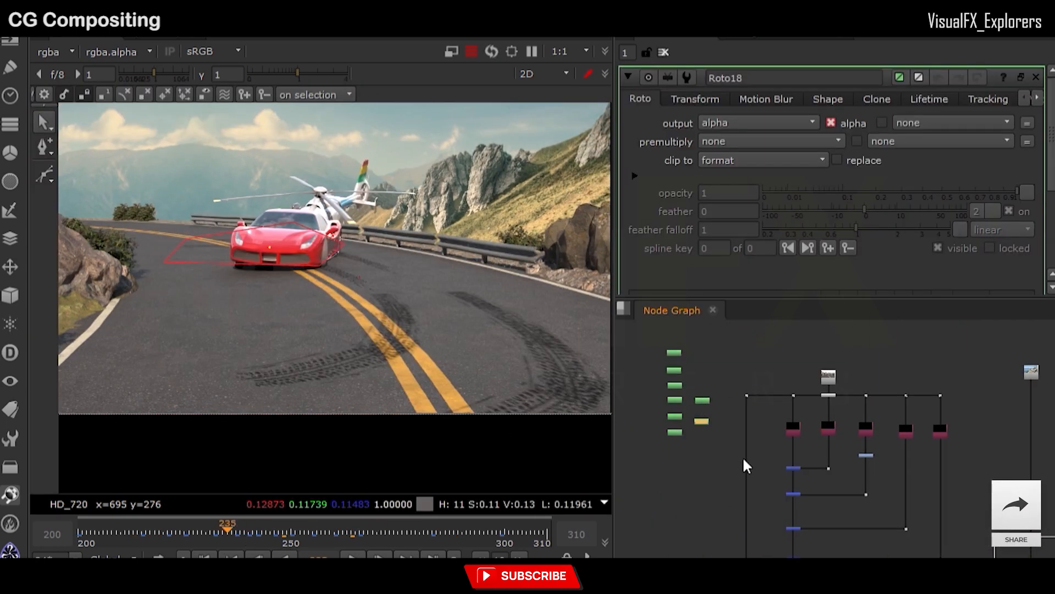
# Move the Roto outlining the road area beside the car next to the tyre-mark stencil Merge
pyautogui.moveTo(700, 421); pyautogui.dragTo(704, 498)
pyautogui.scroll(-3, 704, 498)
pyautogui.moveTo(705, 498); pyautogui.dragTo(685, 419, button='middle')
pyautogui.moveTo(686, 419); pyautogui.dragTo(807, 534)
pyautogui.moveTo(807, 534); pyautogui.dragTo(788, 364, button='middle')
pyautogui.moveTo(787, 366); pyautogui.dragTo(800, 433)
pyautogui.scroll(7, 739, 417)
pyautogui.scroll(-5, 779, 472)
pyautogui.scroll(5, 780, 476)
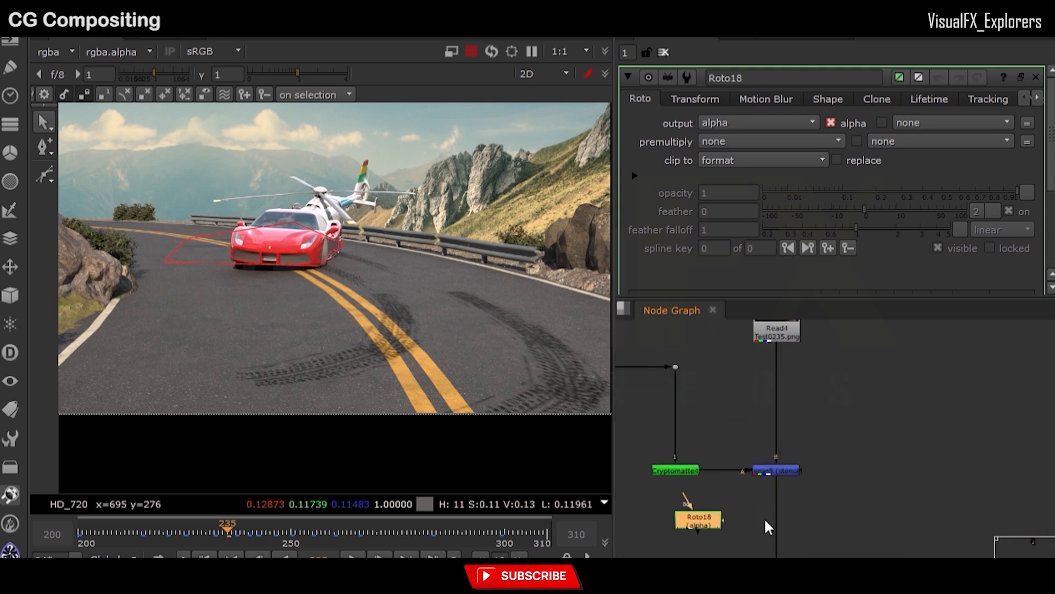
# Insert a Merge set to mask below the tyre-mark stencil Merge with the Roto as A, and check it over time
pyautogui.moveTo(766, 519); pyautogui.dragTo(759, 502, button='middle')
pyautogui.press('m')
pyautogui.moveTo(769, 499); pyautogui.dragTo(787, 494)
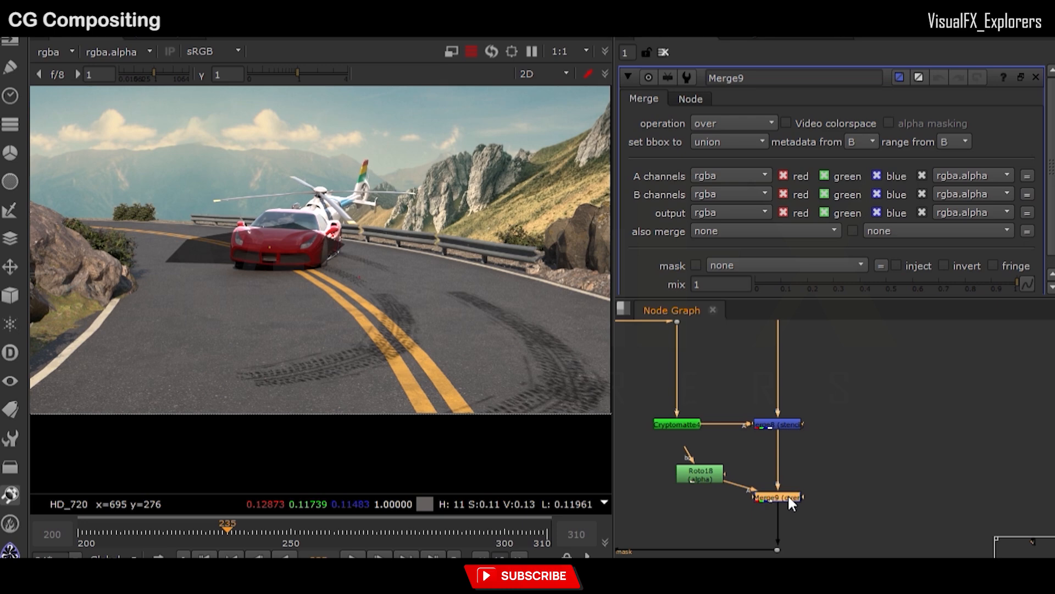
pyautogui.click(727, 124)
pyautogui.click(736, 243)
pyautogui.moveTo(235, 531)
pyautogui.mouseDown()
pyautogui.moveTo(424, 541)
pyautogui.moveTo(292, 535)
pyautogui.moveTo(457, 531)
pyautogui.mouseUp()
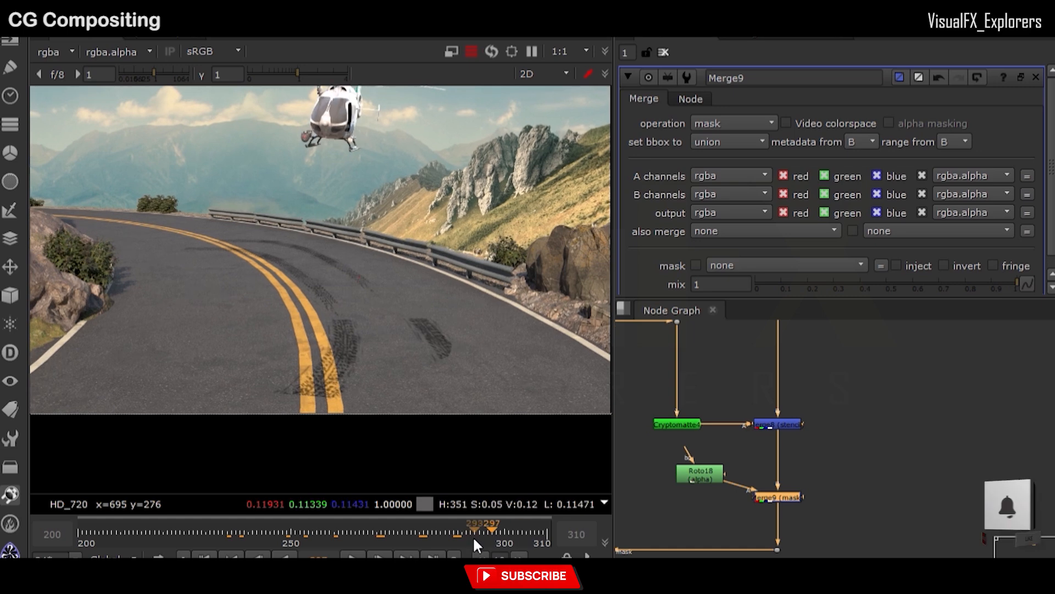
# Add a Blur after the tyre-mark Roto, set its size to 59 and check the softened reveal
pyautogui.click(696, 474)
pyautogui.press('b')
pyautogui.moveTo(678, 481); pyautogui.dragTo(700, 473)
pyautogui.moveTo(814, 140); pyautogui.dragTo(934, 140)
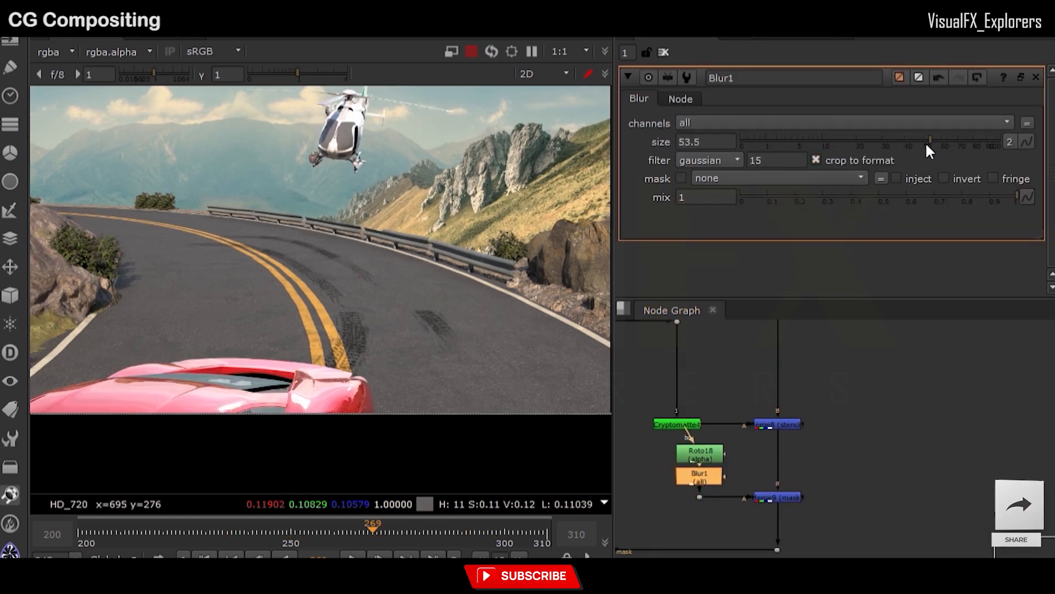
pyautogui.moveTo(372, 528)
pyautogui.mouseDown()
pyautogui.moveTo(170, 519)
pyautogui.moveTo(424, 526)
pyautogui.mouseUp()
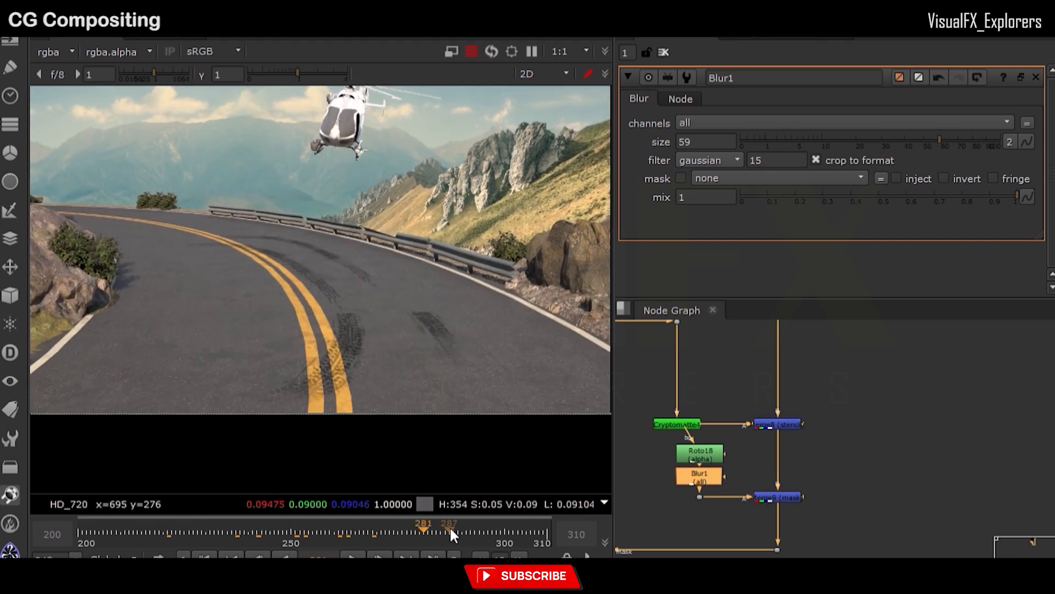
# Set the tyre-mark Grade's lift to 0.03 and check the marks across the timeline
pyautogui.scroll(-2, 744, 420)
pyautogui.scroll(3, 727, 503)
pyautogui.moveTo(744, 420); pyautogui.dragTo(791, 384, button='middle')
pyautogui.scroll(-2, 813, 437)
pyautogui.doubleClick(653, 501)
pyautogui.moveTo(873, 178); pyautogui.dragTo(887, 172)
pyautogui.moveTo(424, 532); pyautogui.dragTo(218, 527)
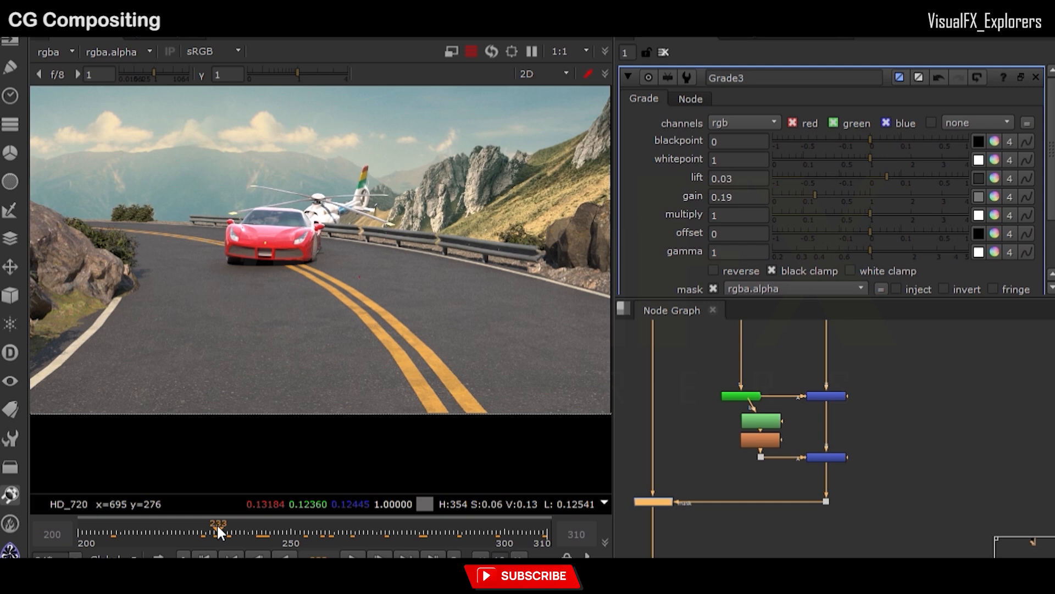
pyautogui.moveTo(217, 529); pyautogui.dragTo(271, 535)
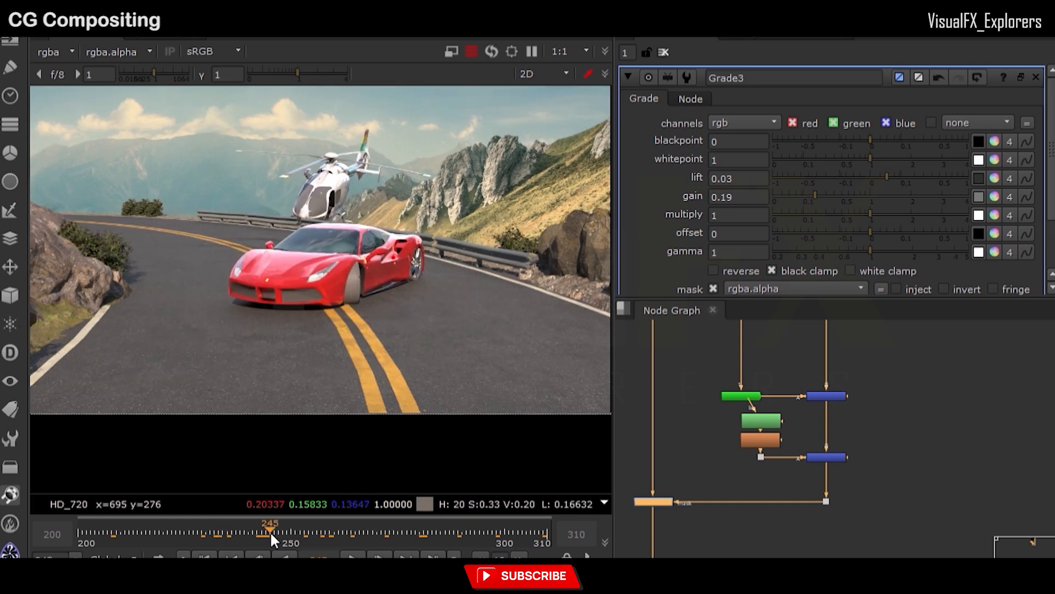
pyautogui.moveTo(270, 531); pyautogui.dragTo(462, 532)
# View the second Cryptomatte at frame 290 and add the guardrail sections to its matte
pyautogui.scroll(-4, 880, 534)
pyautogui.scroll(3, 729, 379)
pyautogui.moveTo(673, 414); pyautogui.dragTo(733, 411, button='middle')
pyautogui.doubleClick(648, 455)
pyautogui.press('1')
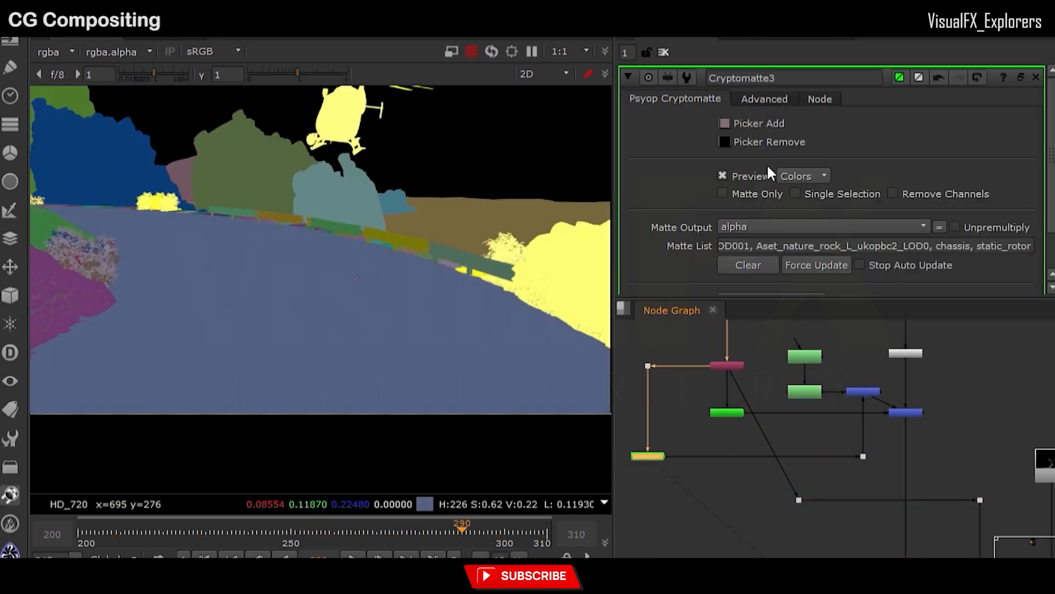
pyautogui.keyDown('ctrl'); pyautogui.click(270, 216); pyautogui.keyUp('ctrl')
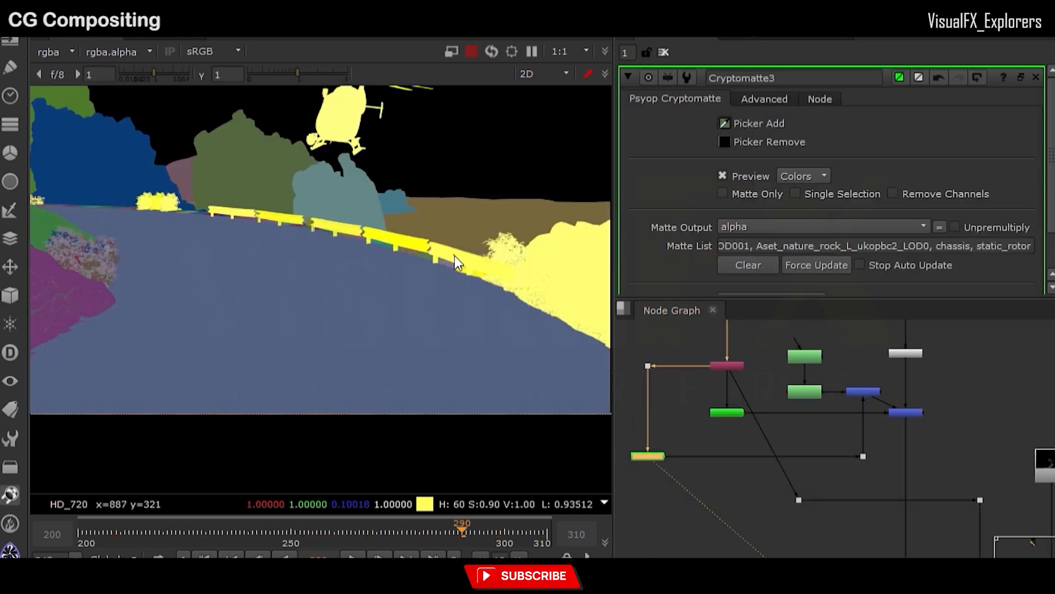
# View the final composite over the new background
pyautogui.scroll(-3, 796, 456)
pyautogui.moveTo(794, 456); pyautogui.dragTo(716, 346, button='middle')
pyautogui.scroll(-2, 716, 347)
pyautogui.click(888, 464)
pyautogui.press('1')
pyautogui.scroll(3, 329, 228)
pyautogui.scroll(-2, 664, 418)
pyautogui.scroll(4, 673, 335)
pyautogui.scroll(3, 742, 395)
# Toggle the Merge fed by the second Cryptomatte off and on, and compare the composite around frames 246 and 259
pyautogui.click(756, 397)
pyautogui.click(731, 380)
pyautogui.press('d')
pyautogui.press('d')
pyautogui.scroll(3, 498, 230)
pyautogui.press('d')
pyautogui.scroll(-3, 528, 297)
pyautogui.scroll(-2, 385, 358)
pyautogui.click(274, 531)
pyautogui.press('d')
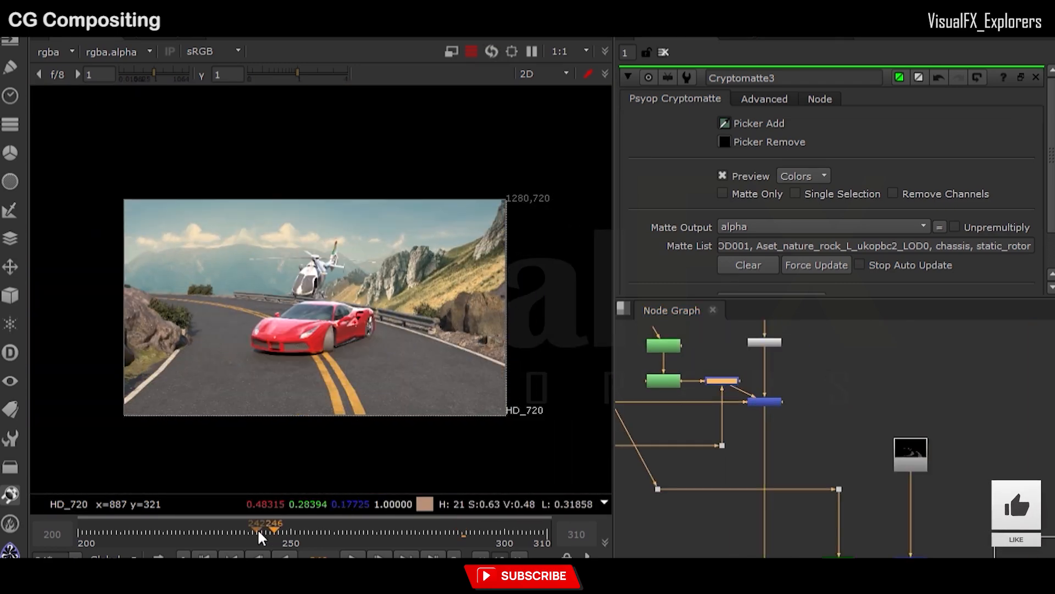
pyautogui.click(329, 532)
pyautogui.scroll(-4, 831, 440)
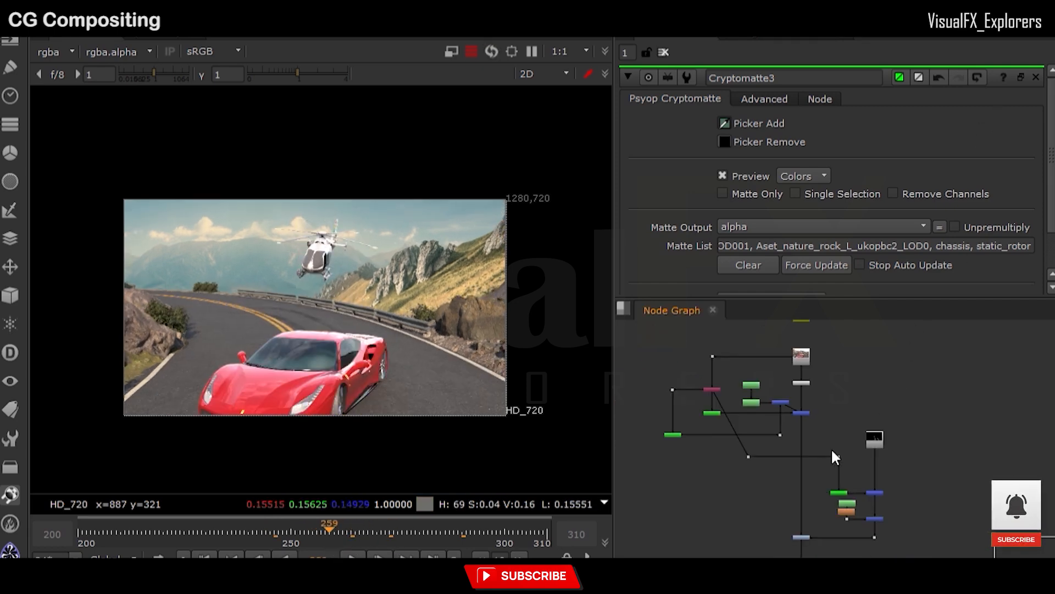
# View the smoke render on its own and play it through the shot
pyautogui.moveTo(946, 556); pyautogui.dragTo(877, 471, button='middle')
pyautogui.scroll(3, 530, 443)
pyautogui.scroll(1, 865, 448)
pyautogui.scroll(-3, 299, 370)
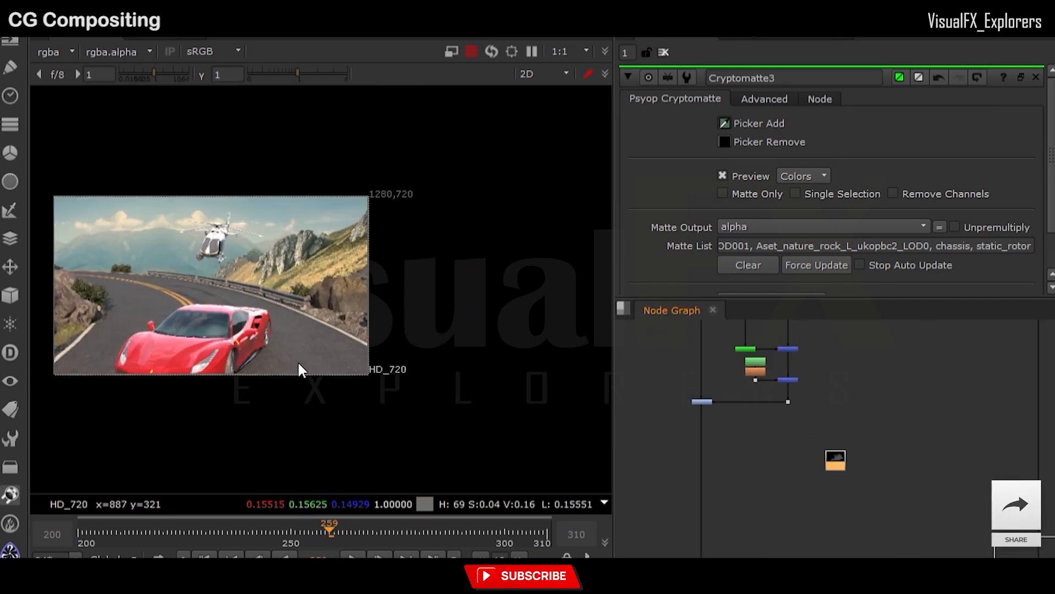
pyautogui.moveTo(299, 369); pyautogui.dragTo(379, 395, button='middle')
pyautogui.scroll(2, 365, 408)
pyautogui.moveTo(844, 468); pyautogui.dragTo(844, 446)
pyautogui.press('1')
pyautogui.moveTo(272, 532); pyautogui.dragTo(154, 532)
pyautogui.press('l')
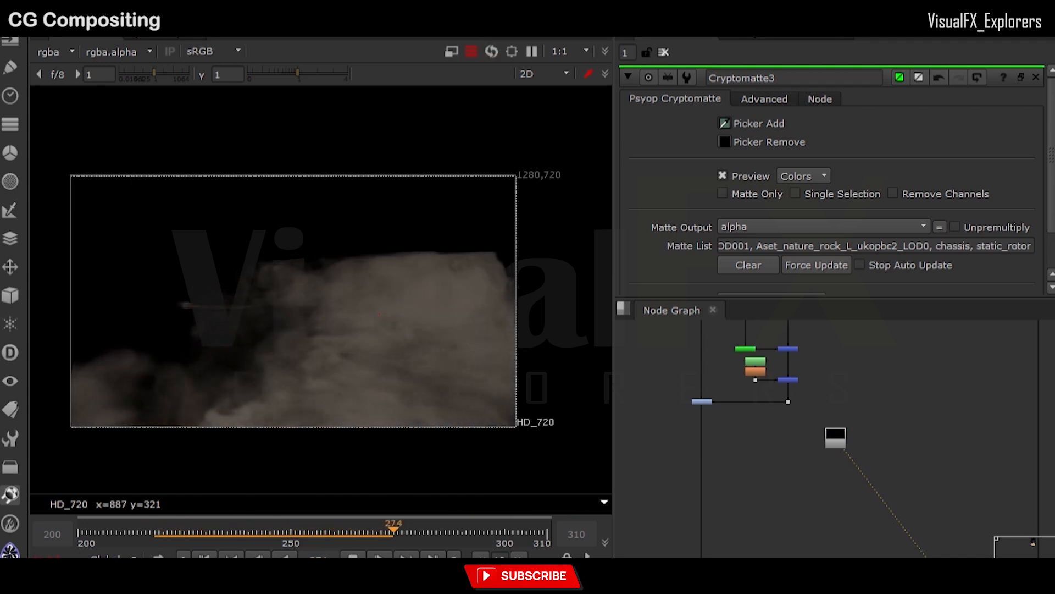
pyautogui.moveTo(167, 521); pyautogui.dragTo(398, 542)
pyautogui.press('l')
# Merge the smoke render over the main composite branch, below the tyre-mark Merge
pyautogui.scroll(2, 746, 431)
pyautogui.scroll(-1, 745, 432)
pyautogui.click(674, 461)
pyautogui.press('m')
pyautogui.moveTo(674, 462); pyautogui.dragTo(852, 438)
pyautogui.scroll(-2, 797, 442)
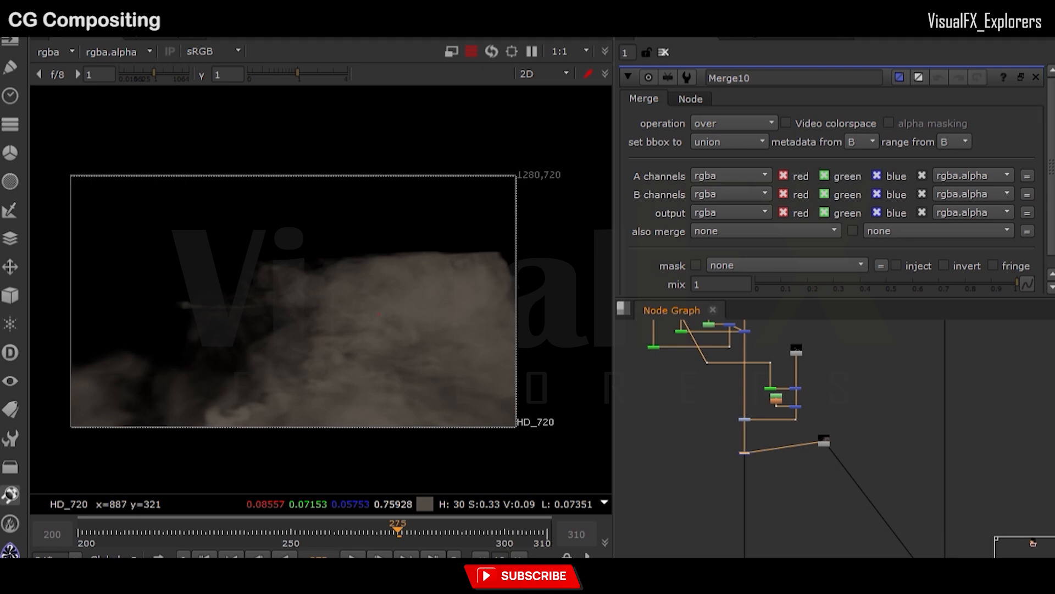
# Realign the smoke render with its Merge and add an elbow Dot to their connection
pyautogui.scroll(1, 800, 438)
pyautogui.moveTo(724, 457); pyautogui.dragTo(731, 502)
pyautogui.moveTo(831, 444); pyautogui.dragTo(814, 443)
pyautogui.moveTo(731, 503); pyautogui.dragTo(724, 503)
pyautogui.keyDown('ctrl'); pyautogui.moveTo(769, 473); pyautogui.dragTo(807, 499); pyautogui.keyUp('ctrl')
pyautogui.scroll(4, 835, 513)
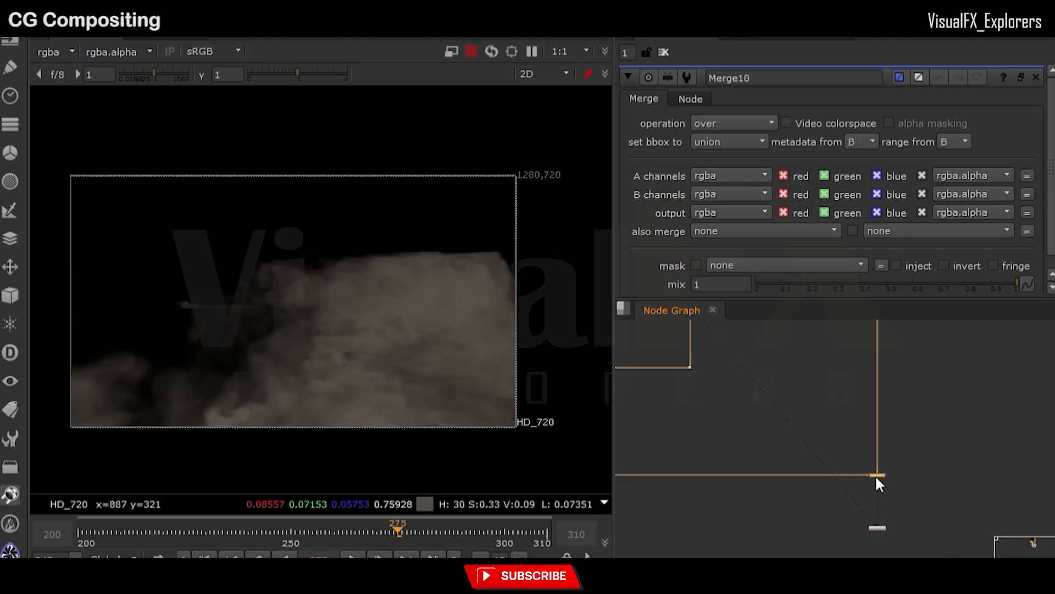
# Paste a copy of the stencil Merge below the smoke render, connect the car Cryptomatte as A, and check frame 262
pyautogui.moveTo(287, 524); pyautogui.dragTo(368, 524)
pyautogui.scroll(-3, 758, 438)
pyautogui.scroll(6, 725, 419)
pyautogui.moveTo(734, 324); pyautogui.dragTo(742, 396, button='middle')
pyautogui.scroll(3, 787, 387)
pyautogui.click(787, 387)
pyautogui.scroll(-2, 781, 442)
pyautogui.moveTo(780, 444); pyautogui.dragTo(757, 279, button='middle')
pyautogui.click(777, 457)
pyautogui.hotkey('ctrl', 'v')
pyautogui.moveTo(780, 456); pyautogui.dragTo(724, 344)
pyautogui.scroll(-2, 798, 448)
pyautogui.moveTo(737, 396); pyautogui.dragTo(736, 331, button='middle')
pyautogui.moveTo(429, 528); pyautogui.dragTo(342, 531)
pyautogui.scroll(-2, 668, 470)
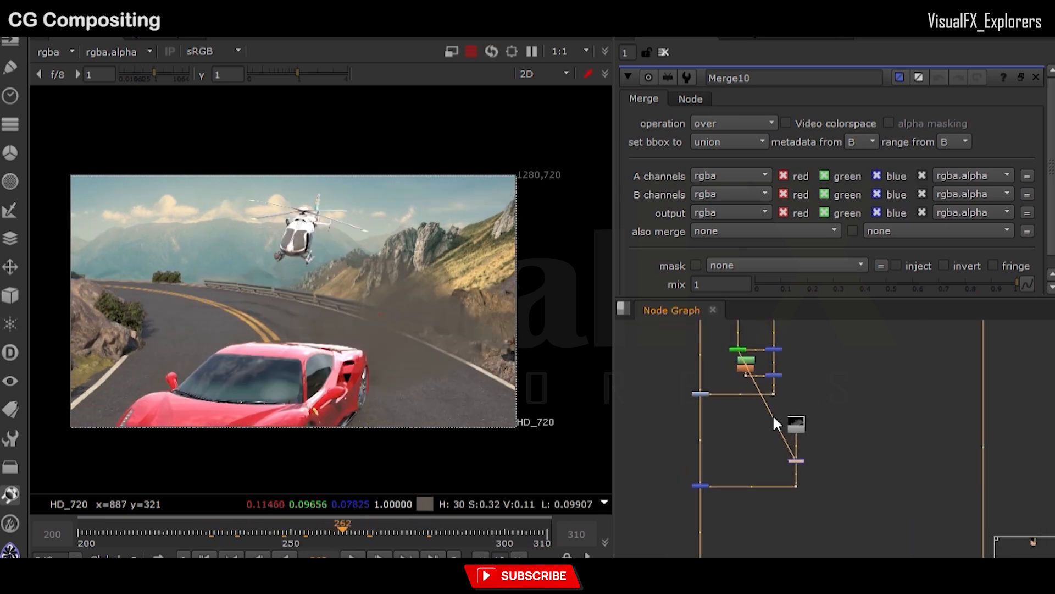
# Insert a Grade after the smoke stencil Merge with gain 2.948333, 3.753333, 4.548333, and check the smoke back to frame 200
pyautogui.scroll(2, 781, 470)
pyautogui.press('g')
pyautogui.moveTo(783, 477); pyautogui.dragTo(803, 471)
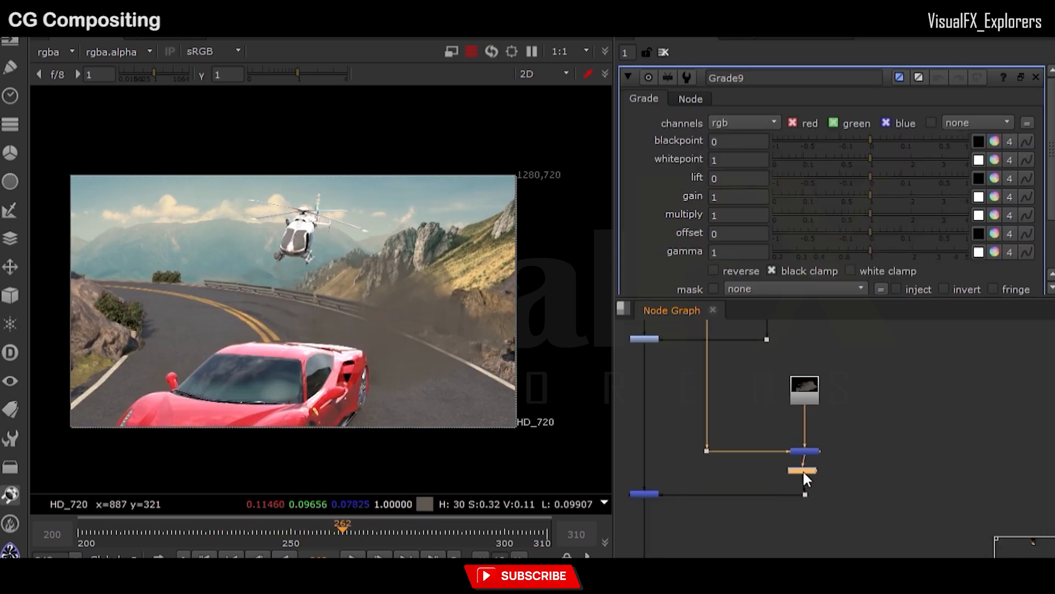
pyautogui.moveTo(995, 194); pyautogui.dragTo(925, 327)
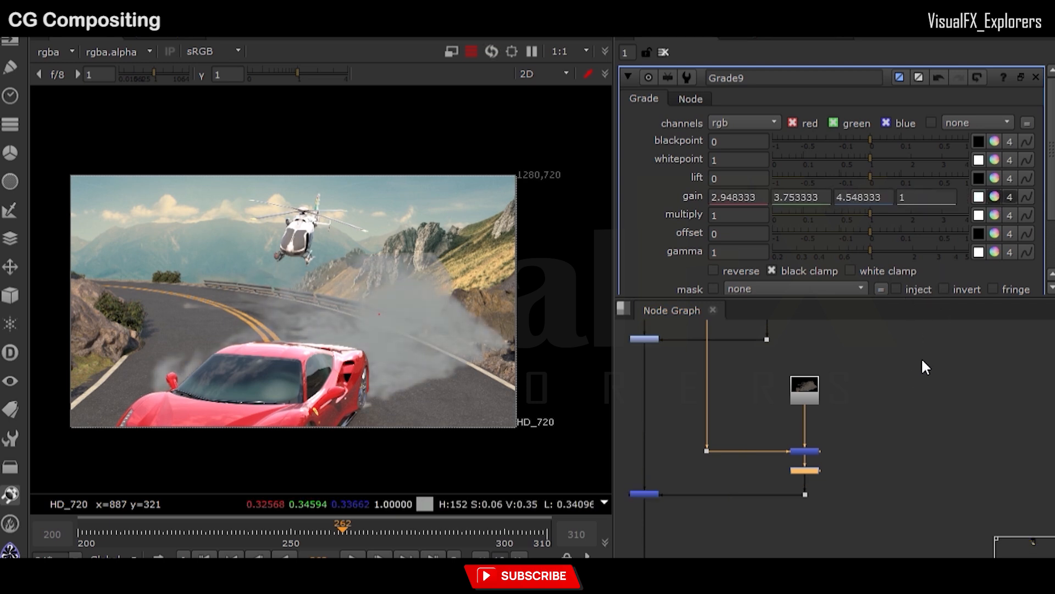
pyautogui.moveTo(308, 530); pyautogui.dragTo(75, 523)
pyautogui.scroll(-2, 771, 463)
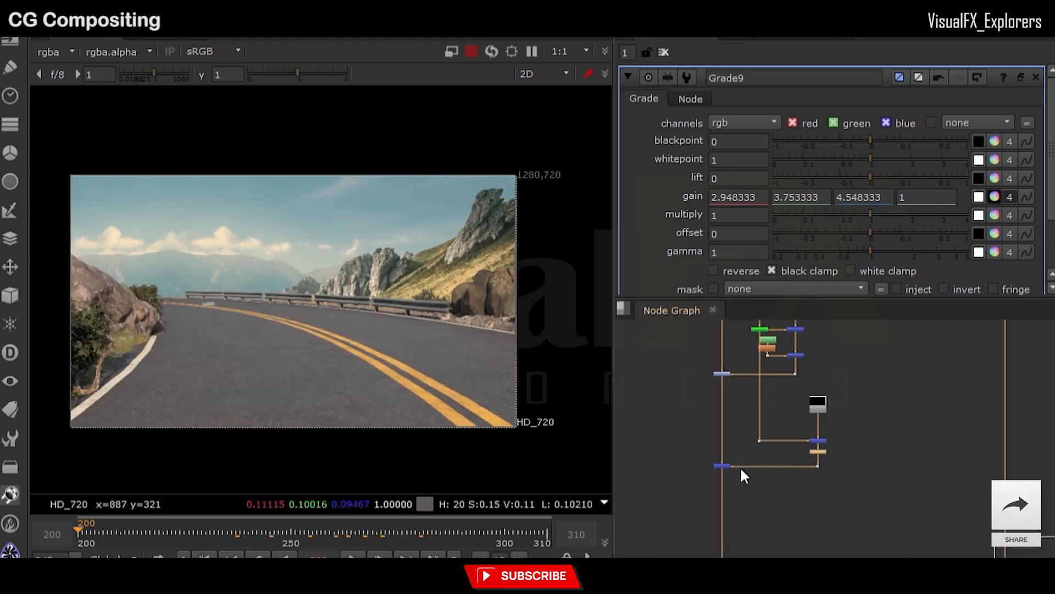
# Open the prepared Roto nodes beside the render passes and examine the shape in each one
pyautogui.scroll(-4, 724, 498)
pyautogui.scroll(4, 673, 358)
pyautogui.moveTo(674, 359); pyautogui.dragTo(677, 456, button='middle')
pyautogui.doubleClick(715, 449)
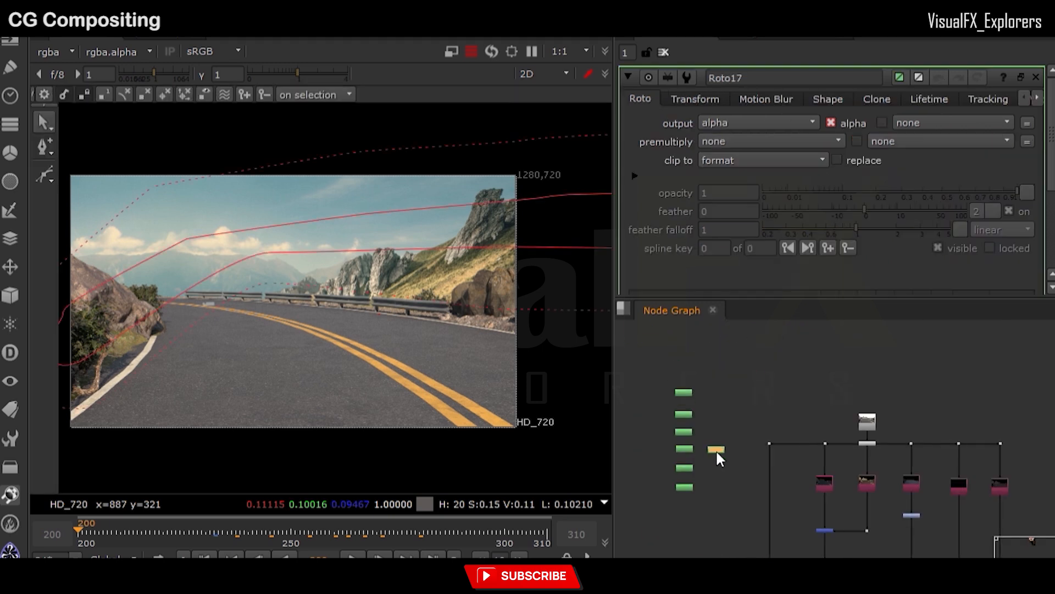
pyautogui.doubleClick(686, 391)
pyautogui.doubleClick(687, 430)
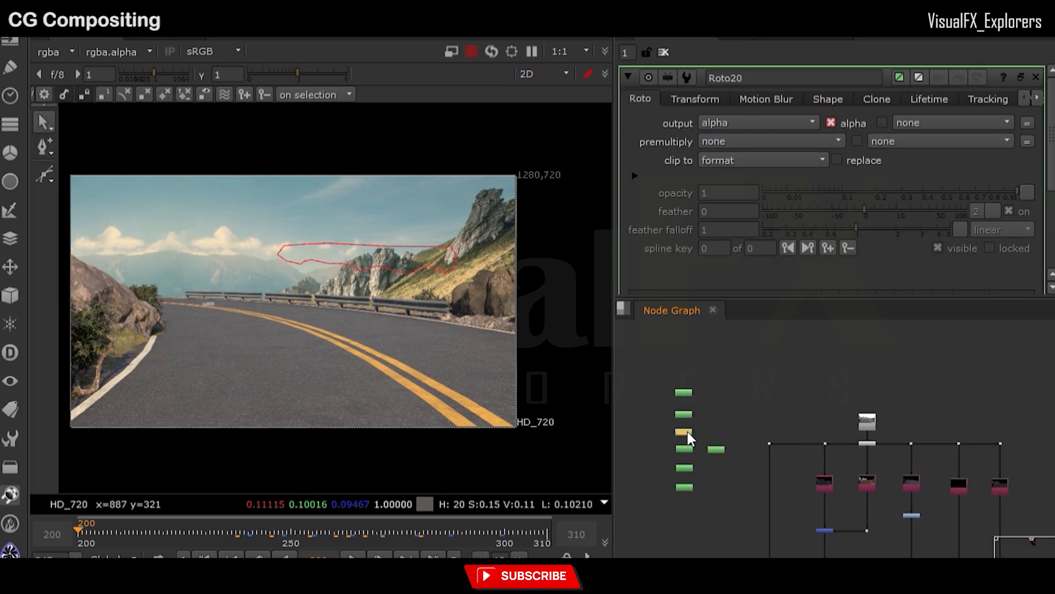
pyautogui.doubleClick(685, 468)
pyautogui.doubleClick(684, 486)
pyautogui.scroll(-4, 690, 459)
pyautogui.moveTo(735, 494); pyautogui.dragTo(701, 330, button='middle')
pyautogui.scroll(3, 710, 454)
# View the composite without its background, try the smoke Merge's mix at 0, and play the shot from frame 224
pyautogui.press('2')
pyautogui.moveTo(186, 533)
pyautogui.mouseDown()
pyautogui.moveTo(142, 533)
pyautogui.moveTo(180, 534)
pyautogui.mouseUp()
pyautogui.scroll(3, 176, 357)
pyautogui.scroll(3, 693, 439)
pyautogui.doubleClick(704, 457)
pyautogui.doubleClick(702, 284)
pyautogui.write('0')
pyautogui.press('Return')
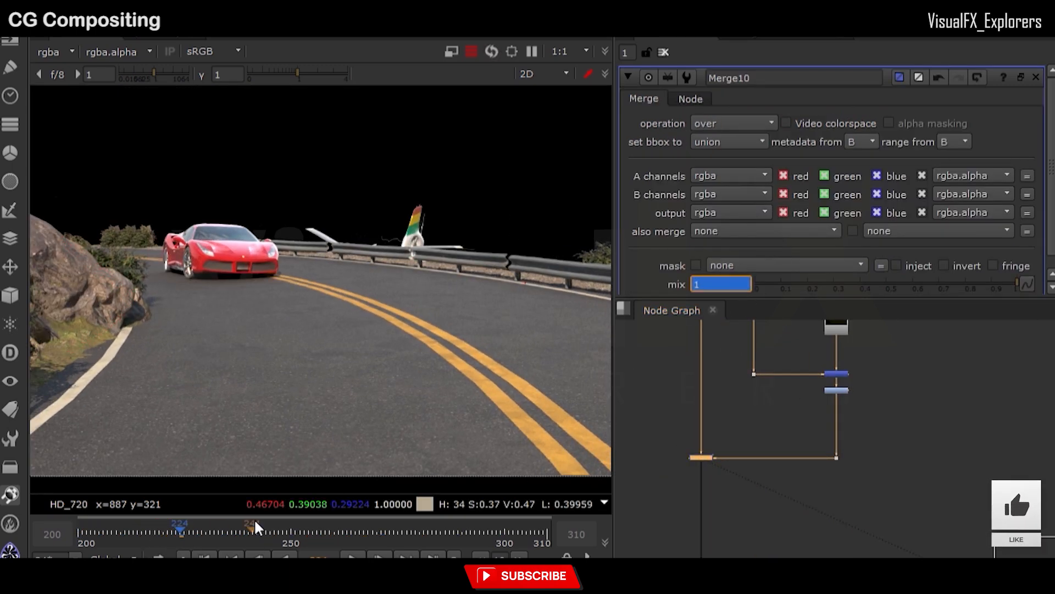
pyautogui.click(197, 532)
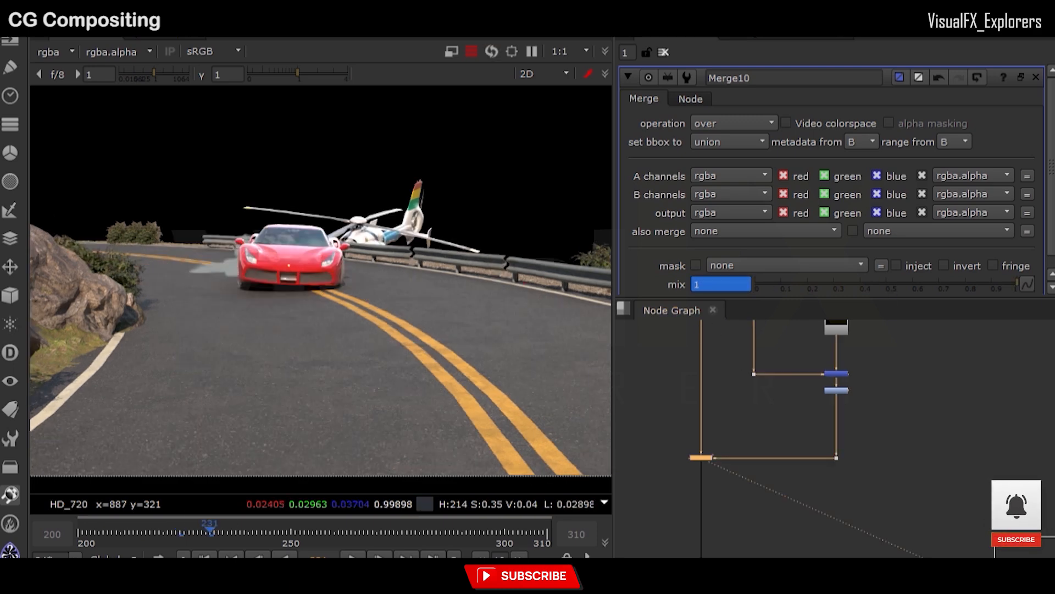
pyautogui.click(181, 533)
pyautogui.click(352, 556)
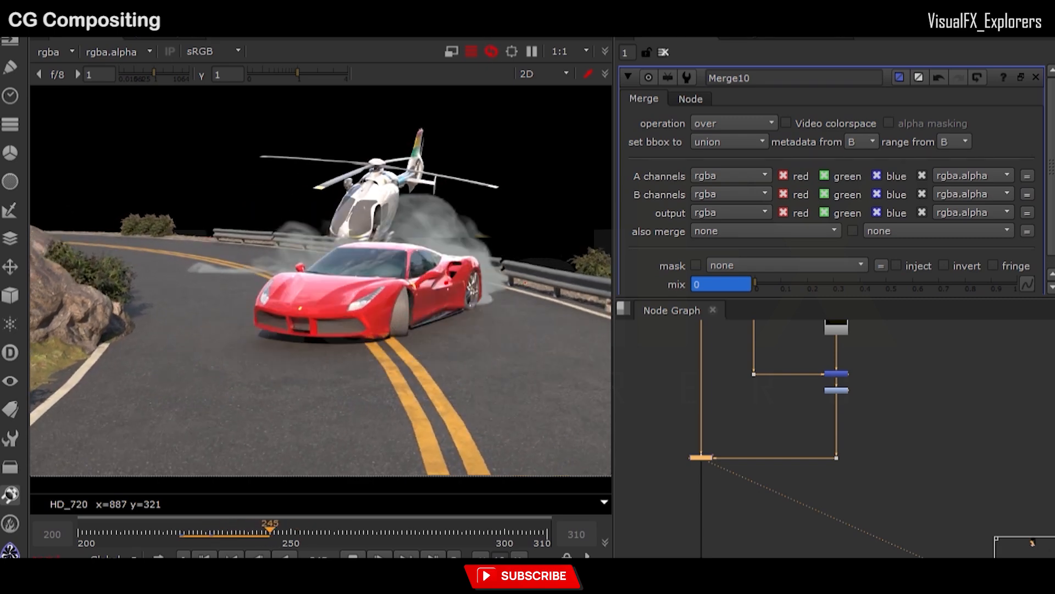
# Find the prepared Roto drawn behind the car's rear wheel, separate it from the others, and check it at frame 255
pyautogui.scroll(-3, 787, 424)
pyautogui.scroll(-3, 787, 425)
pyautogui.moveTo(787, 424); pyautogui.dragTo(780, 550, button='middle')
pyautogui.scroll(4, 727, 426)
pyautogui.doubleClick(726, 477)
pyautogui.doubleClick(700, 476)
pyautogui.doubleClick(698, 462)
pyautogui.doubleClick(701, 446)
pyautogui.moveTo(703, 448); pyautogui.dragTo(673, 539)
pyautogui.scroll(-1, 673, 538)
pyautogui.click(311, 536)
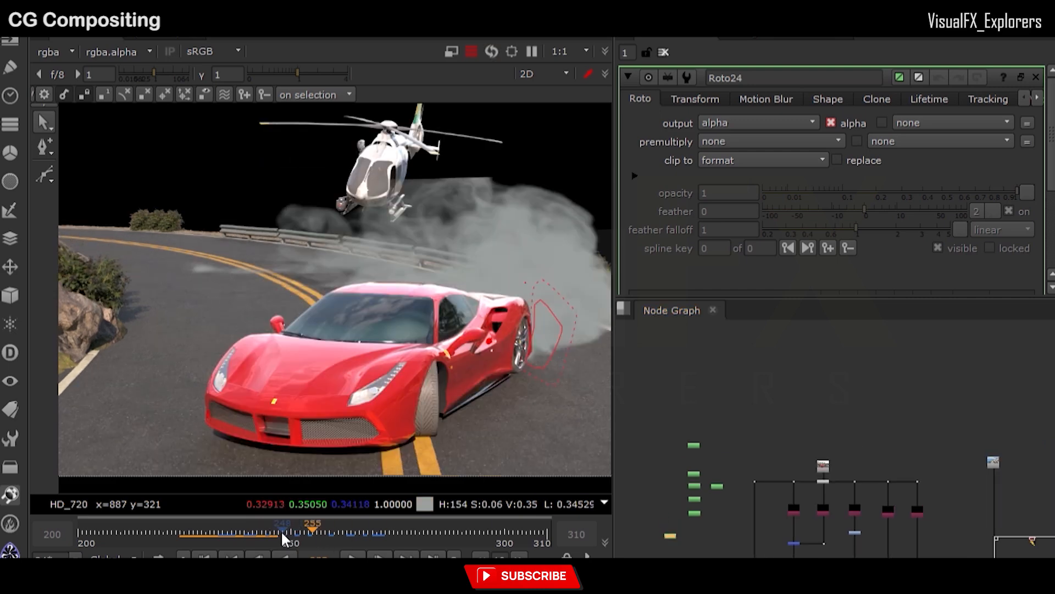
# Move the rear-wheel Roto beside the smoke Grade
pyautogui.scroll(-1, 753, 521)
pyautogui.moveTo(751, 516); pyautogui.dragTo(675, 409, button='middle')
pyautogui.scroll(4, 670, 385)
pyautogui.doubleClick(669, 373)
pyautogui.moveTo(669, 373)
pyautogui.mouseDown()
pyautogui.moveTo(661, 485)
pyautogui.moveTo(671, 361)
pyautogui.mouseUp()
pyautogui.scroll(1, 628, 417)
pyautogui.doubleClick(623, 425)
pyautogui.scroll(-3, 757, 444)
pyautogui.moveTo(624, 425); pyautogui.dragTo(822, 425)
pyautogui.scroll(4, 822, 425)
pyautogui.moveTo(822, 424); pyautogui.dragTo(815, 367, button='middle')
pyautogui.scroll(-2, 815, 367)
pyautogui.scroll(5, 789, 452)
pyautogui.moveTo(815, 367); pyautogui.dragTo(835, 463)
pyautogui.scroll(1, 748, 463)
# Insert a Merge below the smoke Grade with the rear-wheel Roto as its A input
pyautogui.click(756, 461)
pyautogui.press('m')
pyautogui.scroll(2, 791, 463)
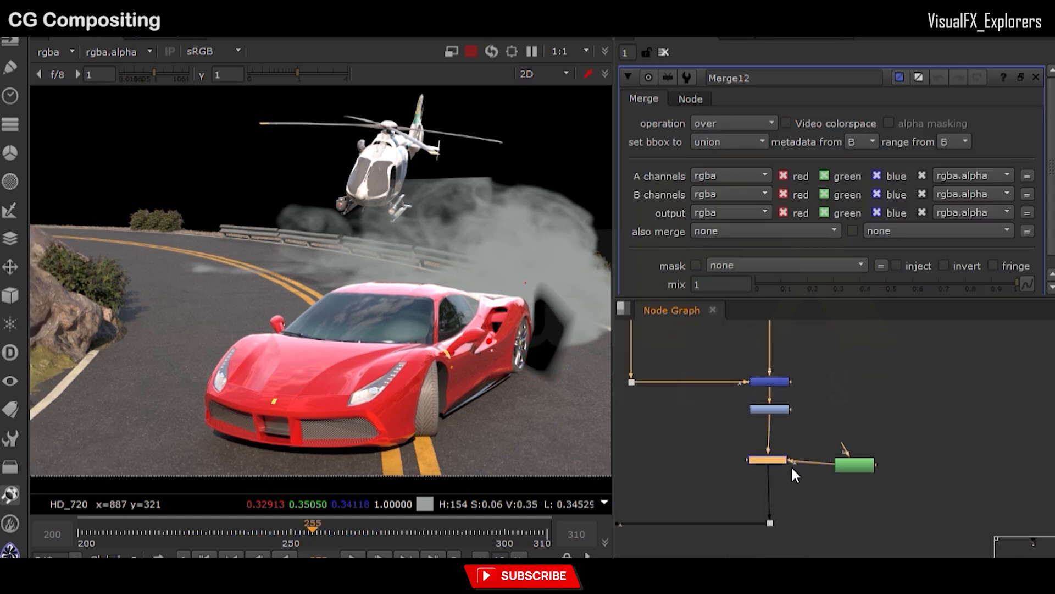
# Try the mask operation on the new Merge to limit the smoke to the rear-wheel Roto
pyautogui.click(728, 124)
pyautogui.click(730, 226)
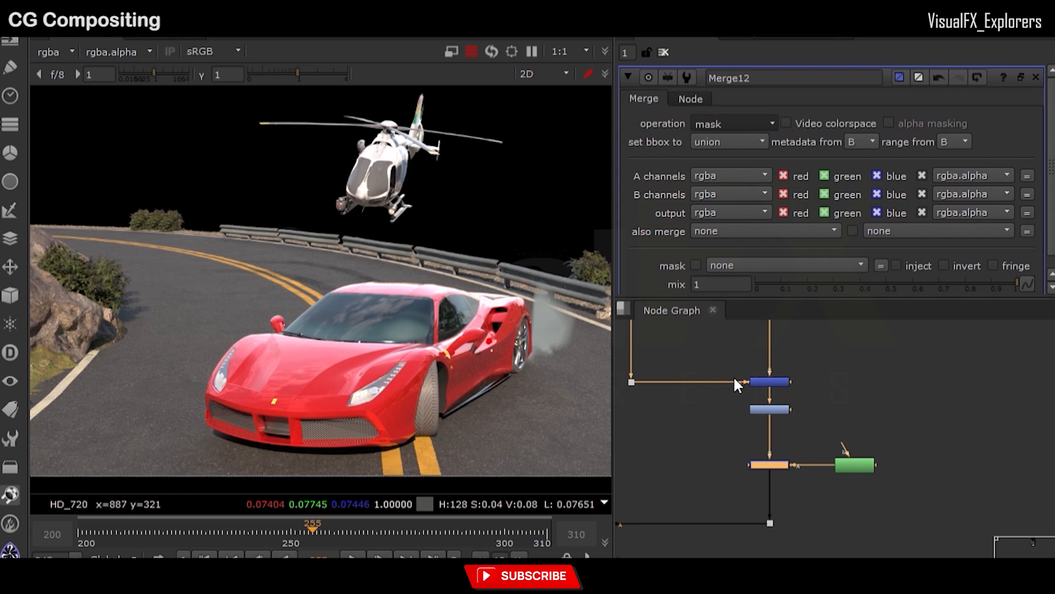
pyautogui.hotkey('ctrl', 'z')
pyautogui.hotkey('ctrl', 'z')
pyautogui.hotkey('ctrl', 'z')
pyautogui.hotkey('ctrl', 'z')
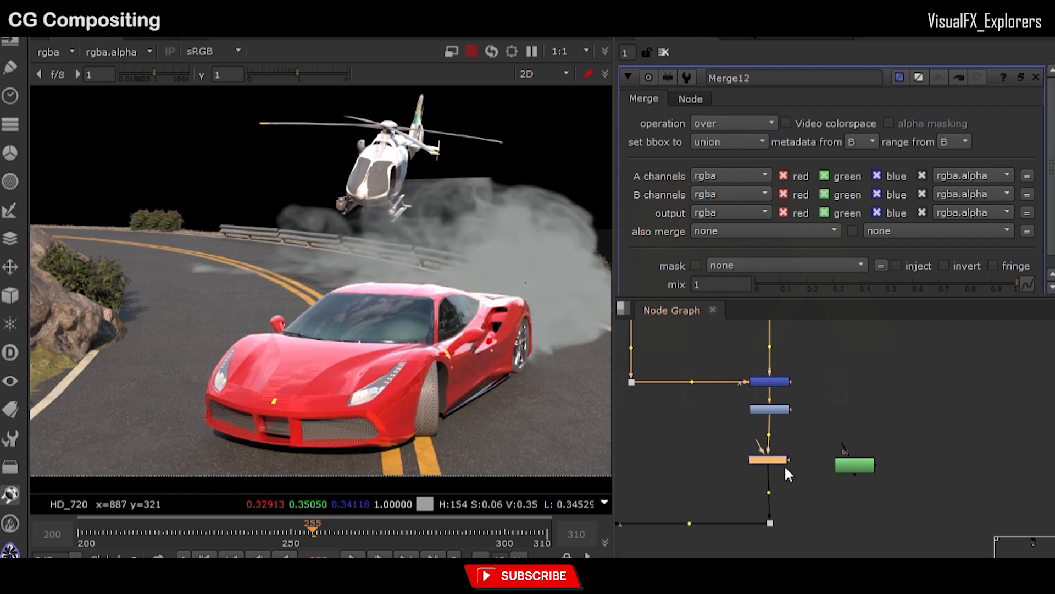
# Detach the new Merge from the smoke pipe and rearrange it with the rear-wheel Roto beside the smoke Grade
pyautogui.moveTo(772, 462); pyautogui.dragTo(859, 432, button='middle')
pyautogui.scroll(-3, 859, 433)
pyautogui.click(710, 471)
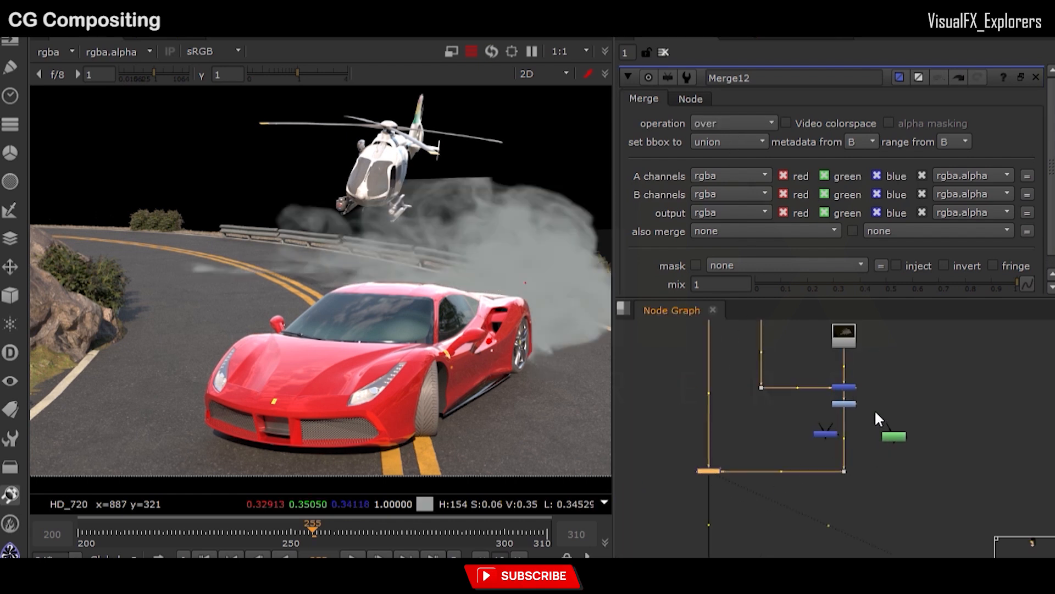
pyautogui.moveTo(822, 434); pyautogui.dragTo(874, 445)
pyautogui.moveTo(896, 436); pyautogui.dragTo(847, 345)
pyautogui.scroll(3, 887, 441)
pyautogui.scroll(-3, 910, 433)
pyautogui.moveTo(846, 429); pyautogui.dragTo(959, 444)
# Add a Merge set to mask between the smoke Grade and the Roto, and merge its result back into the smoke branch
pyautogui.click(856, 434)
pyautogui.press('m')
pyautogui.scroll(3, 876, 440)
pyautogui.click(877, 439)
pyautogui.click(730, 127)
pyautogui.click(757, 303)
pyautogui.moveTo(864, 493); pyautogui.dragTo(809, 490)
# Compare the smoke with the added Merge off and on, and examine it behind the rear wheel around frame 261
pyautogui.press('d')
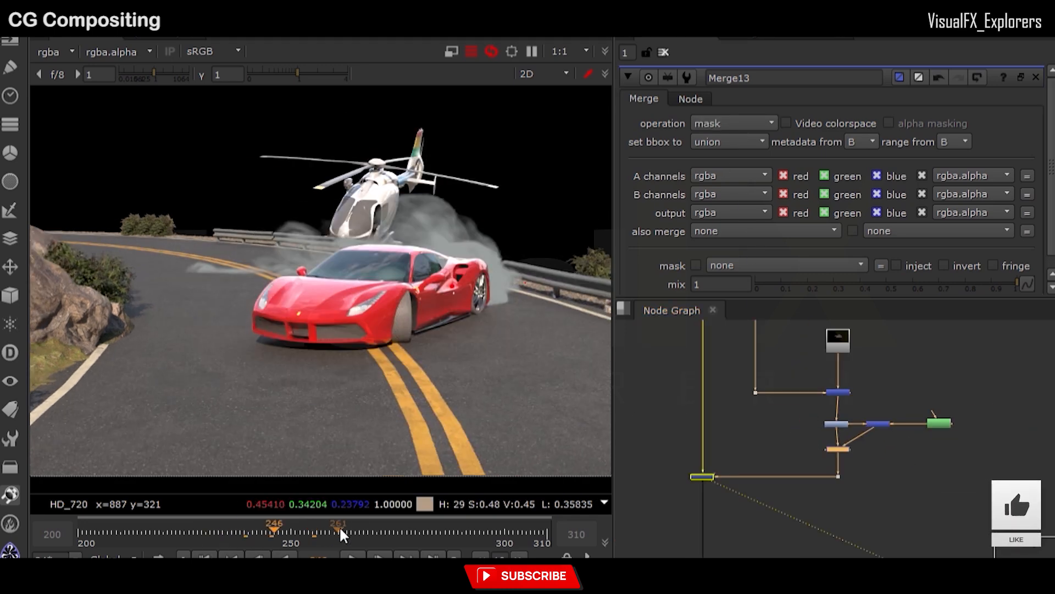
pyautogui.click(339, 530)
pyautogui.scroll(3, 813, 458)
pyautogui.scroll(6, 503, 406)
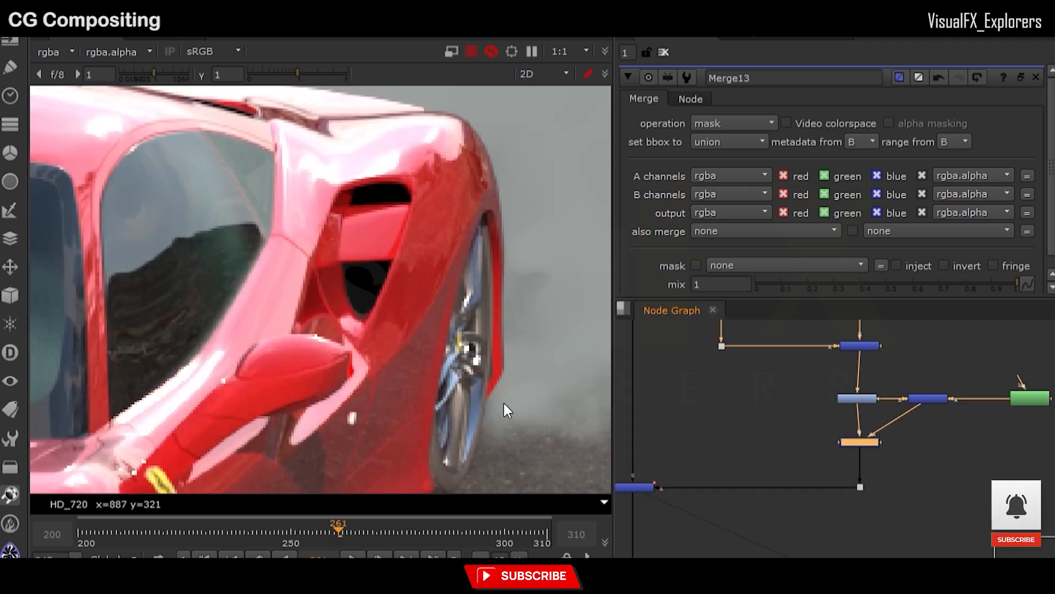
pyautogui.scroll(-6, 504, 403)
pyautogui.click(395, 530)
pyautogui.click(451, 529)
pyautogui.scroll(-4, 451, 374)
pyautogui.moveTo(471, 410); pyautogui.dragTo(408, 361, button='middle')
# Check the smoke in the composite at frames 299 and 248
pyautogui.click(501, 528)
pyautogui.scroll(-5, 781, 393)
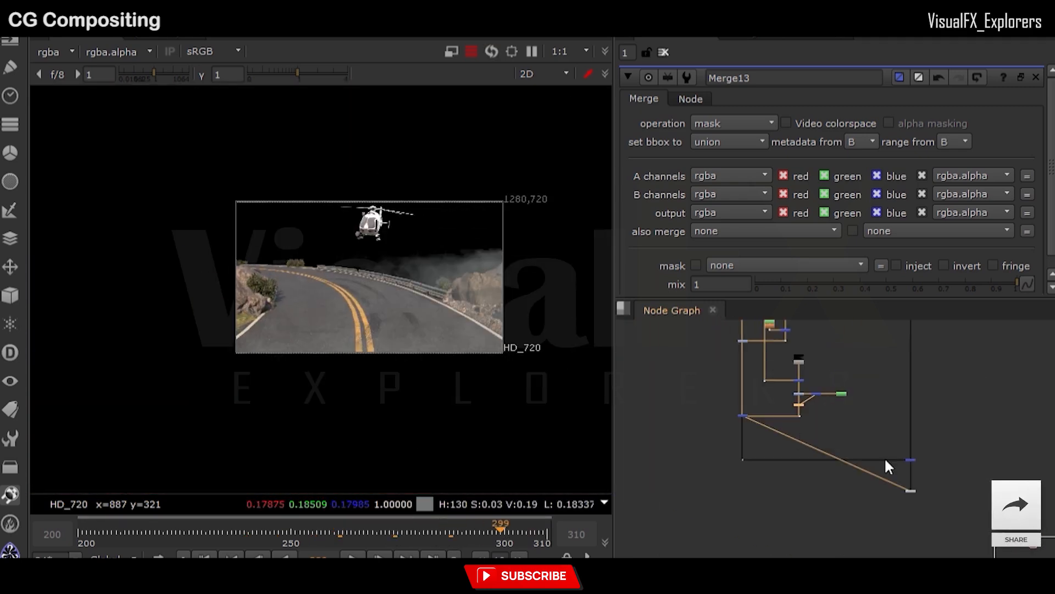
pyautogui.click(344, 527)
pyautogui.click(281, 529)
pyautogui.scroll(3, 739, 451)
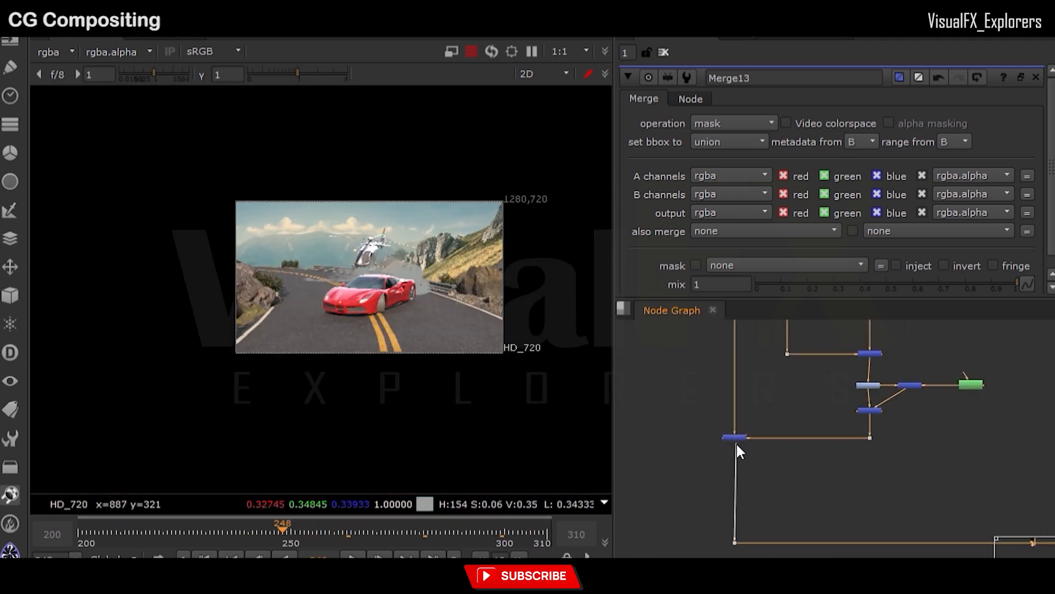
# Adjust the mix of the Merge that adds the smoke to the main pipe, checking it at several frames
pyautogui.doubleClick(736, 438)
pyautogui.click(210, 529)
pyautogui.click(903, 284)
pyautogui.click(431, 529)
pyautogui.click(312, 529)
pyautogui.moveTo(923, 284); pyautogui.dragTo(975, 284)
pyautogui.click(418, 529)
pyautogui.click(473, 530)
pyautogui.click(337, 529)
pyautogui.click(301, 529)
pyautogui.scroll(3, 433, 275)
pyautogui.scroll(-4, 824, 437)
pyautogui.click(448, 534)
pyautogui.click(321, 530)
pyautogui.scroll(-3, 893, 445)
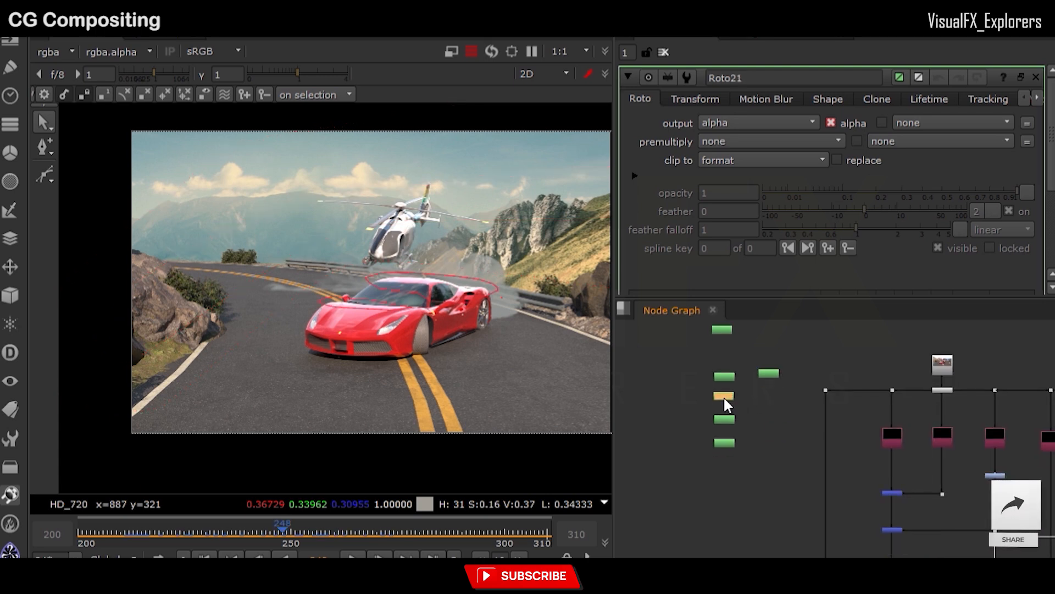
# Bring one of the spare Roto nodes down beside the main pipe, just below the smoke Merge
pyautogui.moveTo(724, 404); pyautogui.dragTo(752, 446)
pyautogui.moveTo(672, 458); pyautogui.dragTo(878, 513)
pyautogui.moveTo(881, 476); pyautogui.dragTo(882, 525)
pyautogui.scroll(6, 716, 433)
# Add a Grade below the smoke Merge, masked by the Roto, with gain red 1.275, green 1 and blue 0.725
pyautogui.click(682, 479)
pyautogui.press('g')
pyautogui.moveTo(683, 481); pyautogui.dragTo(853, 476)
pyautogui.moveTo(695, 484); pyautogui.dragTo(702, 480)
pyautogui.moveTo(916, 392); pyautogui.dragTo(915, 388)
pyautogui.click(842, 195)
pyautogui.moveTo(847, 475); pyautogui.dragTo(869, 481)
pyautogui.moveTo(719, 482); pyautogui.dragTo(720, 521)
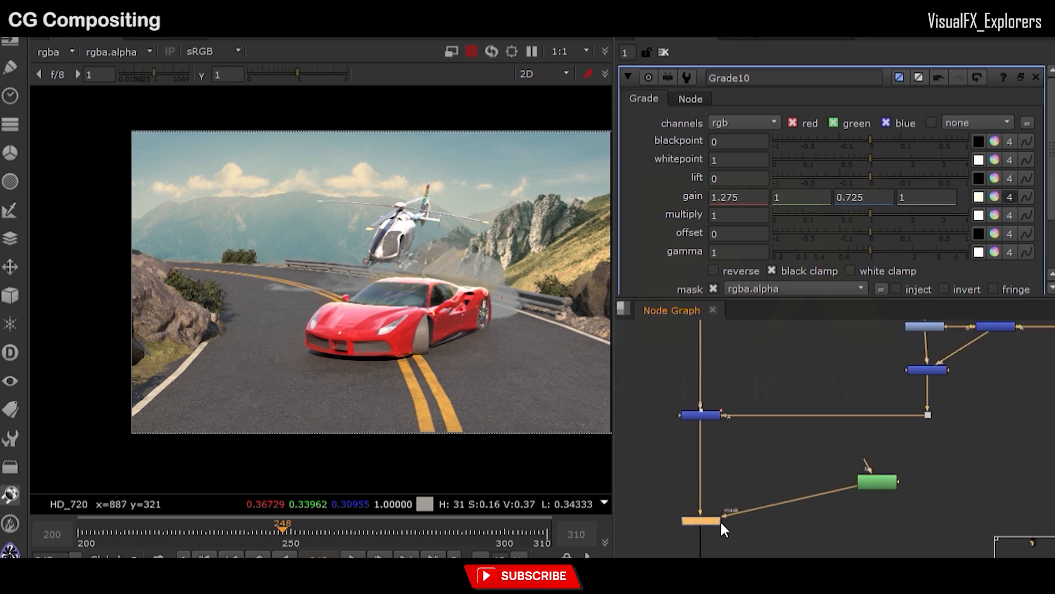
pyautogui.moveTo(876, 482); pyautogui.dragTo(872, 520)
# Add a Keyer on a branch beside the main pipe and view its alpha
pyautogui.scroll(-4, 851, 495)
pyautogui.click(744, 490)
pyautogui.press('k')
pyautogui.scroll(-3, 759, 493)
pyautogui.scroll(5, 755, 493)
pyautogui.moveTo(753, 490); pyautogui.dragTo(757, 352)
pyautogui.scroll(-4, 757, 357)
pyautogui.moveTo(775, 494); pyautogui.dragTo(743, 401, button='middle')
pyautogui.press('1')
pyautogui.press('a')
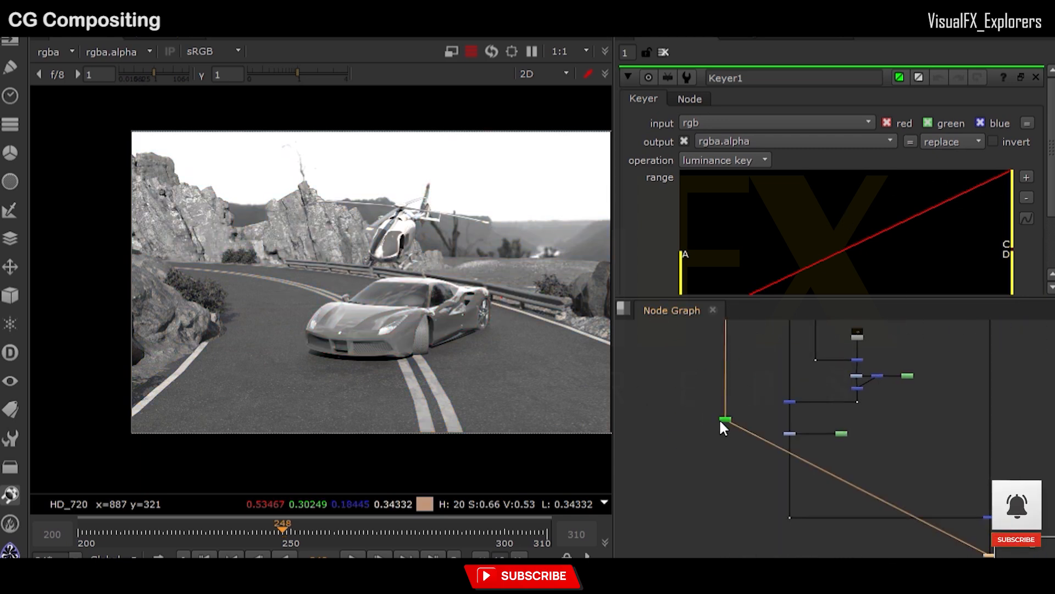
# Set the Keyer to green keyer and tighten its range, raising the A handle and lowering B to .60
pyautogui.click(724, 160)
pyautogui.click(727, 86)
pyautogui.moveTo(682, 270); pyautogui.dragTo(776, 270)
pyautogui.moveTo(965, 226); pyautogui.dragTo(937, 182)
pyautogui.moveTo(778, 268); pyautogui.dragTo(824, 269)
# Place the Keyer beside the Grade, connect it as the Grade's mask instead of the Roto, and view the composite
pyautogui.scroll(-2, 783, 428)
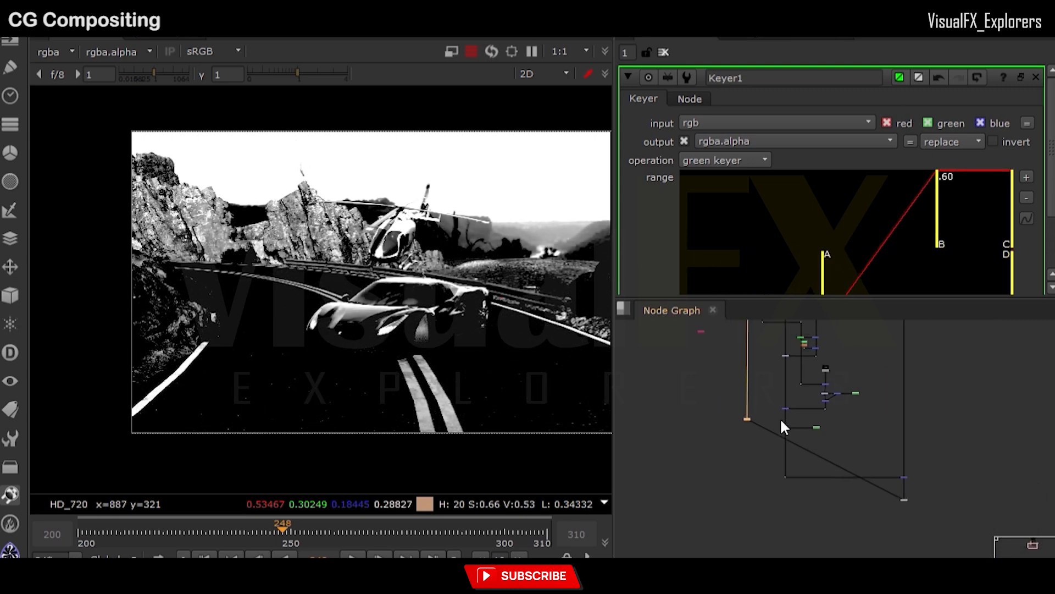
pyautogui.scroll(3, 748, 417)
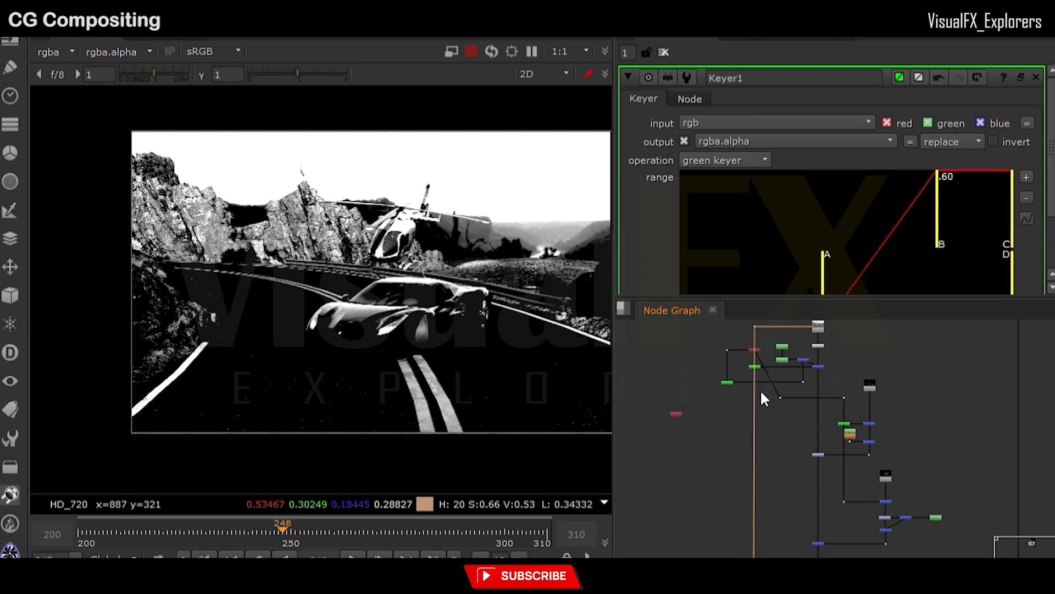
pyautogui.moveTo(757, 373); pyautogui.dragTo(790, 381)
pyautogui.moveTo(768, 551); pyautogui.dragTo(726, 415, button='middle')
pyautogui.scroll(2, 790, 488)
pyautogui.moveTo(808, 471); pyautogui.dragTo(671, 447)
pyautogui.click(779, 473)
pyautogui.press('1')
pyautogui.scroll(-3, 789, 482)
pyautogui.moveTo(914, 550); pyautogui.dragTo(857, 470, button='middle')
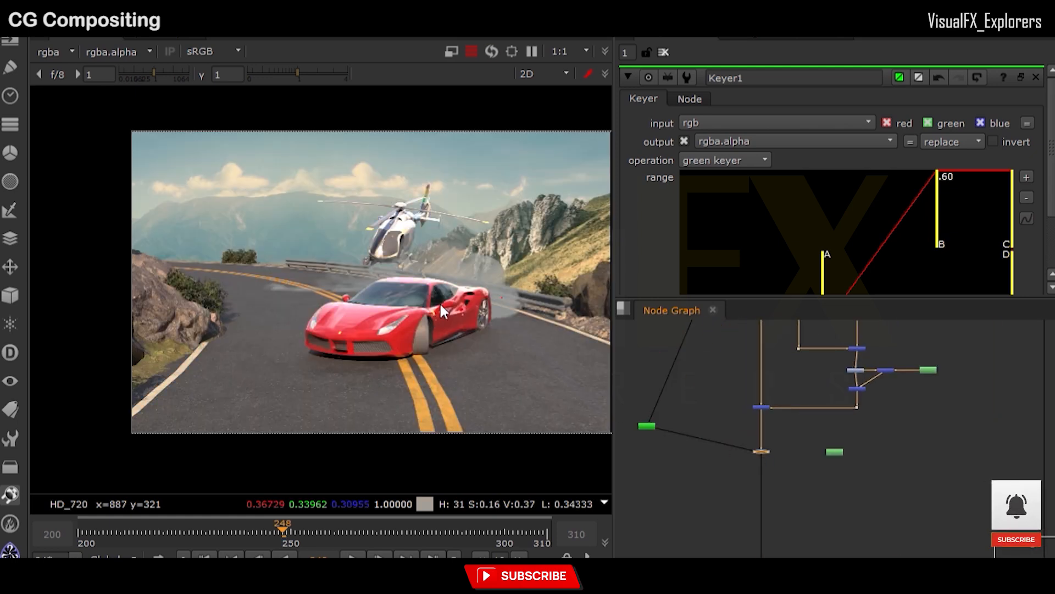
# Set the keyed Grade's multiply to 0.76 and gain to red 1.225, green 1, blue 0.775, checking the composite
pyautogui.scroll(3, 441, 305)
pyautogui.press('d')
pyautogui.doubleClick(761, 451)
pyautogui.moveTo(871, 215)
pyautogui.mouseDown()
pyautogui.moveTo(889, 215)
pyautogui.moveTo(836, 214)
pyautogui.moveTo(860, 220)
pyautogui.mouseUp()
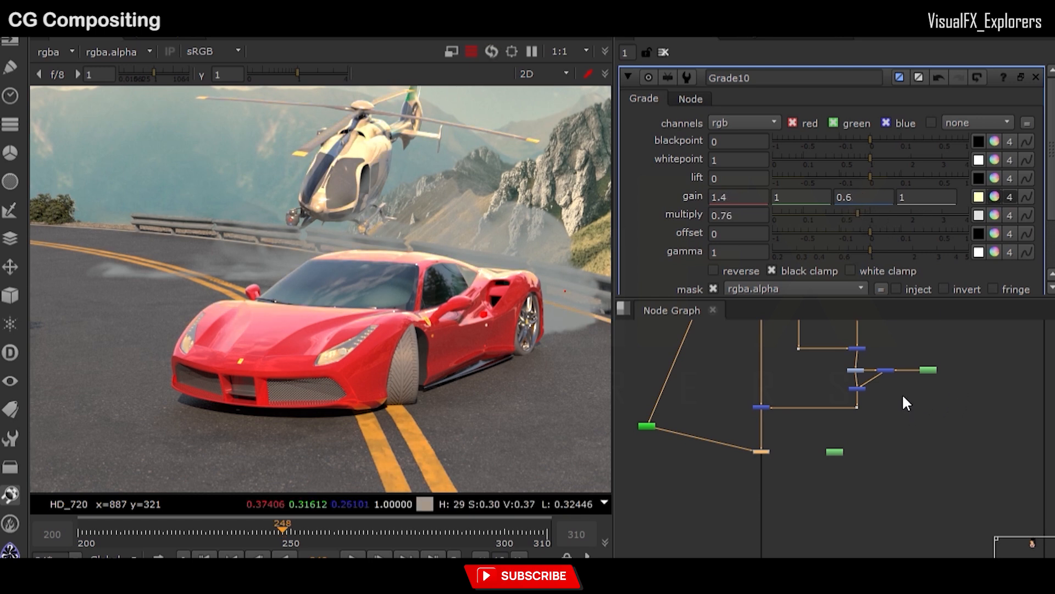
pyautogui.press('f')
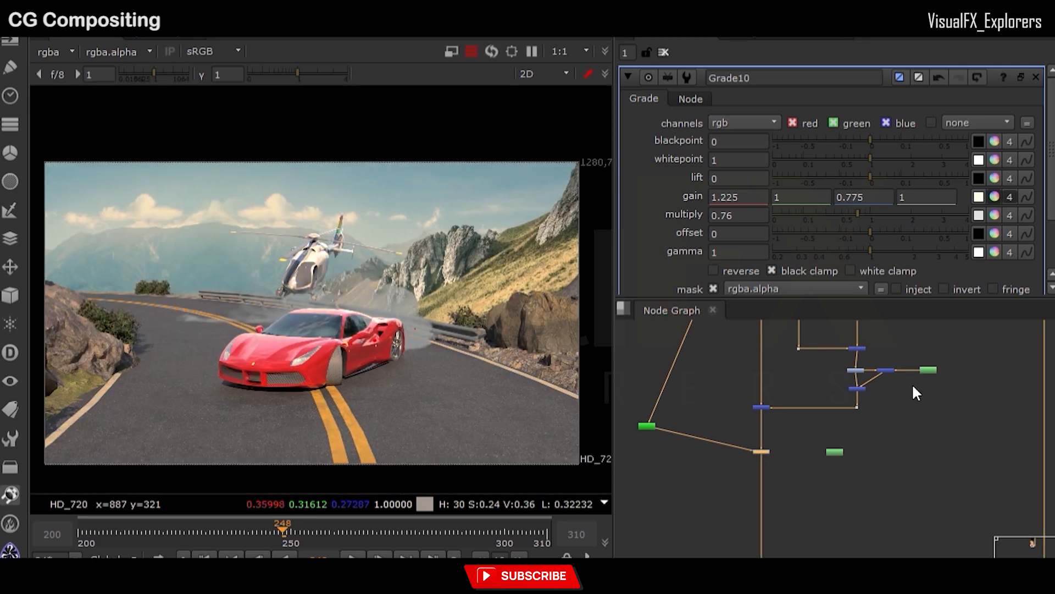
pyautogui.moveTo(356, 531); pyautogui.dragTo(277, 541)
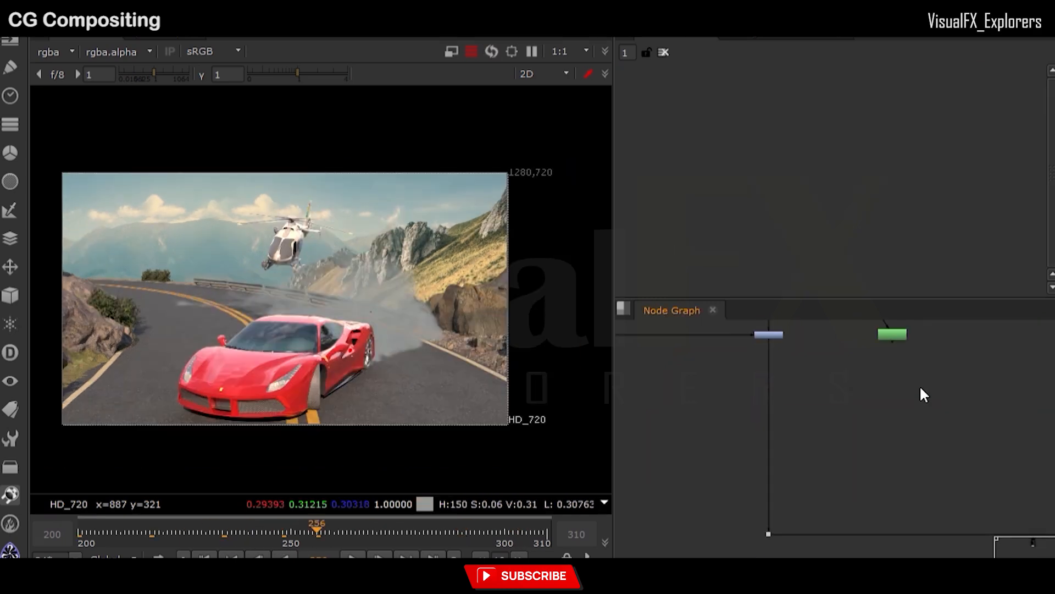
# Line up the Keyer with its Grade and space out the nodes along the main pipe below the smoke Merge
pyautogui.scroll(-2, 275, 371)
pyautogui.moveTo(274, 370); pyautogui.dragTo(429, 389, button='middle')
pyautogui.scroll(3, 280, 334)
pyautogui.scroll(-1, 280, 334)
pyautogui.scroll(-3, 831, 413)
pyautogui.moveTo(786, 442); pyautogui.dragTo(734, 416, button='middle')
pyautogui.moveTo(723, 408); pyautogui.dragTo(961, 516)
pyautogui.moveTo(921, 430); pyautogui.dragTo(922, 500)
pyautogui.scroll(4, 765, 368)
pyautogui.scroll(-3, 764, 368)
pyautogui.moveTo(657, 353); pyautogui.dragTo(670, 418, button='middle')
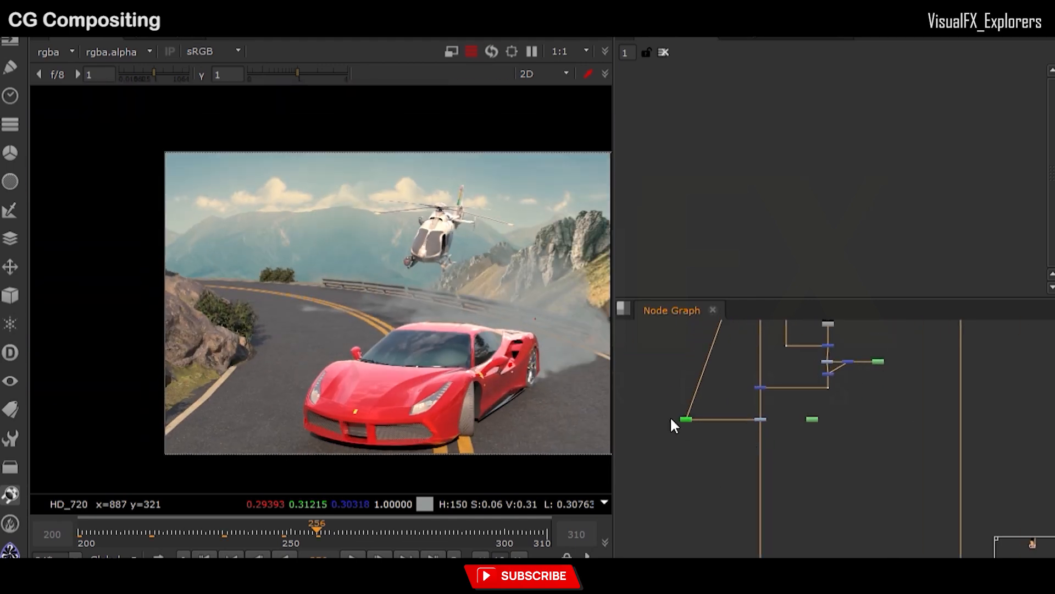
pyautogui.moveTo(764, 422); pyautogui.dragTo(764, 467)
# Insert an Unpremult before the keyed Grade and a Premult after it in the main pipe
pyautogui.scroll(3, 763, 459)
pyautogui.click(785, 425)
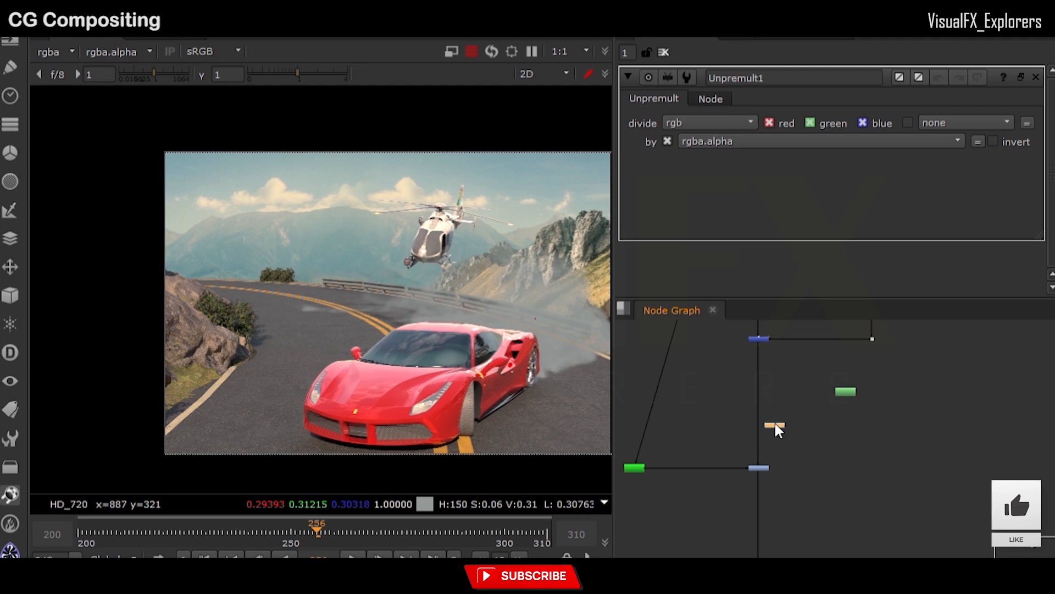
pyautogui.moveTo(775, 424); pyautogui.dragTo(759, 410)
pyautogui.click(806, 504)
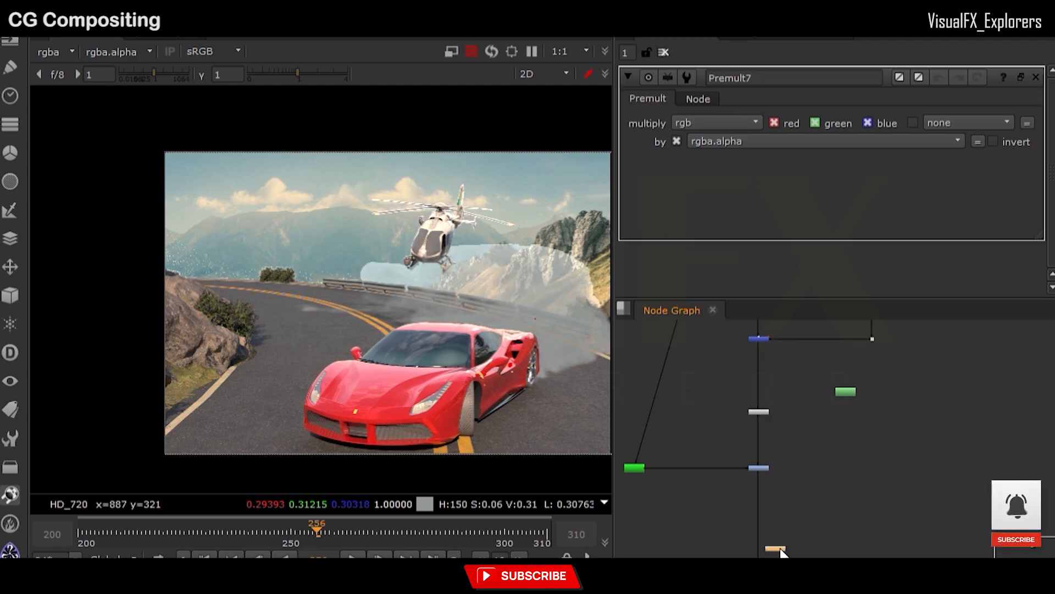
pyautogui.moveTo(781, 550); pyautogui.dragTo(762, 557)
# Add a Grade before the Premult with lift red 0.055, green 0.08, blue 0.07 and alpha 0.055
pyautogui.press('g')
pyautogui.moveTo(738, 507); pyautogui.dragTo(762, 516)
pyautogui.moveTo(871, 176); pyautogui.dragTo(893, 176)
pyautogui.scroll(3, 323, 279)
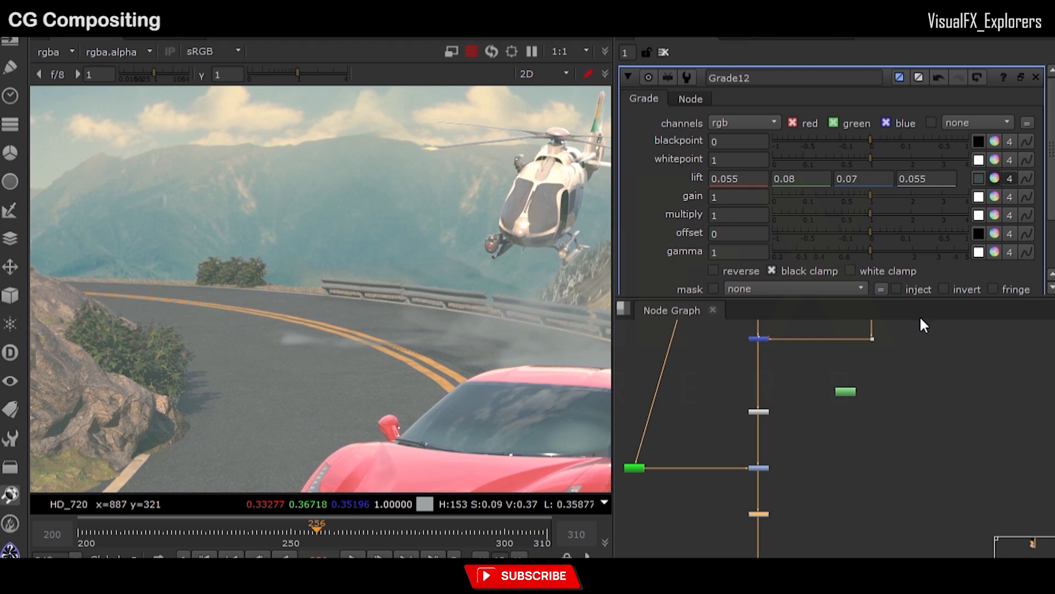
# Mask the lifted Grade with a new Roto shape around the distant road and mountains behind the car
pyautogui.doubleClick(845, 392)
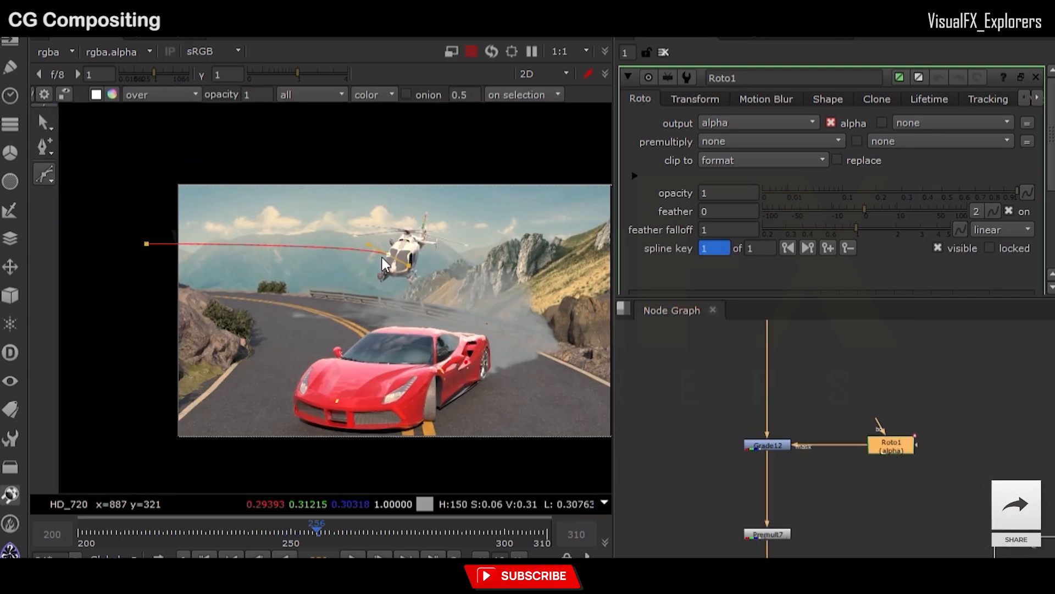
pyautogui.click(358, 343)
pyautogui.click(182, 338)
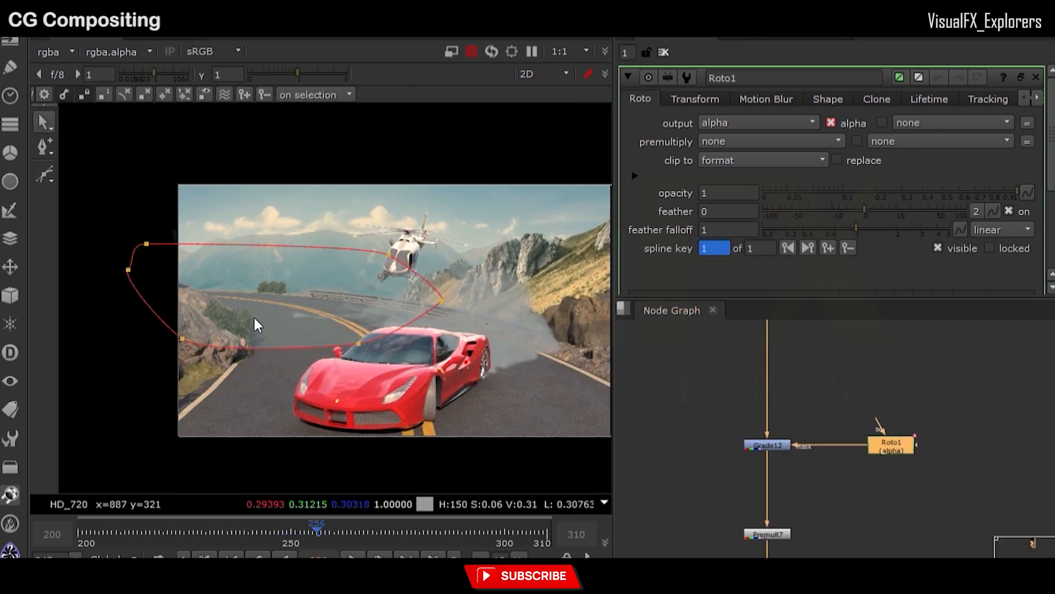
pyautogui.moveTo(254, 319); pyautogui.dragTo(188, 246, button='middle')
pyautogui.moveTo(293, 271); pyautogui.dragTo(375, 253)
# Pull out a wide feather around the Roto shape, extending it down over the rocks and road
pyautogui.scroll(-3, 337, 238)
pyautogui.moveTo(204, 253); pyautogui.dragTo(196, 229)
pyautogui.moveTo(126, 149); pyautogui.dragTo(408, 258)
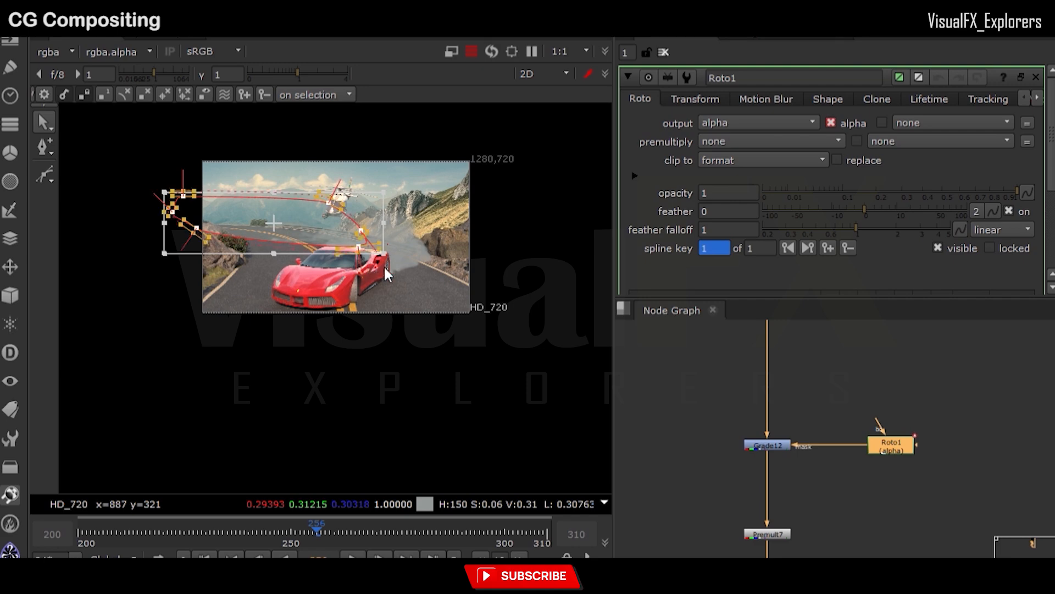
pyautogui.click(379, 252)
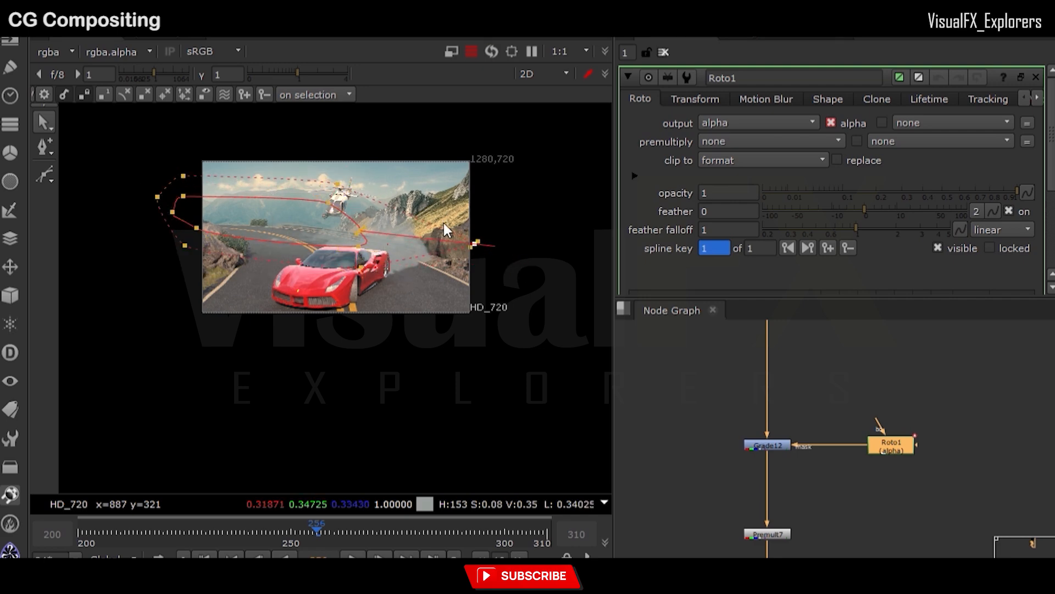
pyautogui.scroll(3, 273, 249)
pyautogui.moveTo(290, 272); pyautogui.dragTo(387, 229, button='middle')
pyautogui.moveTo(192, 199); pyautogui.dragTo(200, 253)
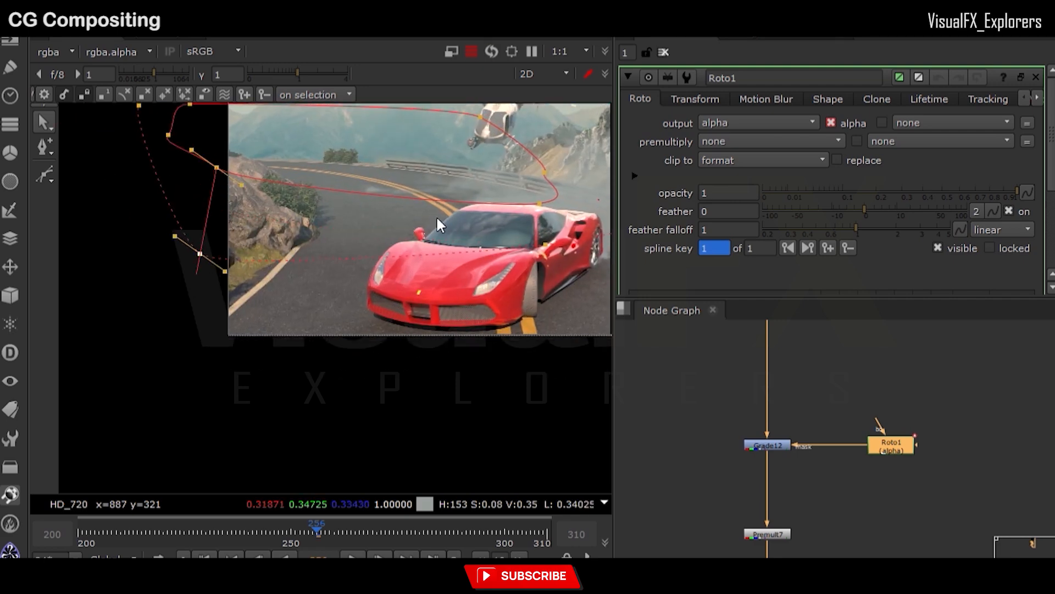
# Refine the feather points around the Roto shape and close its properties to examine the haze
pyautogui.scroll(-3, 446, 360)
pyautogui.moveTo(226, 173); pyautogui.dragTo(516, 316)
pyautogui.moveTo(435, 280); pyautogui.dragTo(435, 275)
pyautogui.scroll(2, 394, 343)
pyautogui.moveTo(395, 343); pyautogui.dragTo(237, 413, button='middle')
pyautogui.moveTo(316, 303); pyautogui.dragTo(311, 296)
pyautogui.click(664, 53)
pyautogui.scroll(3, 253, 314)
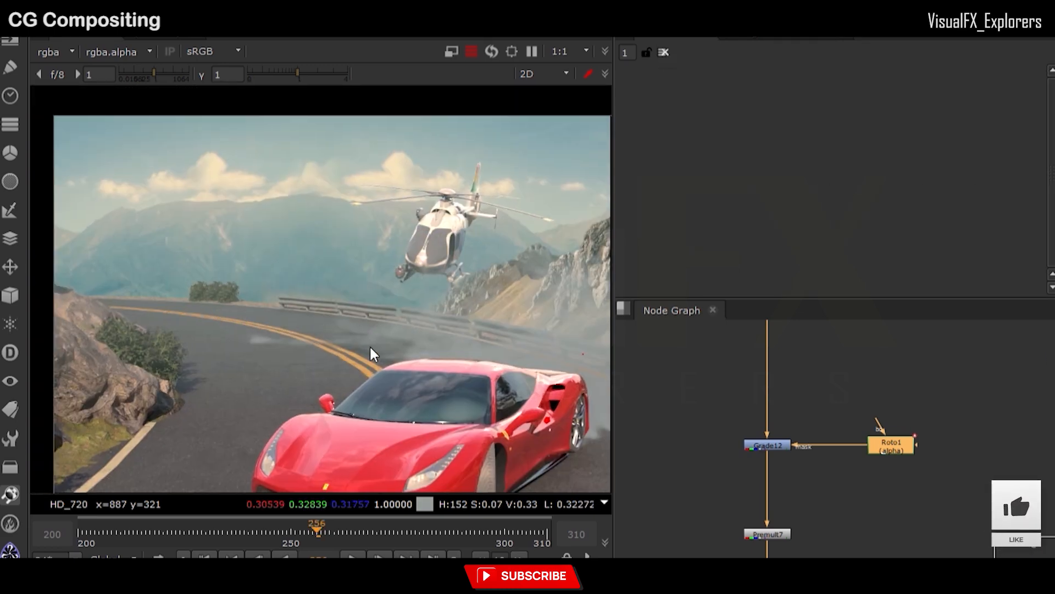
# Set the haze Grade's multiply to 0.94 and blackpoint to -0.014, and check the start of the shot
pyautogui.click(768, 445)
pyautogui.doubleClick(769, 445)
pyautogui.moveTo(880, 213)
pyautogui.mouseDown()
pyautogui.moveTo(858, 213)
pyautogui.moveTo(885, 213)
pyautogui.moveTo(866, 213)
pyautogui.mouseUp()
pyautogui.moveTo(870, 141); pyautogui.dragTo(856, 143)
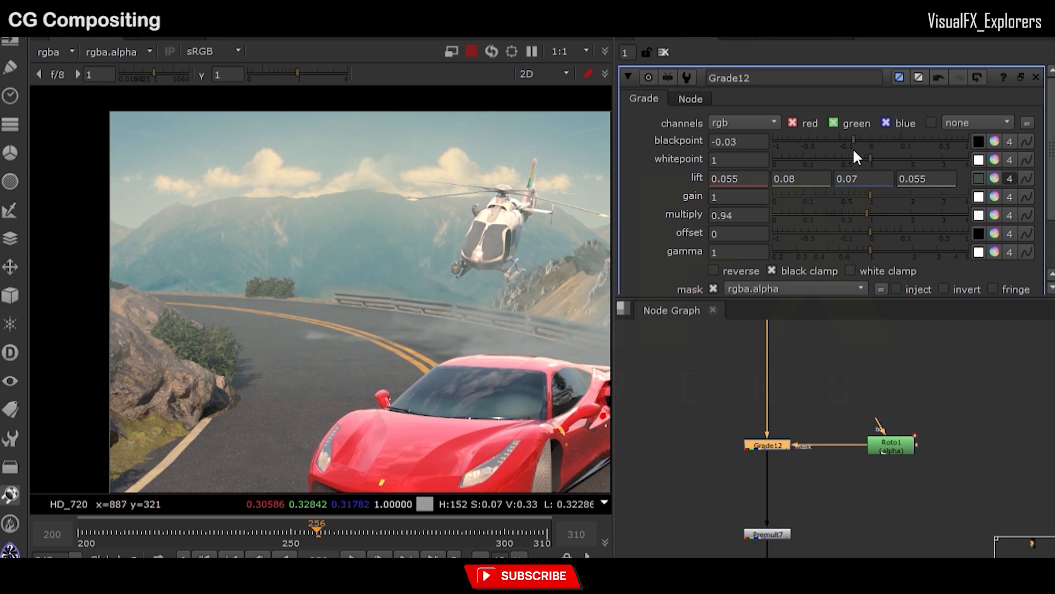
pyautogui.scroll(-2, 424, 313)
pyautogui.moveTo(857, 138); pyautogui.dragTo(858, 137)
pyautogui.moveTo(447, 398); pyautogui.dragTo(316, 387, button='middle')
pyautogui.click(83, 534)
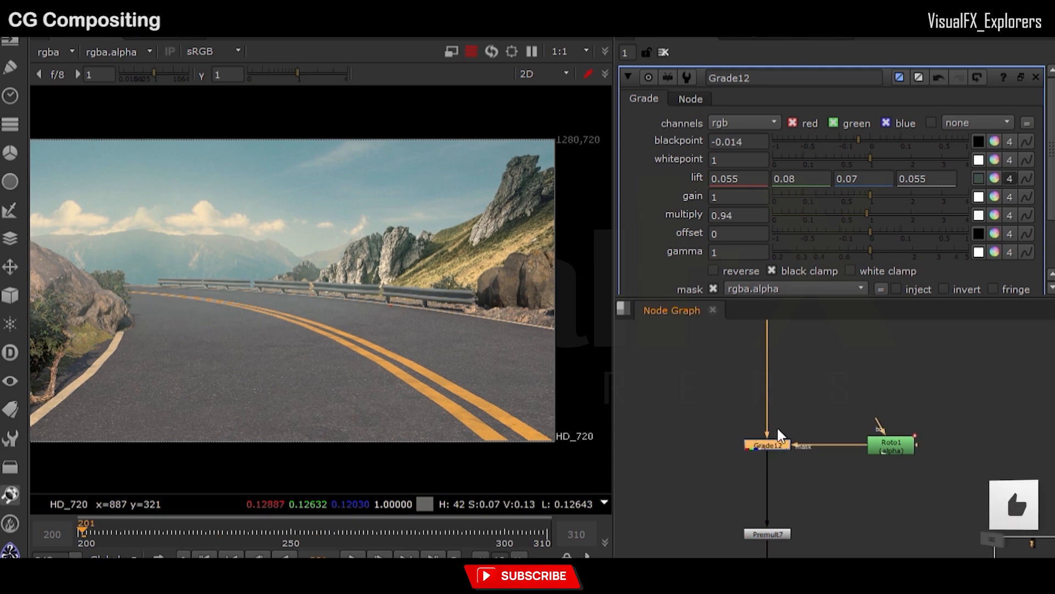
# Soften the haze mask by adding a Blur of size 89 after its Roto
pyautogui.doubleClick(887, 444)
pyautogui.moveTo(415, 333); pyautogui.dragTo(458, 328)
pyautogui.press('b')
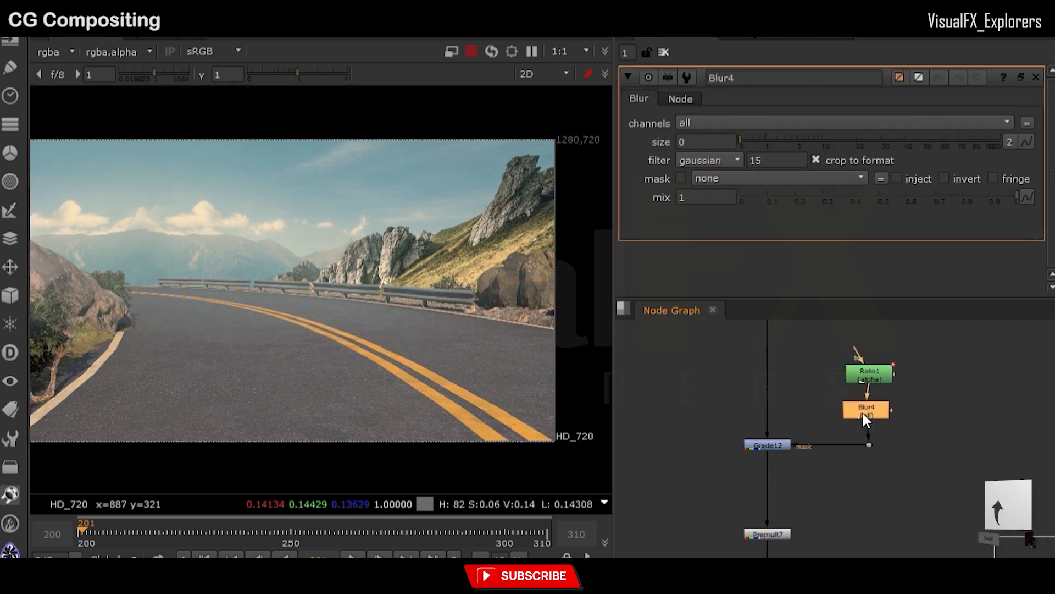
pyautogui.moveTo(973, 139); pyautogui.dragTo(985, 139)
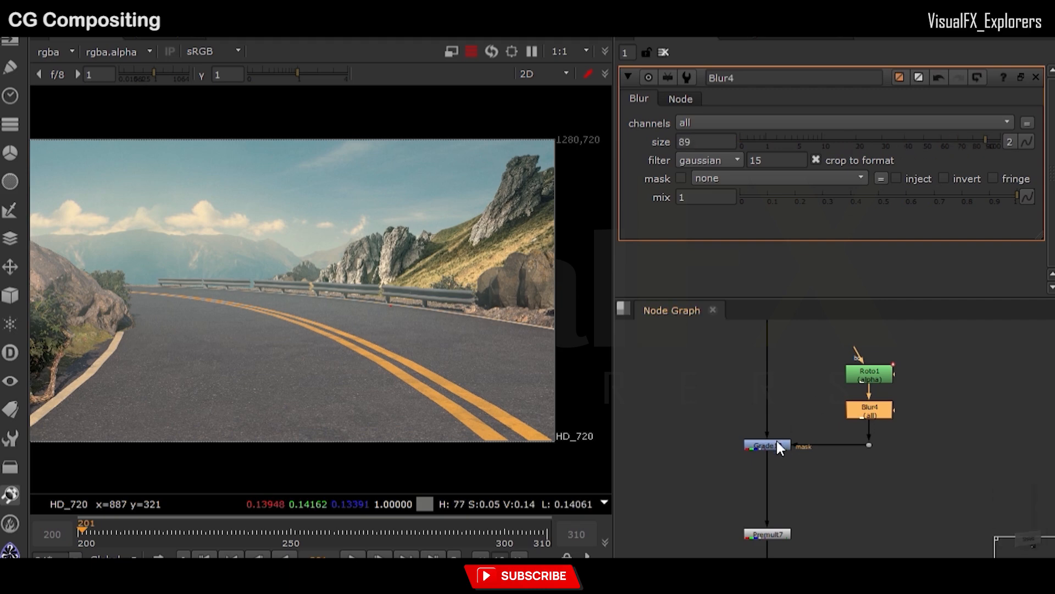
# Check the haze Grade at the start of the shot and compare the composite with the viewer wipe
pyautogui.click(775, 445)
pyautogui.moveTo(181, 532); pyautogui.dragTo(146, 532)
pyautogui.click(79, 536)
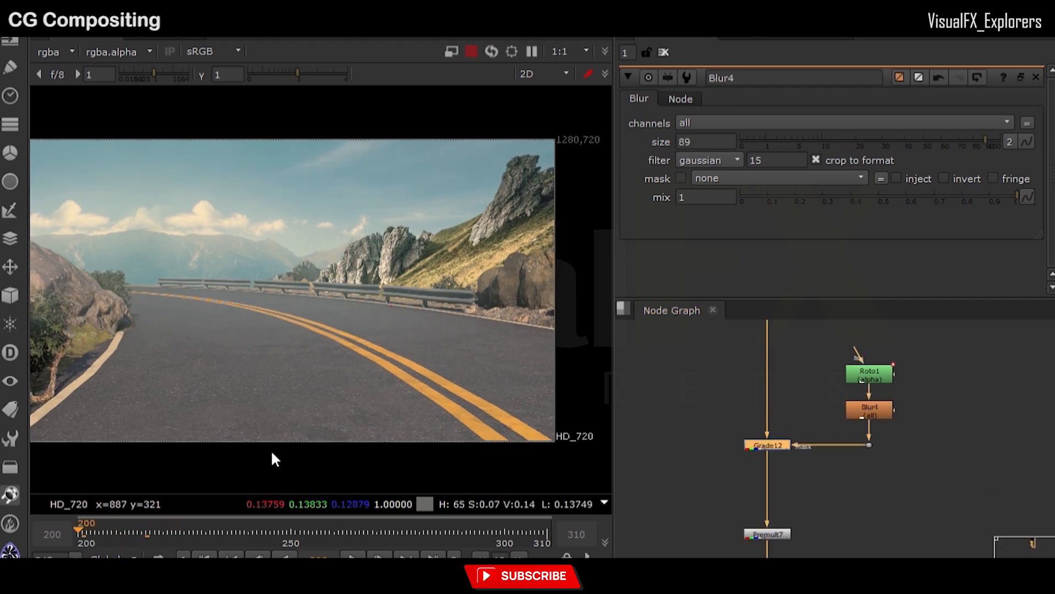
pyautogui.press('w')
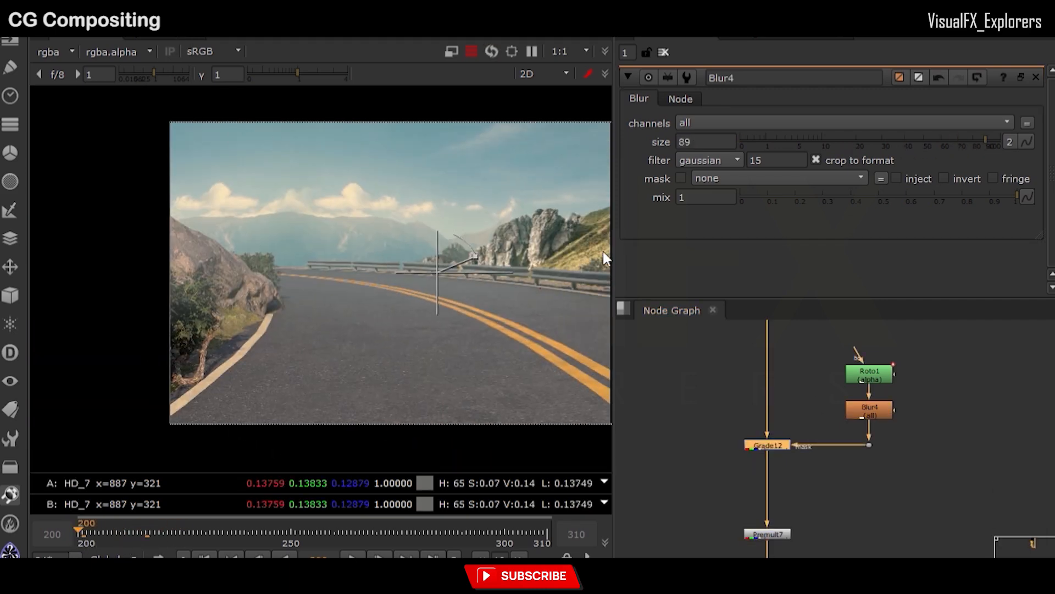
pyautogui.moveTo(615, 267); pyautogui.dragTo(837, 267)
pyautogui.press('w')
# Examine the composite in the enlarged viewer at frames across the whole shot
pyautogui.scroll(1, 433, 317)
pyautogui.press('space')
pyautogui.moveTo(433, 317); pyautogui.dragTo(587, 354, button='middle')
pyautogui.scroll(1, 533, 374)
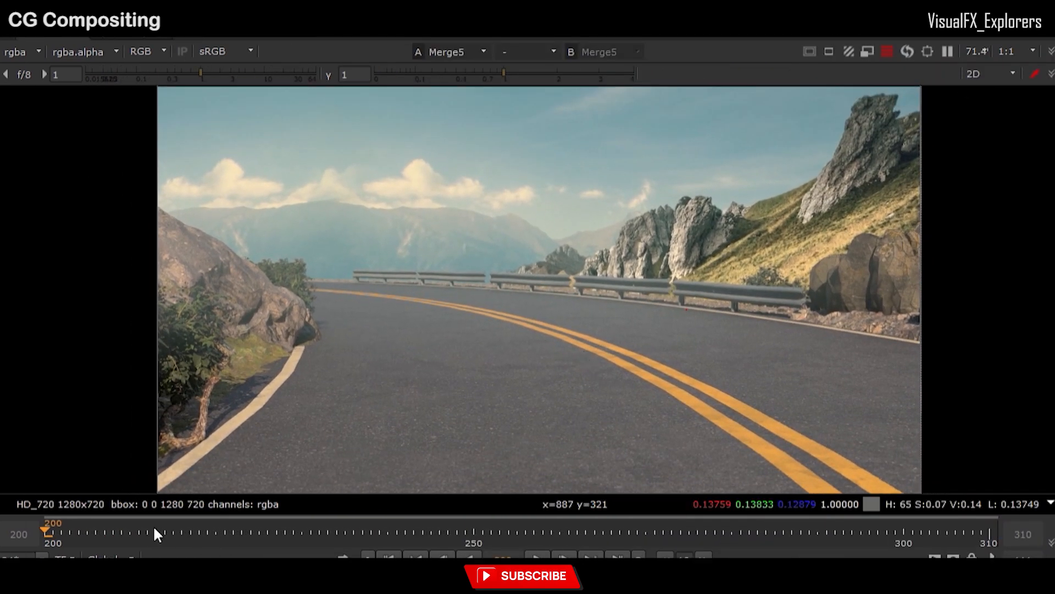
pyautogui.click(493, 531)
pyautogui.click(764, 534)
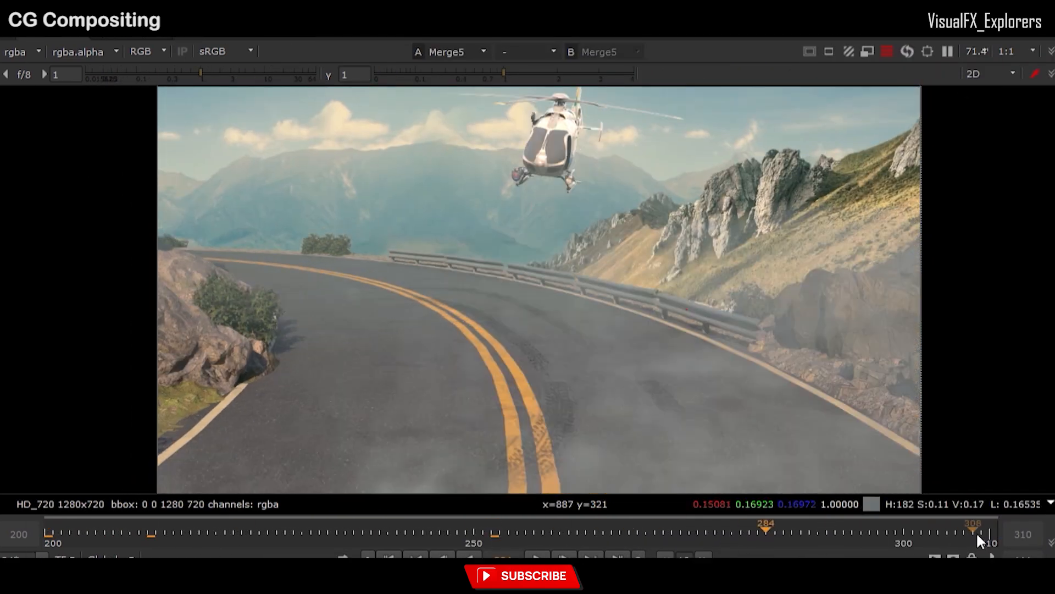
pyautogui.moveTo(989, 536); pyautogui.dragTo(189, 533)
pyautogui.press('space')
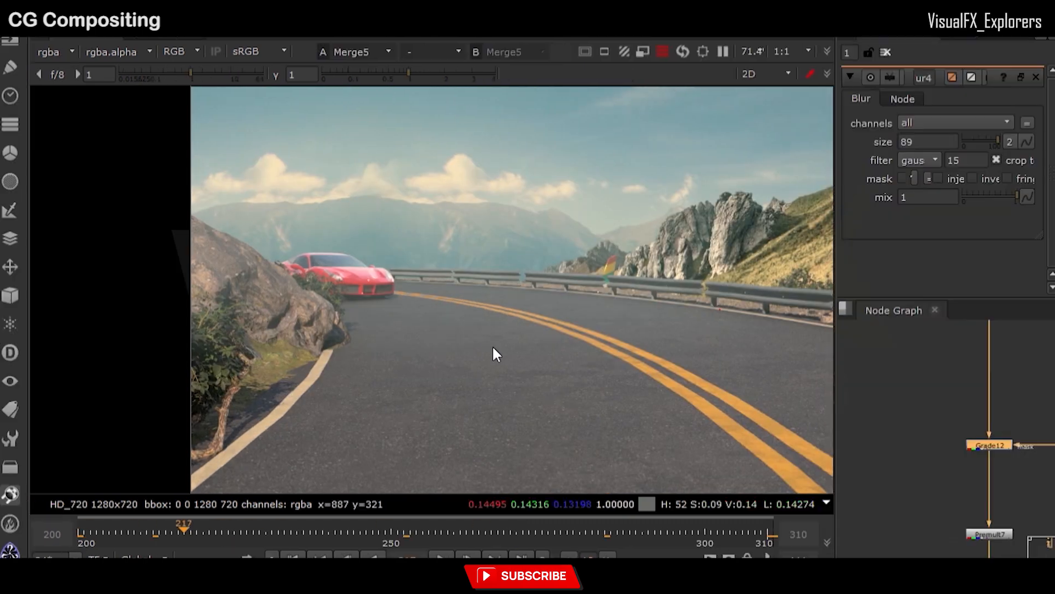
# Paste a copy of the Cryptomatte node beside the main pipe and connect it to its source
pyautogui.scroll(-1, 516, 308)
pyautogui.moveTo(517, 308); pyautogui.dragTo(352, 314, button='middle')
pyautogui.scroll(-7, 992, 471)
pyautogui.scroll(3, 876, 480)
pyautogui.scroll(-2, 875, 482)
pyautogui.click(865, 428)
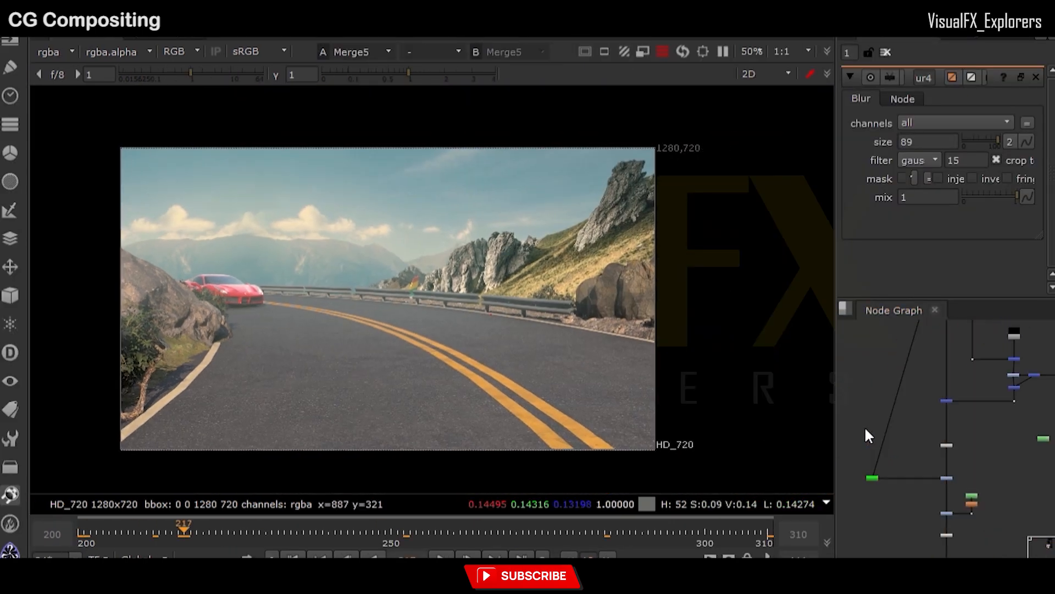
pyautogui.hotkey('ctrl', 'v')
pyautogui.moveTo(869, 444); pyautogui.dragTo(921, 523, button='middle')
pyautogui.scroll(3, 921, 523)
pyautogui.moveTo(927, 521); pyautogui.dragTo(939, 381)
pyautogui.scroll(2, 971, 503)
pyautogui.scroll(-3, 939, 381)
# Move the pasted Cryptomatte down beside the Keyer, view it, and pick the road object Box001 as its matte
pyautogui.moveTo(962, 495); pyautogui.dragTo(933, 342, button='middle')
pyautogui.moveTo(917, 511); pyautogui.dragTo(907, 384, button='middle')
pyautogui.moveTo(905, 383); pyautogui.dragTo(933, 393)
pyautogui.scroll(-3, 935, 394)
pyautogui.moveTo(929, 522); pyautogui.dragTo(903, 389, button='middle')
pyautogui.scroll(3, 902, 389)
pyautogui.click(869, 391)
pyautogui.press('1')
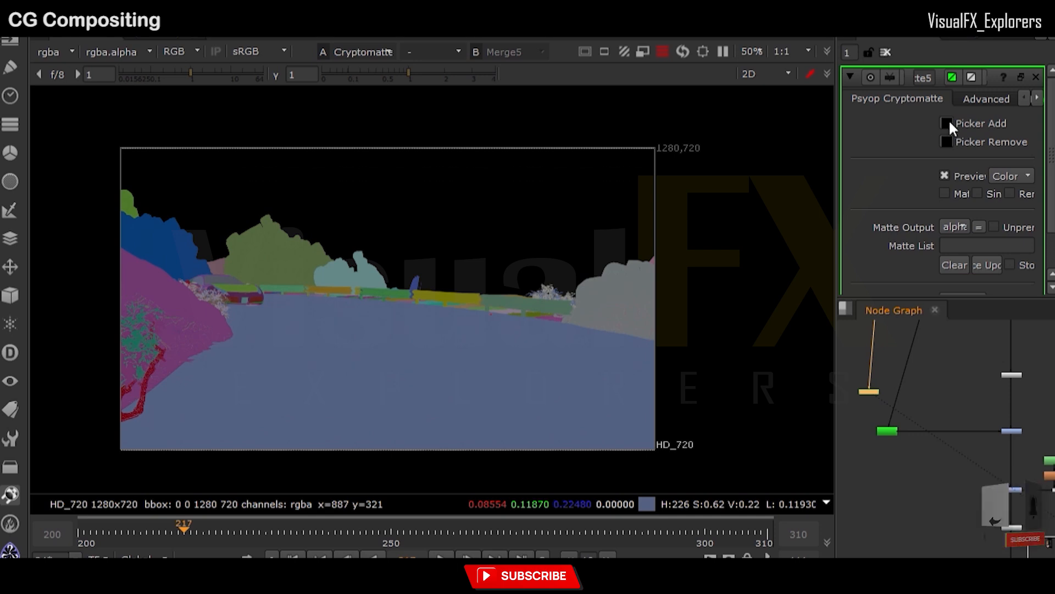
pyautogui.click(947, 124)
pyautogui.keyDown('ctrl'); pyautogui.click(412, 370); pyautogui.keyUp('ctrl')
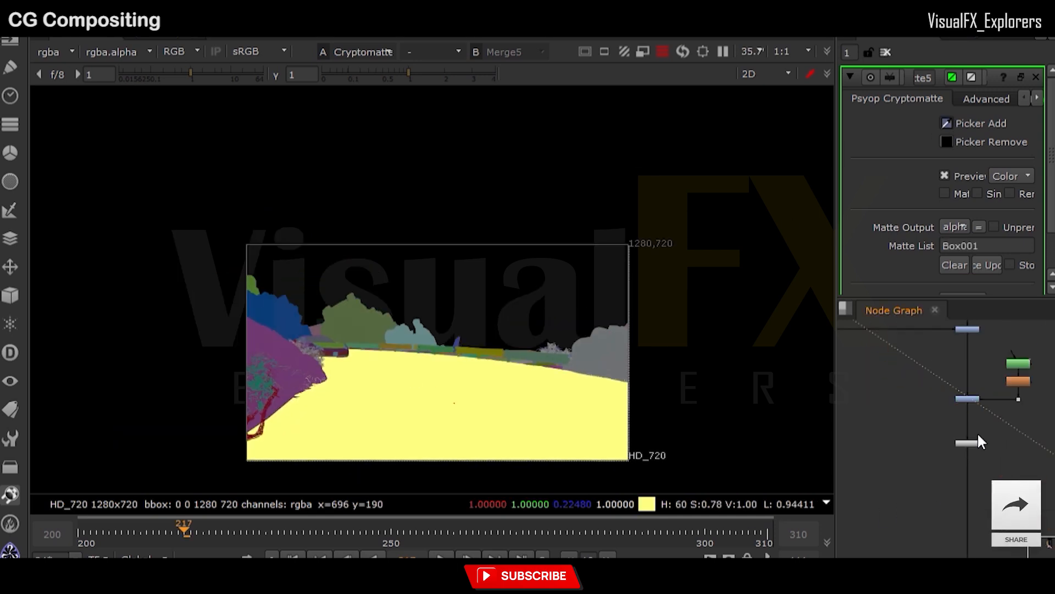
# Insert a Grade below the roto-masked Grade, above the Premult, and connect its mask to the road Cryptomatte
pyautogui.click(952, 454)
pyautogui.moveTo(976, 440)
pyautogui.mouseDown()
pyautogui.moveTo(976, 483)
pyautogui.moveTo(967, 446)
pyautogui.mouseUp()
pyautogui.press('g')
pyautogui.scroll(-3, 987, 468)
pyautogui.scroll(5, 990, 465)
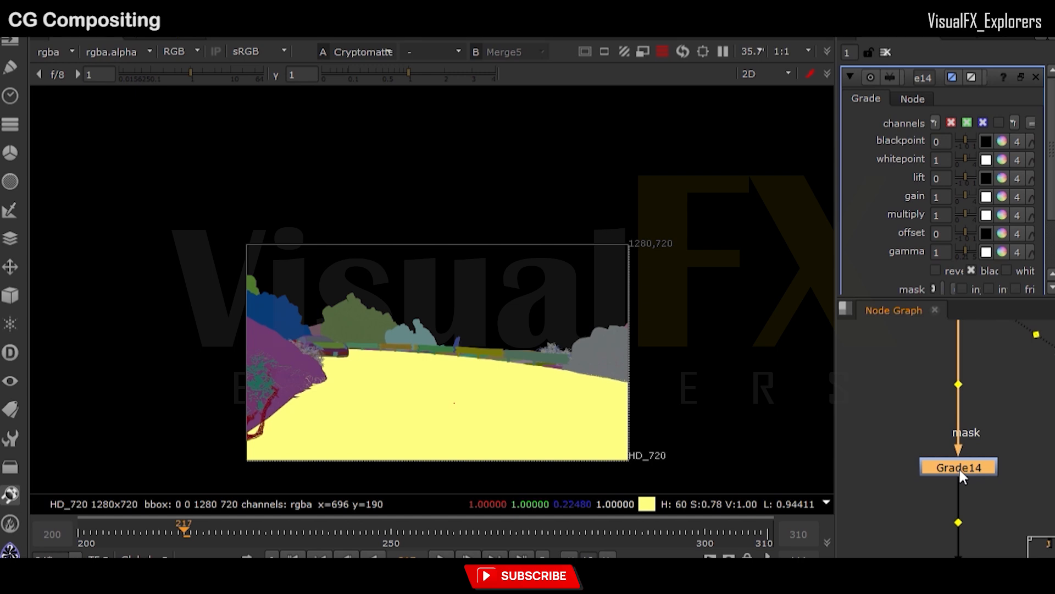
pyautogui.hotkey('shift', 'x')
pyautogui.scroll(-3, 968, 469)
pyautogui.scroll(-5, 966, 467)
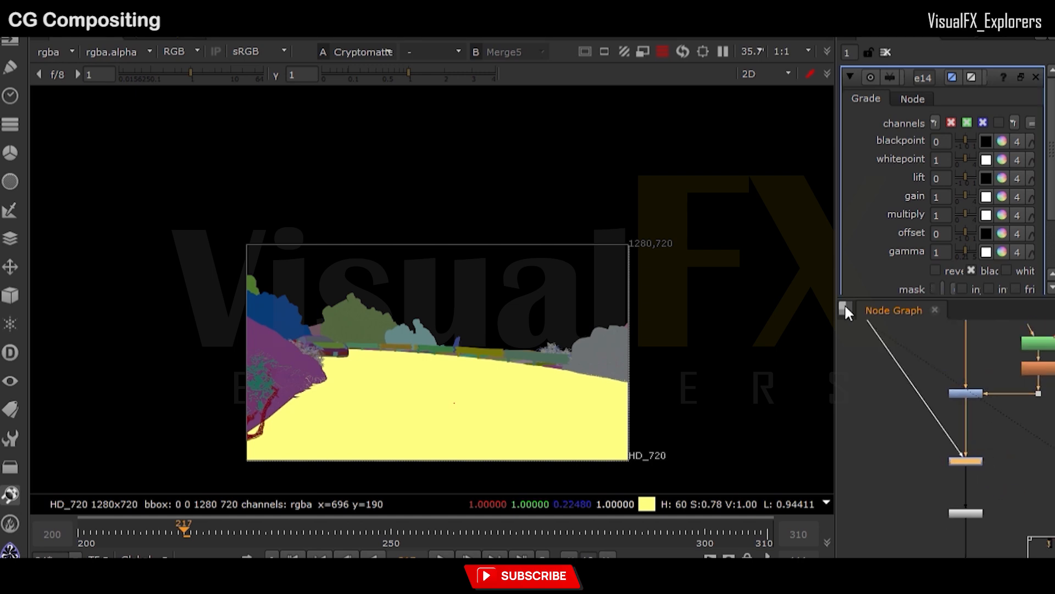
pyautogui.moveTo(1033, 494); pyautogui.dragTo(1030, 456, button='middle')
# View the composite and tint the road Grade with gain values of 1.04 red, 1 green and 0.96 blue
pyautogui.click(926, 444)
pyautogui.press('1')
pyautogui.scroll(4, 978, 412)
pyautogui.click(928, 366)
pyautogui.moveTo(928, 366); pyautogui.dragTo(941, 403, button='middle')
pyautogui.moveTo(837, 212); pyautogui.dragTo(654, 209)
pyautogui.click(996, 197)
pyautogui.moveTo(910, 359); pyautogui.dragTo(921, 369)
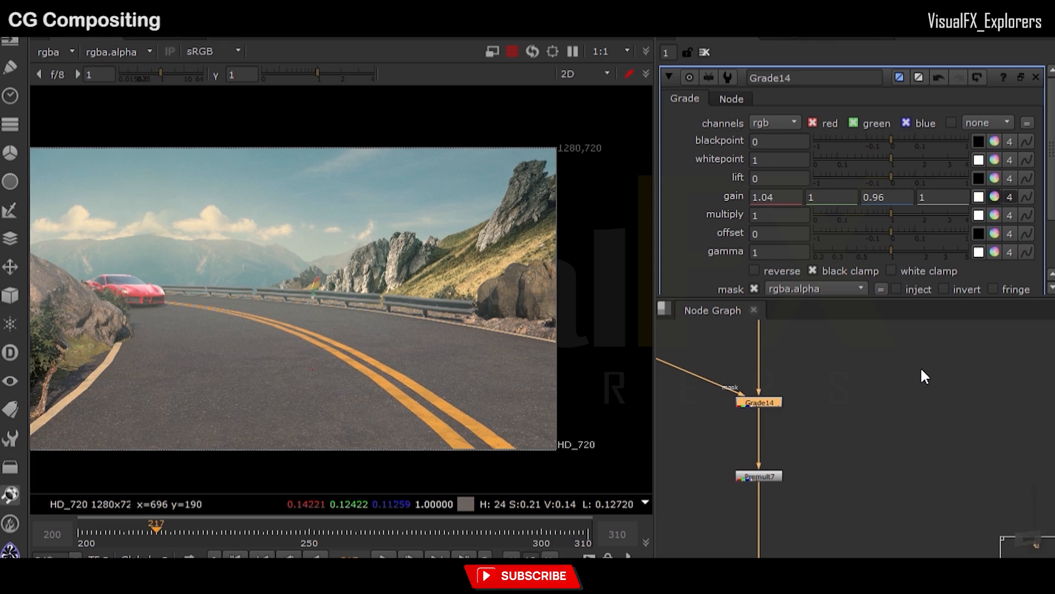
# Add an EdgeBlur below the car's Premult and compare the car edges with it on and off at several frames
pyautogui.moveTo(242, 529); pyautogui.dragTo(590, 537)
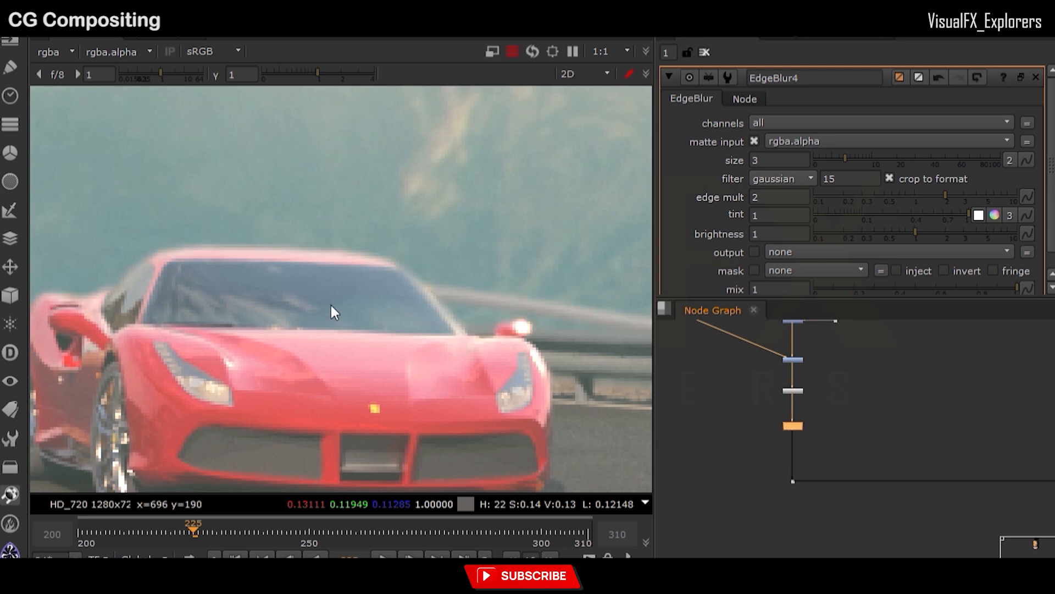
pyautogui.scroll(-3, 331, 305)
pyautogui.click(240, 531)
pyautogui.press('d')
pyautogui.press('d')
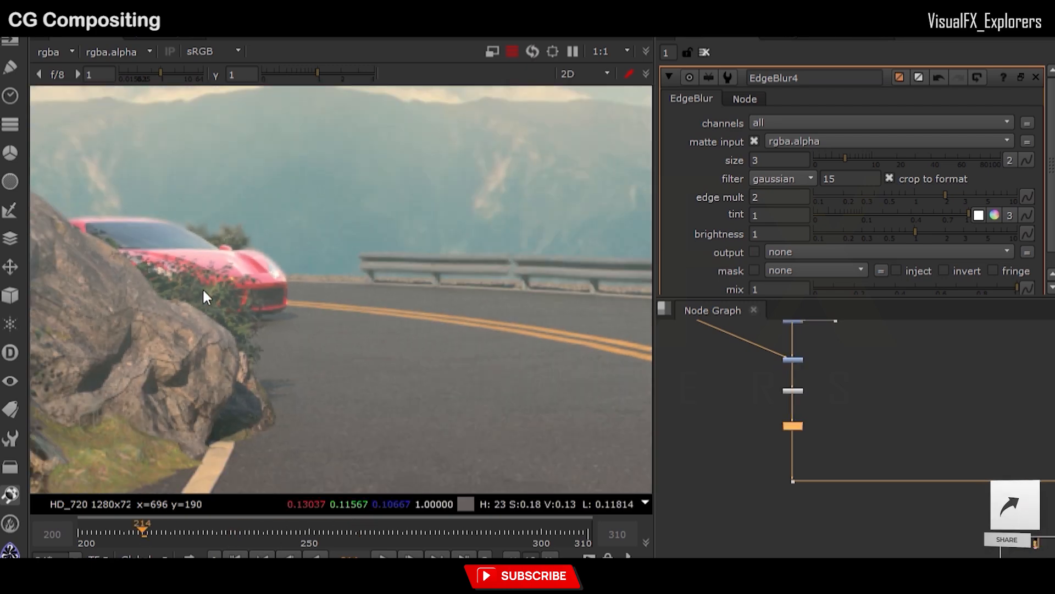
pyautogui.scroll(3, 808, 426)
pyautogui.scroll(10, 236, 235)
pyautogui.press('d')
pyautogui.press('d')
pyautogui.scroll(-4, 298, 299)
pyautogui.moveTo(34, 260); pyautogui.dragTo(269, 277, button='middle')
pyautogui.scroll(-3, 269, 277)
# Set the EdgeBlur size to 2 and compare the car edges with the node on and off at other frames
pyautogui.moveTo(835, 158); pyautogui.dragTo(840, 158)
pyautogui.scroll(-2, 332, 311)
pyautogui.press('d')
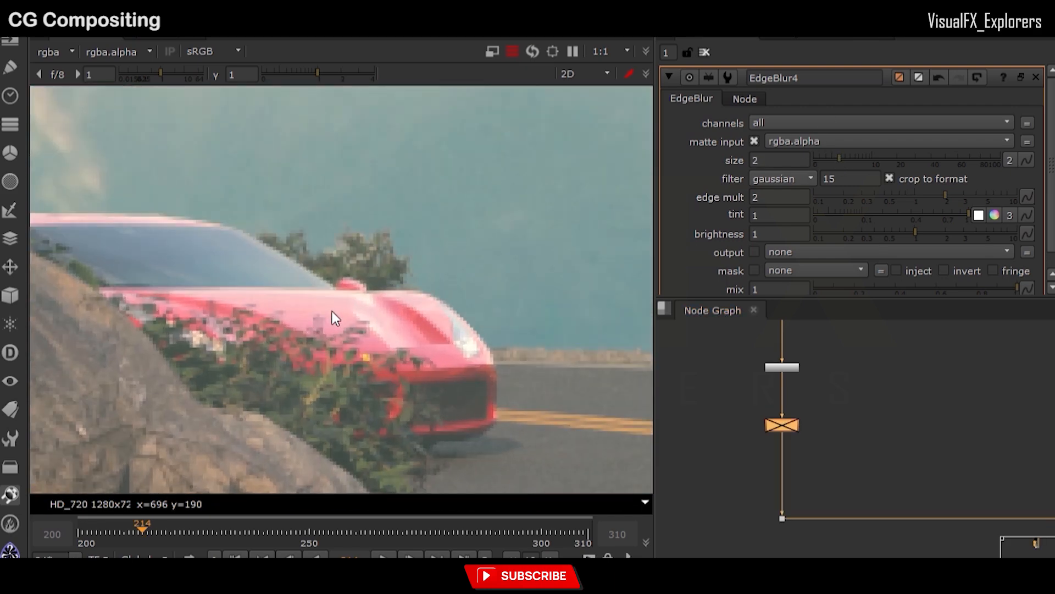
pyautogui.press('d')
pyautogui.scroll(4, 567, 293)
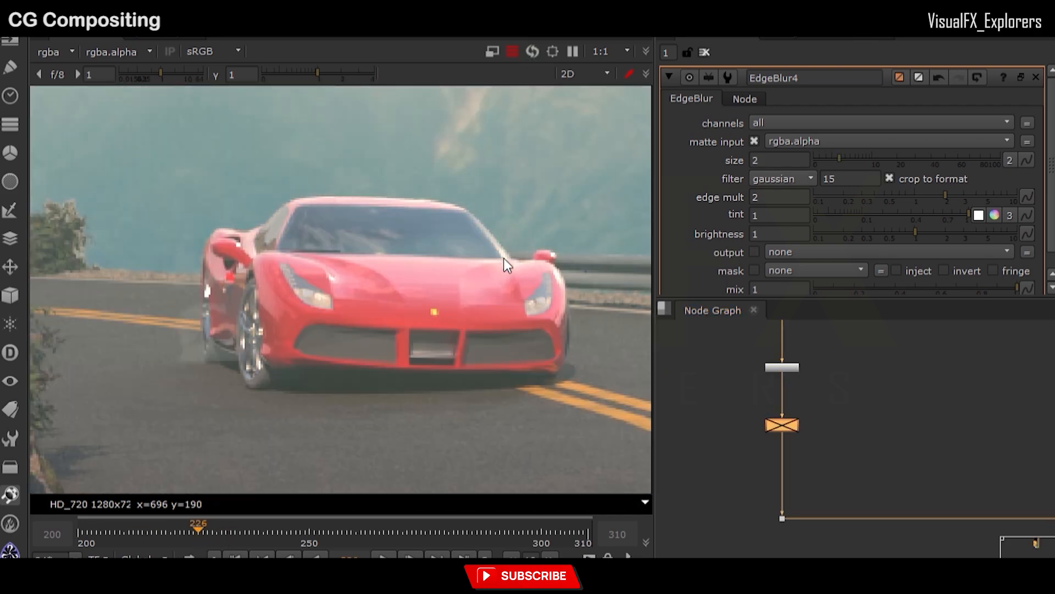
pyautogui.click(240, 532)
pyautogui.scroll(-4, 367, 284)
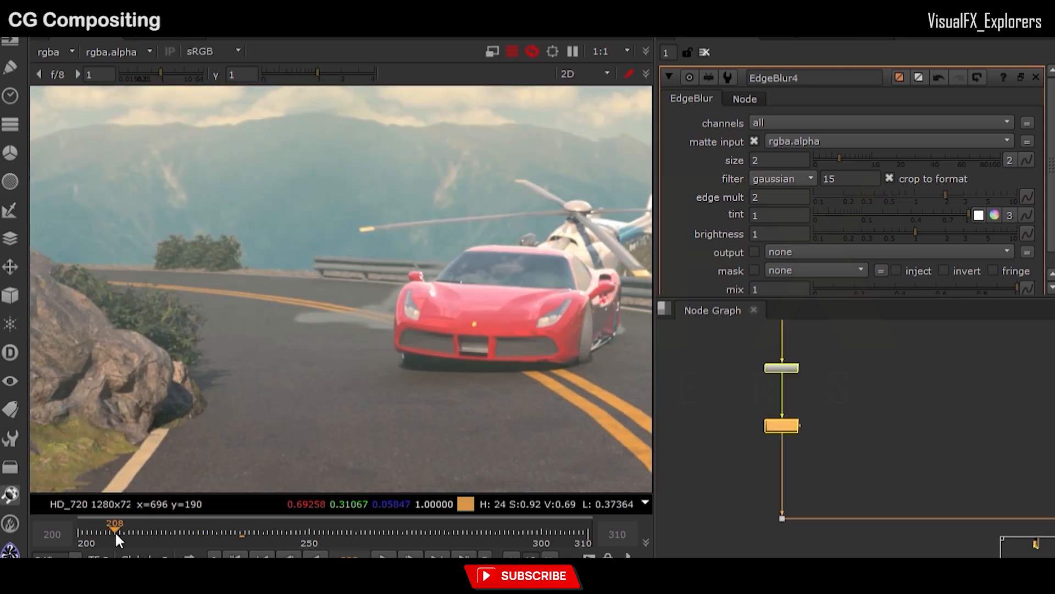
pyautogui.moveTo(117, 532); pyautogui.dragTo(107, 532)
pyautogui.click(161, 534)
# Try an EdgeBlur size of 2.4, return it to 2, and check the full frame along the shot
pyautogui.moveTo(867, 158); pyautogui.dragTo(837, 157)
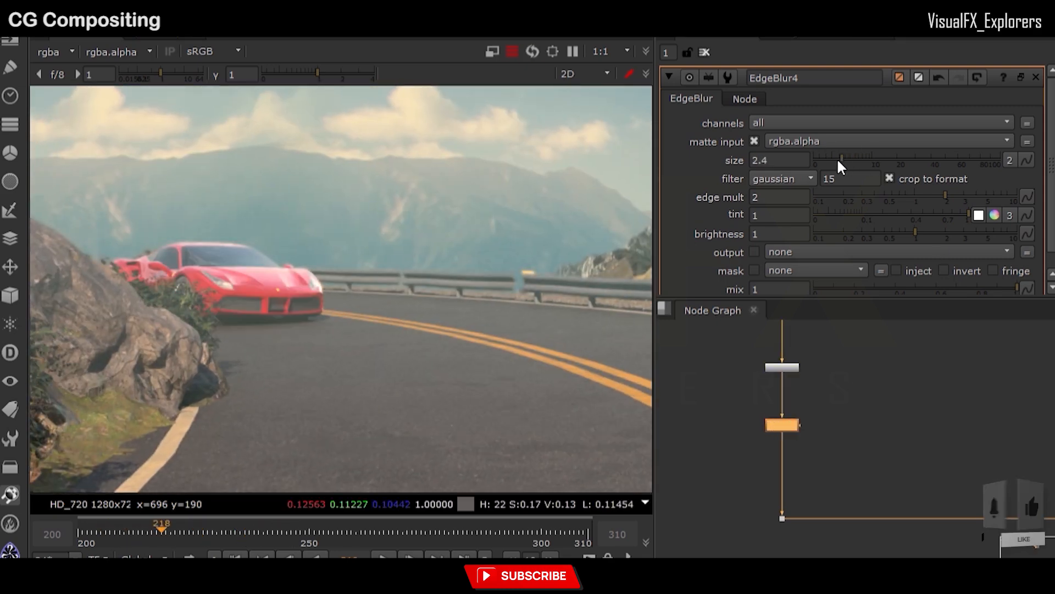
pyautogui.scroll(5, 264, 228)
pyautogui.moveTo(55, 352); pyautogui.dragTo(258, 292, button='middle')
pyautogui.scroll(1, 259, 292)
pyautogui.click(839, 158)
pyautogui.press('d')
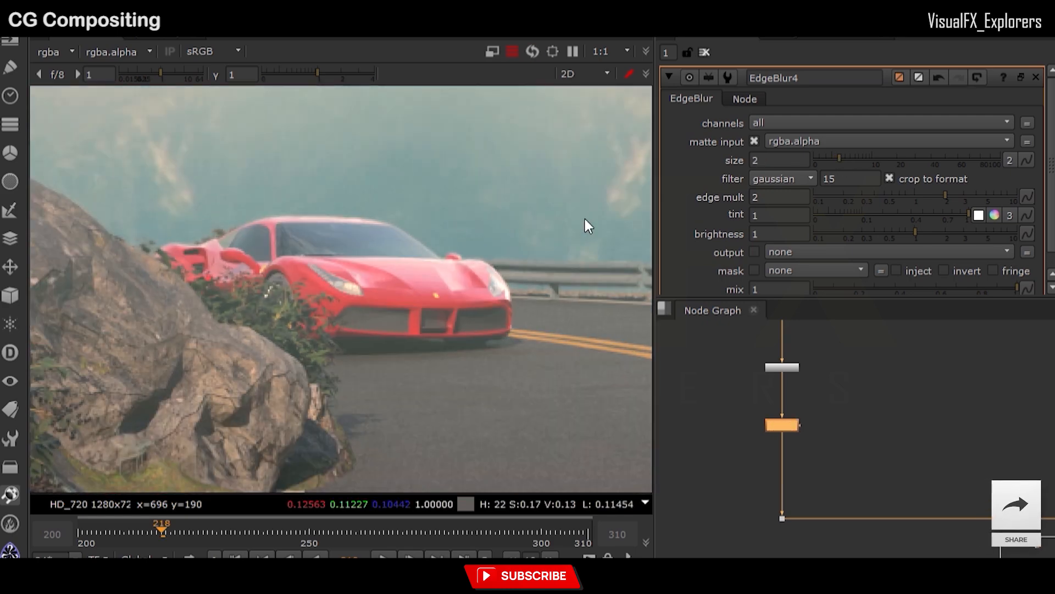
pyautogui.press('f')
pyautogui.moveTo(507, 225); pyautogui.dragTo(528, 242, button='middle')
pyautogui.moveTo(231, 531); pyautogui.dragTo(309, 541)
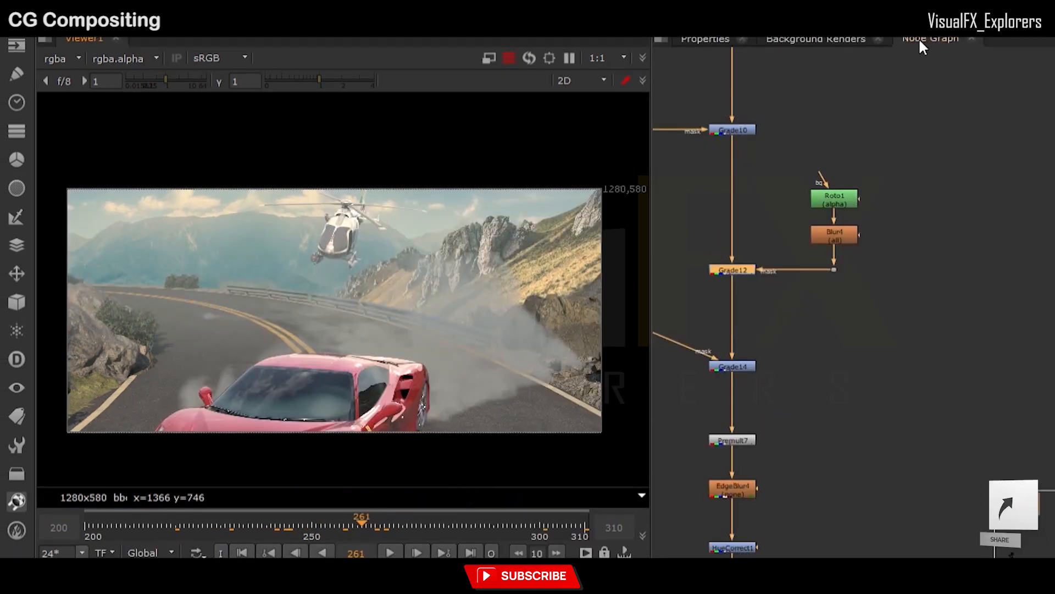
# Restore the split panel layout, feed a Keyer from the smoke merge, and narrow its luminance key range while viewing the matte
pyautogui.click(918, 41)
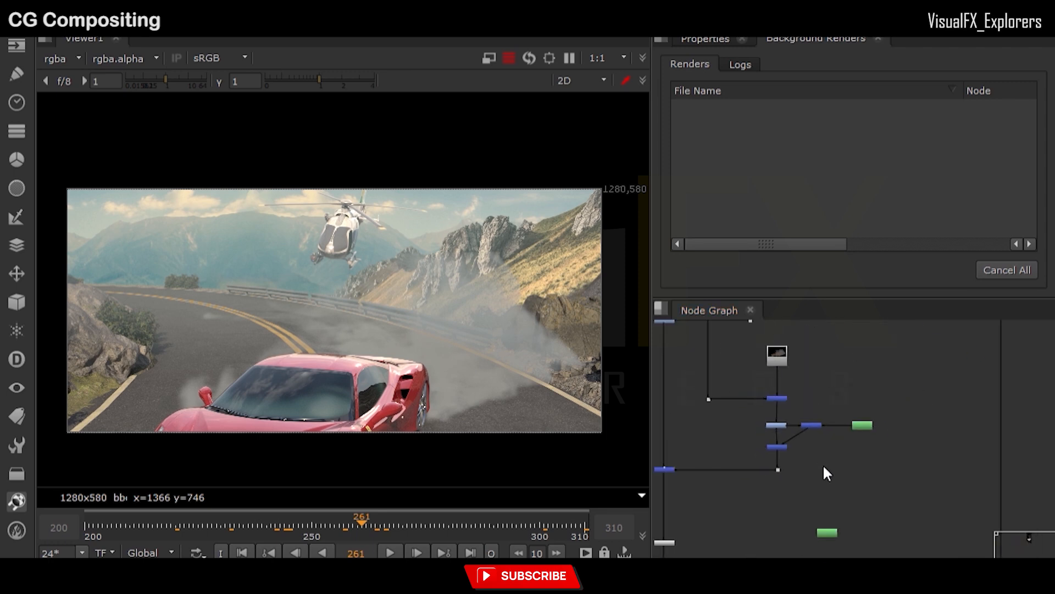
pyautogui.doubleClick(819, 481)
pyautogui.press('1')
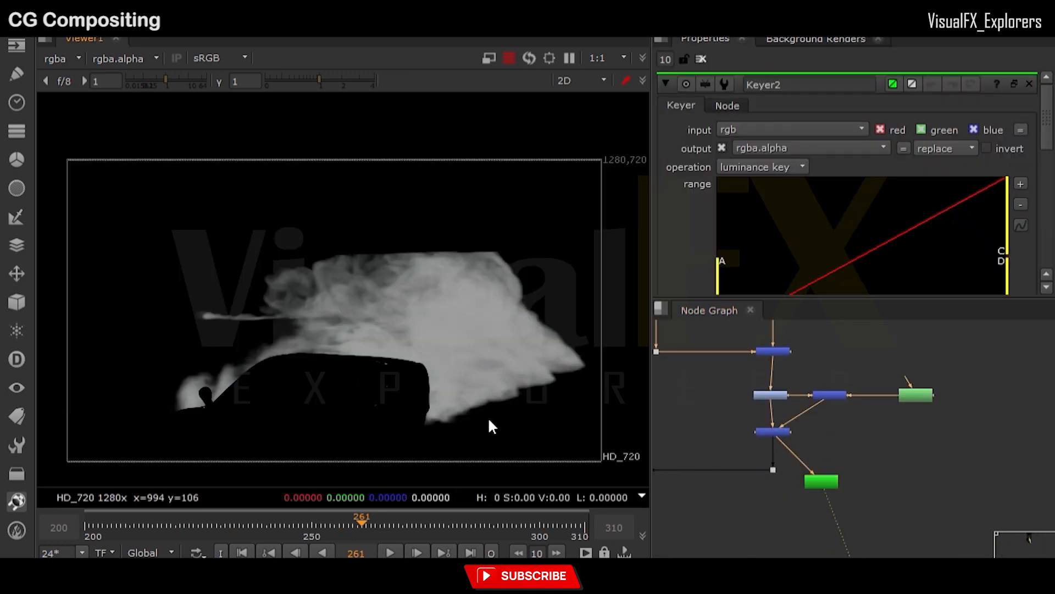
pyautogui.moveTo(718, 275); pyautogui.dragTo(866, 275)
pyautogui.moveTo(1005, 213); pyautogui.dragTo(981, 215)
pyautogui.scroll(-2, 883, 422)
pyautogui.moveTo(839, 468); pyautogui.dragTo(803, 450)
# Insert a Grade below the smoke merge with the Keyer as its mask, and view the final composite
pyautogui.scroll(3, 815, 443)
pyautogui.click(782, 443)
pyautogui.click(797, 420)
pyautogui.press('g')
pyautogui.scroll(-8, 803, 450)
pyautogui.moveTo(852, 544); pyautogui.dragTo(832, 456, button='middle')
pyautogui.click(873, 513)
pyautogui.press('1')
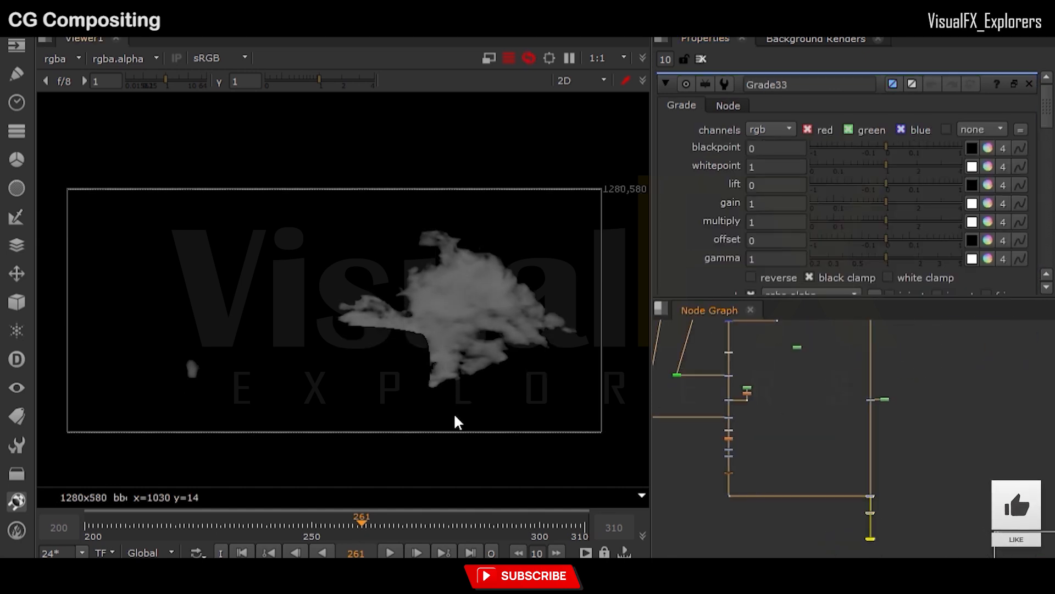
# Brighten the keyed smoke by setting the new Grade's gain to 2.05
pyautogui.moveTo(736, 406); pyautogui.dragTo(777, 472, button='middle')
pyautogui.scroll(6, 800, 387)
pyautogui.click(854, 365)
pyautogui.moveTo(882, 205); pyautogui.dragTo(917, 204)
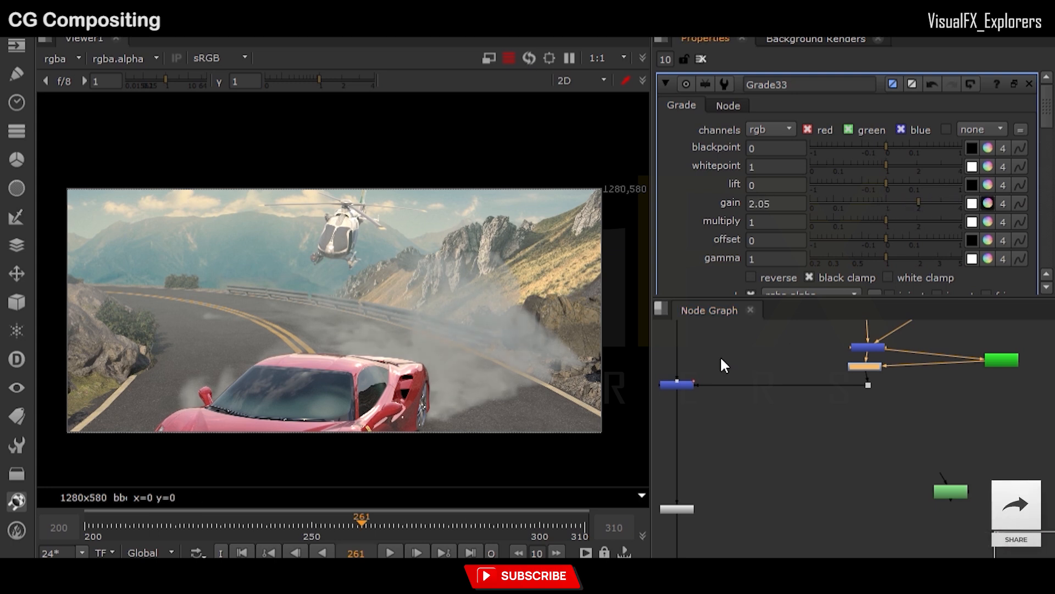
pyautogui.moveTo(675, 349); pyautogui.dragTo(747, 393)
pyautogui.click(829, 188)
# Tighten the smoke Keyer's luminance range by raising handle A and lowering handle B to .52, comparing the Grade's effect
pyautogui.doubleClick(993, 362)
pyautogui.moveTo(864, 267); pyautogui.dragTo(829, 268)
pyautogui.moveTo(982, 237); pyautogui.dragTo(954, 240)
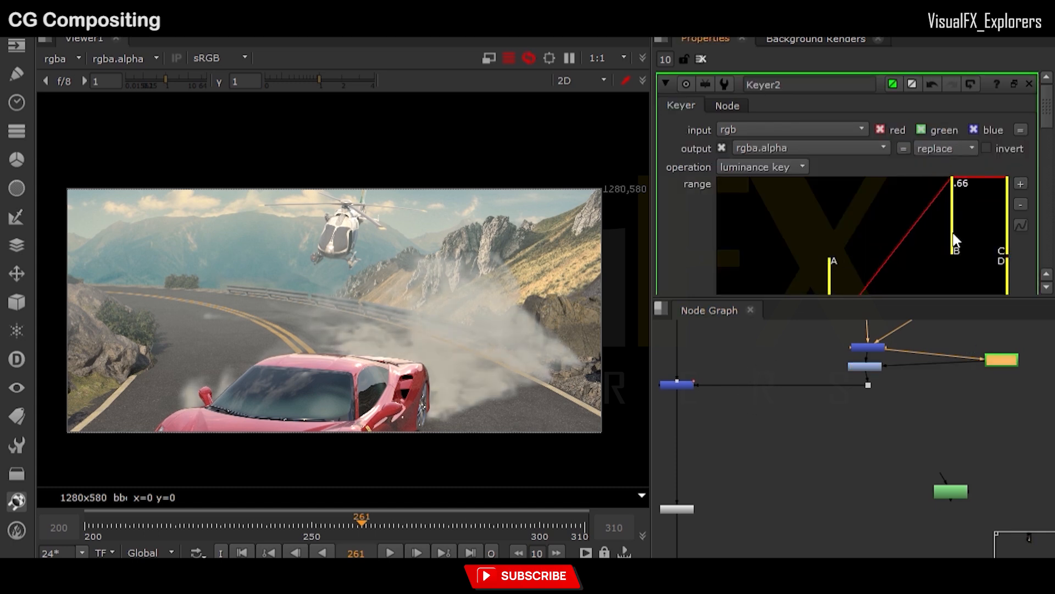
pyautogui.click(868, 367)
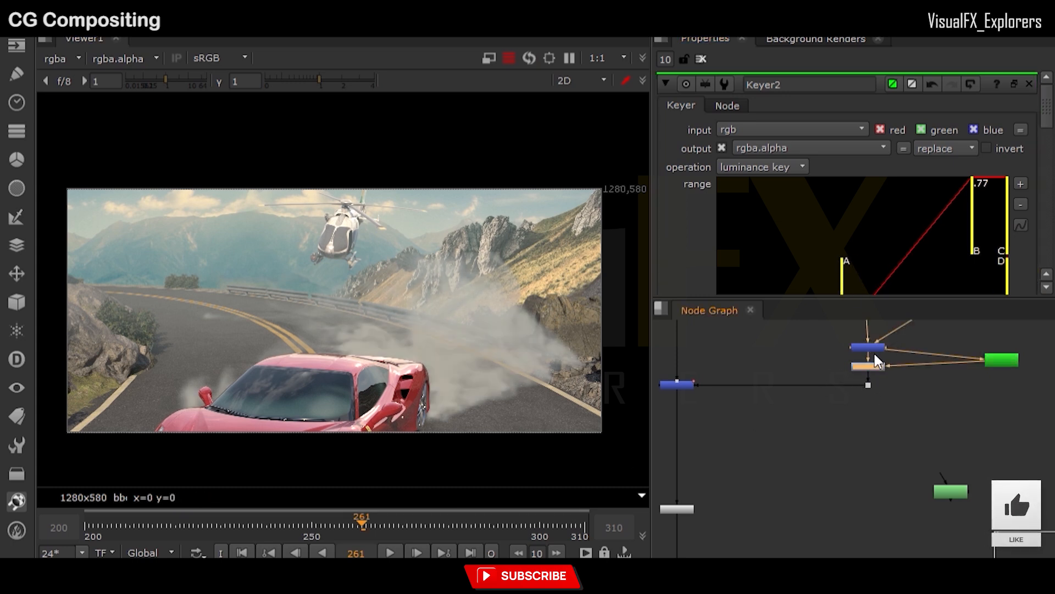
pyautogui.moveTo(842, 275); pyautogui.dragTo(866, 268)
pyautogui.moveTo(971, 231); pyautogui.dragTo(926, 230)
pyautogui.moveTo(866, 280); pyautogui.dragTo(877, 282)
pyautogui.click(870, 366)
# Check the graded smoke at frames across the shot and compare it with the Grade on and off
pyautogui.moveTo(388, 522); pyautogui.dragTo(281, 534)
pyautogui.moveTo(377, 528); pyautogui.dragTo(402, 527)
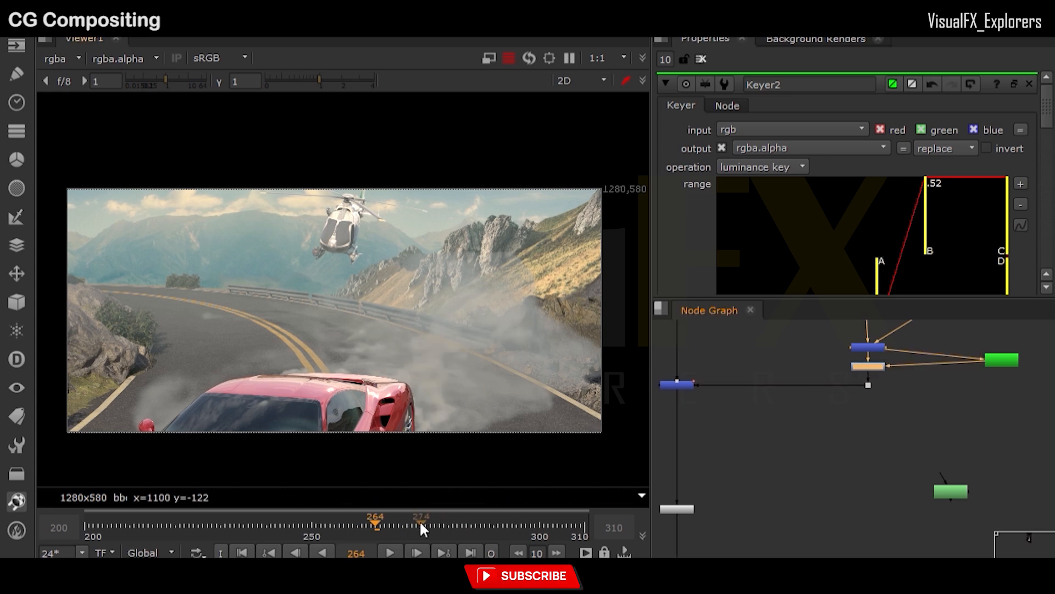
pyautogui.click(412, 526)
pyautogui.moveTo(475, 539); pyautogui.dragTo(497, 525)
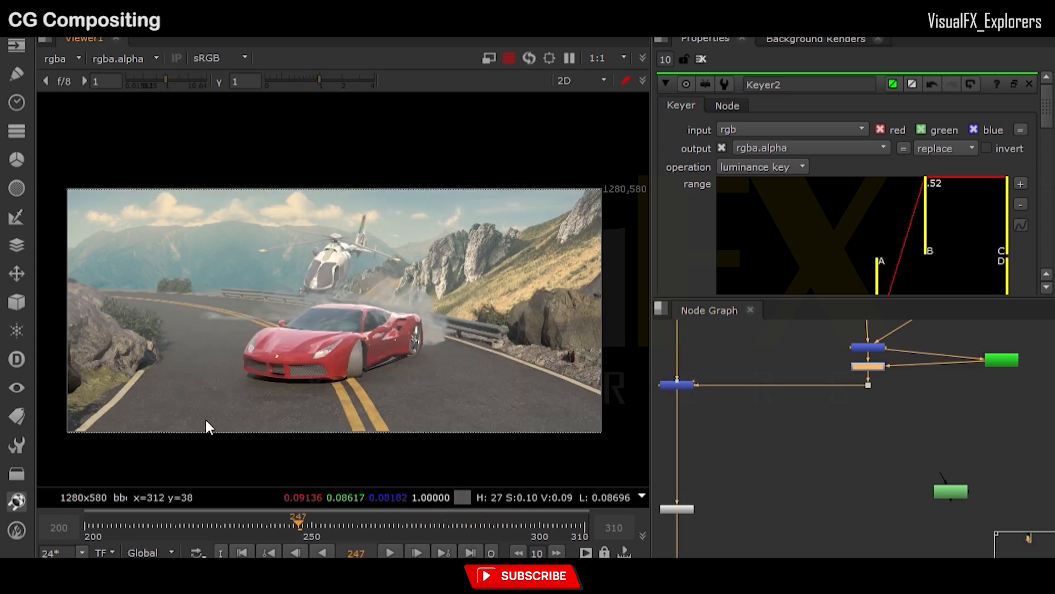
pyautogui.click(416, 526)
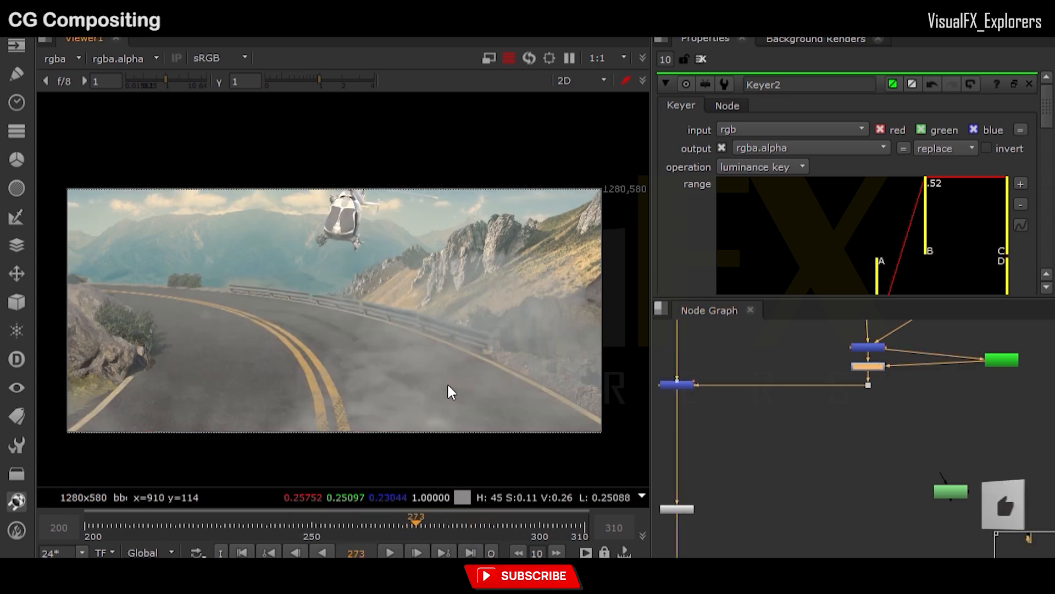
pyautogui.press('d')
pyautogui.click(357, 526)
pyautogui.press('d')
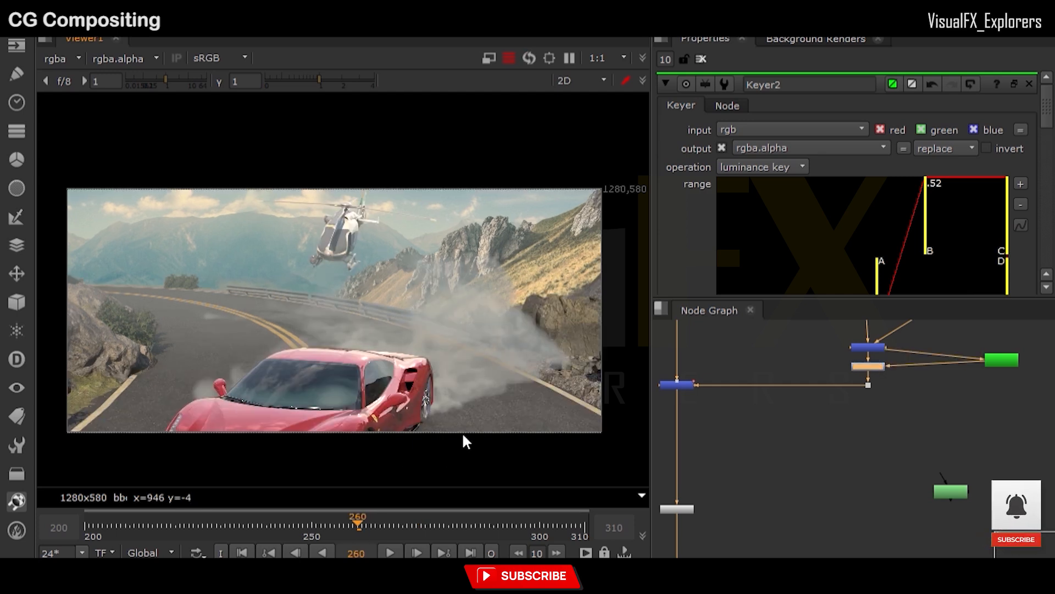
pyautogui.moveTo(447, 532); pyautogui.dragTo(310, 533)
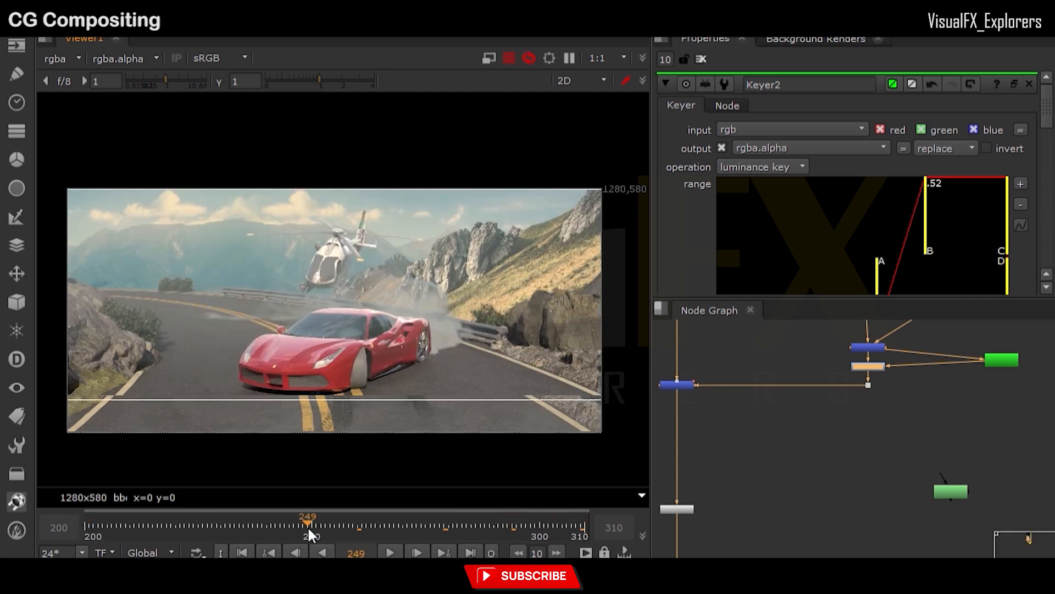
# Insert a Grade between the final over Merge and the Crop, and connect a Roto node as its mask
pyautogui.scroll(-5, 860, 405)
pyautogui.scroll(5, 845, 448)
pyautogui.press('g')
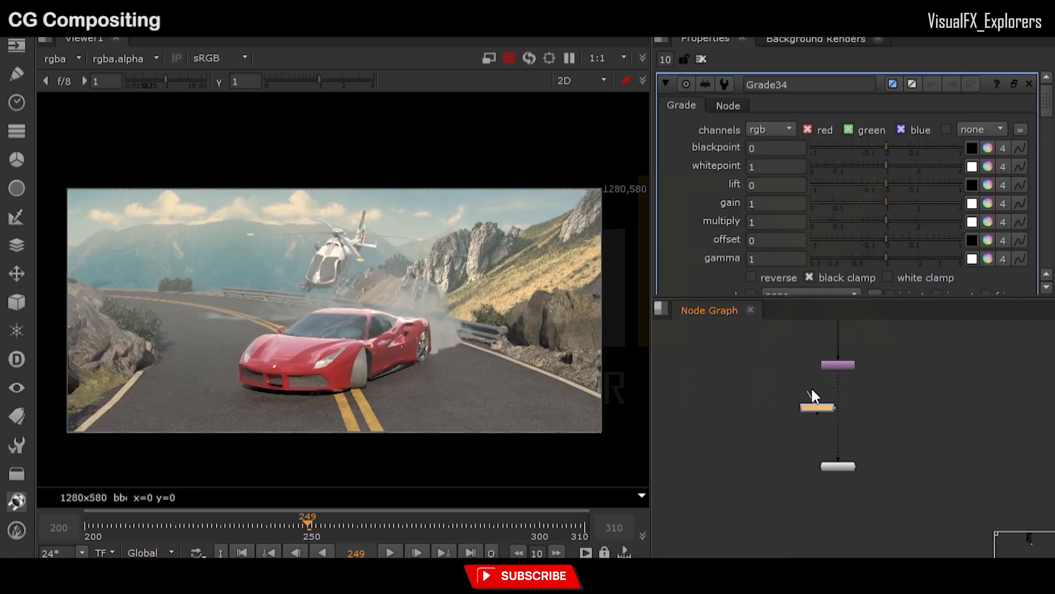
pyautogui.click(785, 468)
pyautogui.scroll(4, 862, 415)
pyautogui.press('o')
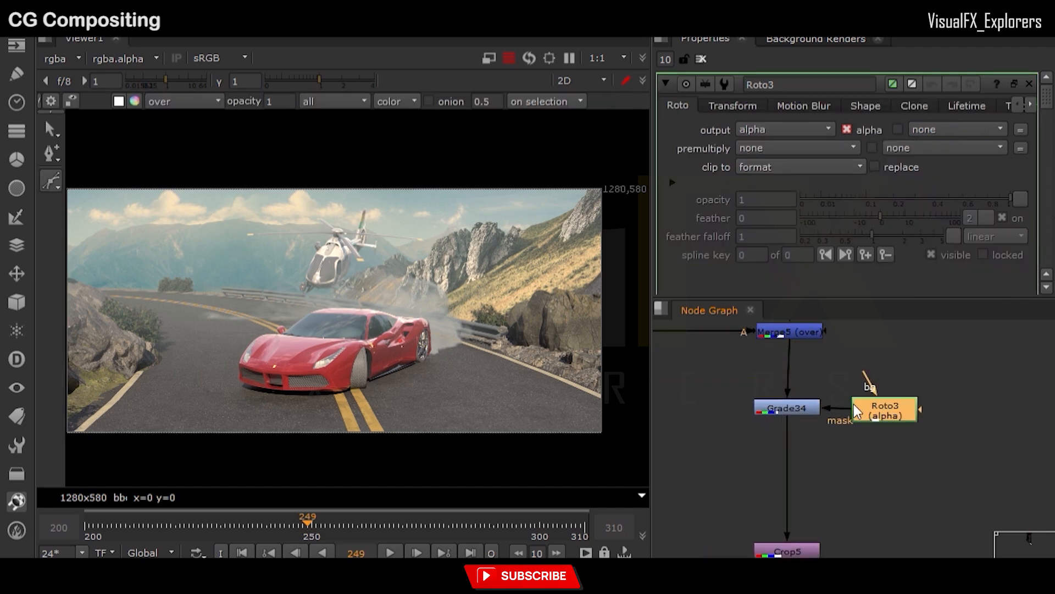
# Draw a wide rectangular roto shape across the lower part of the frame and adjust its feather
pyautogui.scroll(-3, 402, 343)
pyautogui.moveTo(190, 352)
pyautogui.mouseDown()
pyautogui.moveTo(533, 450)
pyautogui.moveTo(550, 443)
pyautogui.mouseUp()
pyautogui.press('e')
pyautogui.moveTo(458, 411); pyautogui.dragTo(459, 452)
# Darken the roto-masked foreground by setting the new Grade's gain to 0.42
pyautogui.scroll(3, 804, 433)
pyautogui.scroll(3, 504, 311)
pyautogui.doubleClick(770, 405)
pyautogui.moveTo(886, 202); pyautogui.dragTo(857, 206)
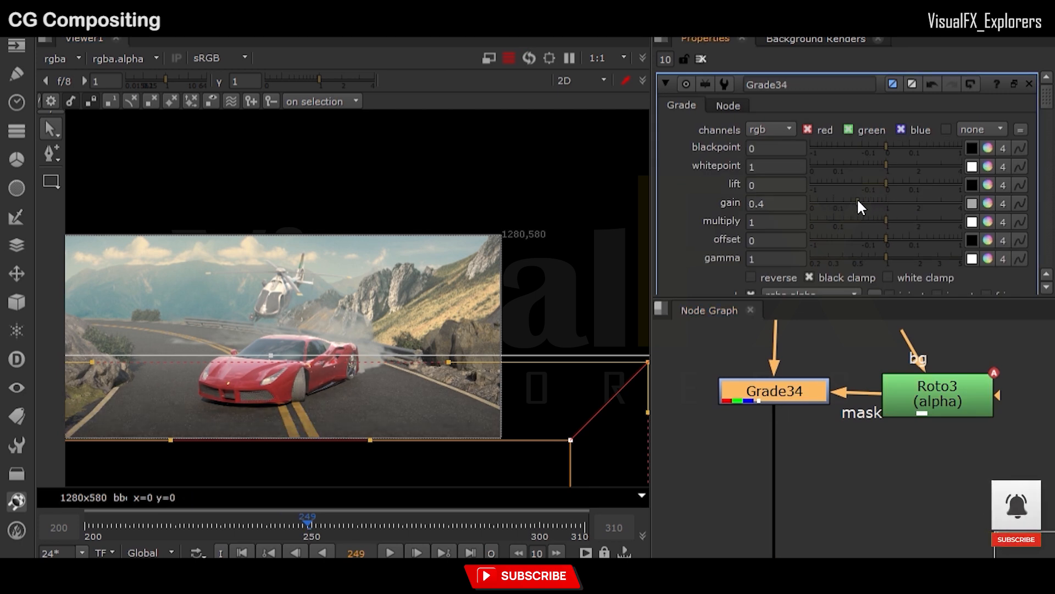
# Extend the roto shape's upper feather points farther up the frame for a softer falloff
pyautogui.scroll(-2, 483, 363)
pyautogui.click(202, 332)
pyautogui.moveTo(130, 362); pyautogui.dragTo(114, 314)
pyautogui.moveTo(583, 362); pyautogui.dragTo(609, 322)
pyautogui.moveTo(113, 316); pyautogui.dragTo(114, 326)
# Select all the roto shape's points and fine-tune its vertical position, checking the darkening in the full frame
pyautogui.scroll(-2, 115, 330)
pyautogui.moveTo(115, 329); pyautogui.dragTo(120, 282, button='middle')
pyautogui.hotkey('ctrl', 'a')
pyautogui.moveTo(378, 384)
pyautogui.mouseDown()
pyautogui.moveTo(381, 370)
pyautogui.moveTo(379, 379)
pyautogui.mouseUp()
pyautogui.scroll(6, 379, 380)
pyautogui.moveTo(379, 379); pyautogui.dragTo(394, 426, button='middle')
pyautogui.press('f')
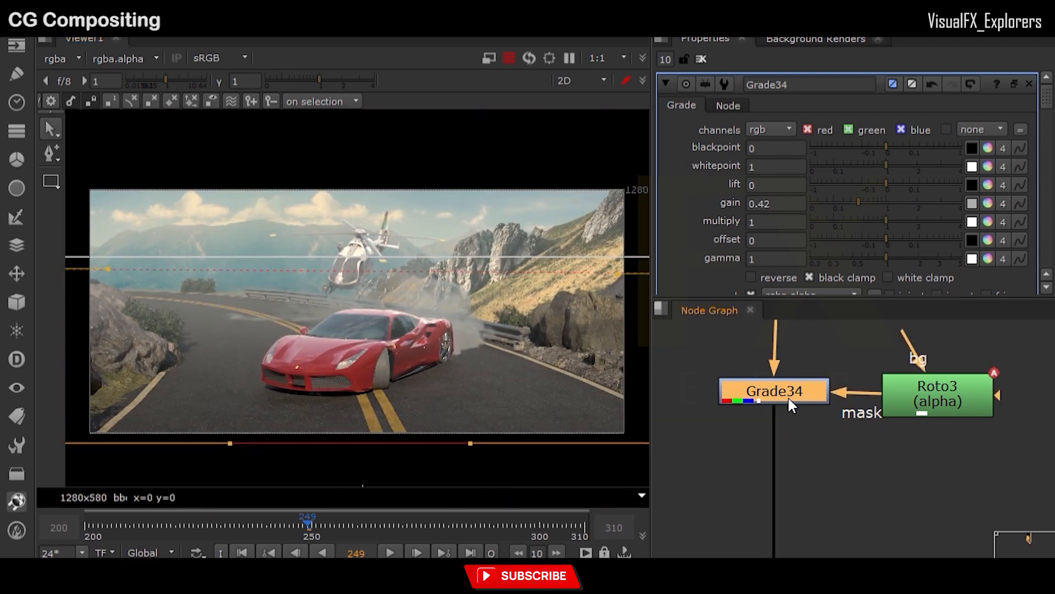
pyautogui.scroll(-3, 349, 401)
pyautogui.moveTo(351, 446); pyautogui.dragTo(348, 460)
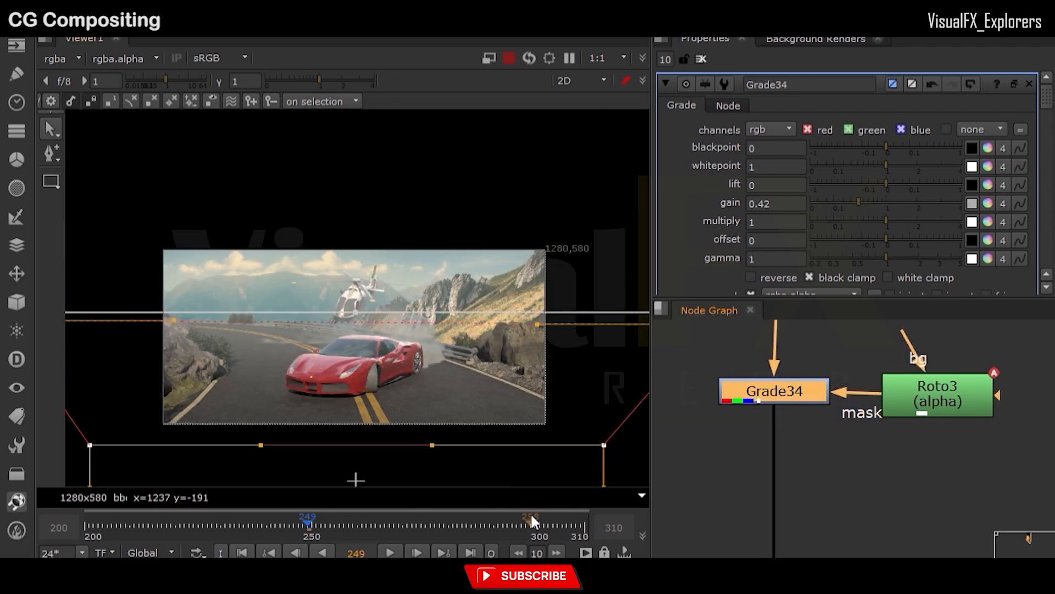
# Check the foreground darkening at an earlier point of the shot, around frame 239
pyautogui.moveTo(530, 519); pyautogui.dragTo(262, 523)
pyautogui.scroll(-3, 866, 467)
pyautogui.scroll(3, 538, 363)
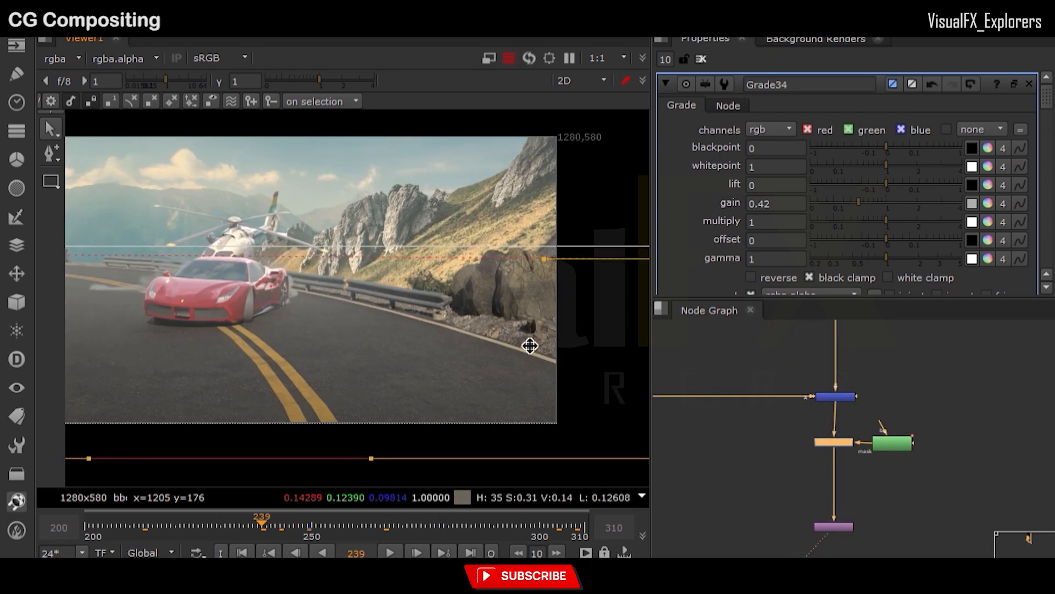
pyautogui.moveTo(514, 288); pyautogui.dragTo(578, 291, button='middle')
# Limit the open node panels to 1 and examine the composite at frame 249 in the enlarged viewer
pyautogui.click(667, 59)
pyautogui.press('BackSpace')
pyautogui.scroll(-3, 495, 312)
pyautogui.moveTo(495, 525); pyautogui.dragTo(309, 523)
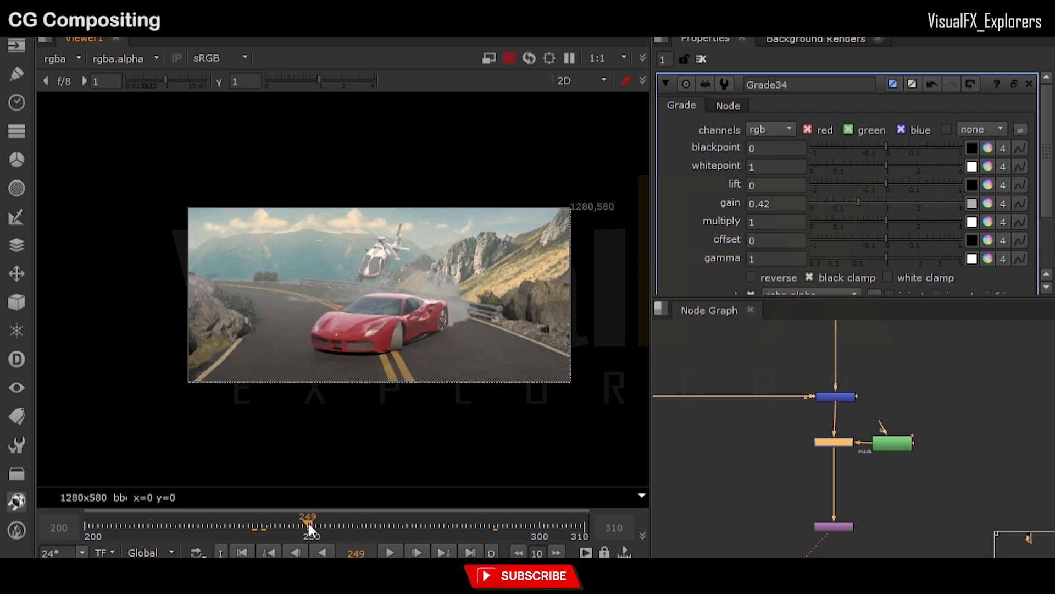
pyautogui.scroll(2, 358, 357)
pyautogui.press('space')
pyautogui.scroll(2, 638, 391)
pyautogui.moveTo(637, 391); pyautogui.dragTo(601, 403, button='middle')
pyautogui.press('space')
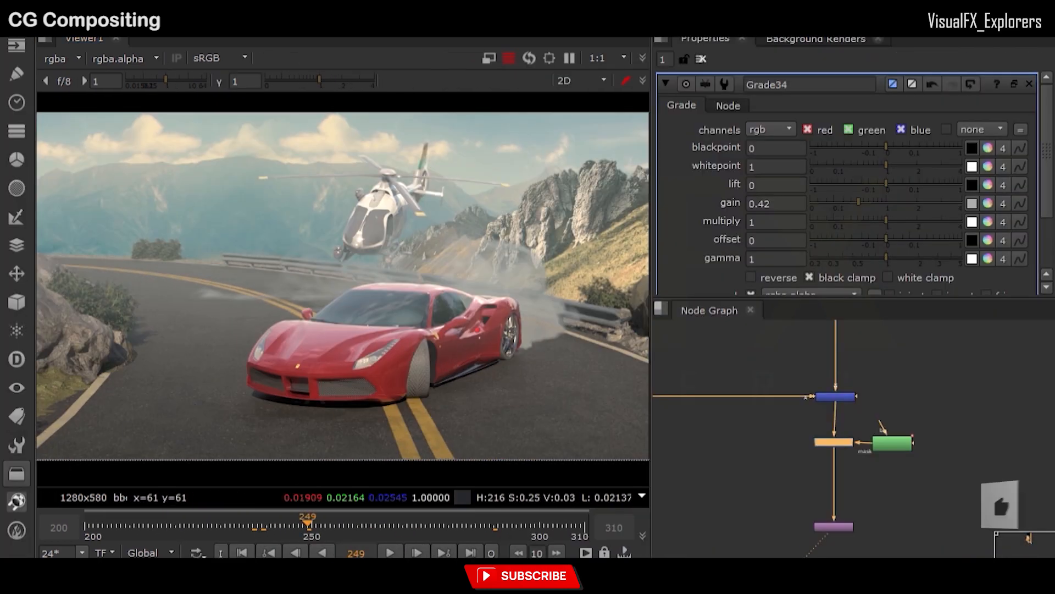
# Add a BlacksMatch node at the end of the car branch and enable Premultiplied Input
pyautogui.scroll(-5, 832, 450)
pyautogui.scroll(4, 729, 443)
pyautogui.click(785, 474)
pyautogui.press('d')
pyautogui.moveTo(786, 475); pyautogui.dragTo(766, 407, button='middle')
pyautogui.scroll(3, 764, 417)
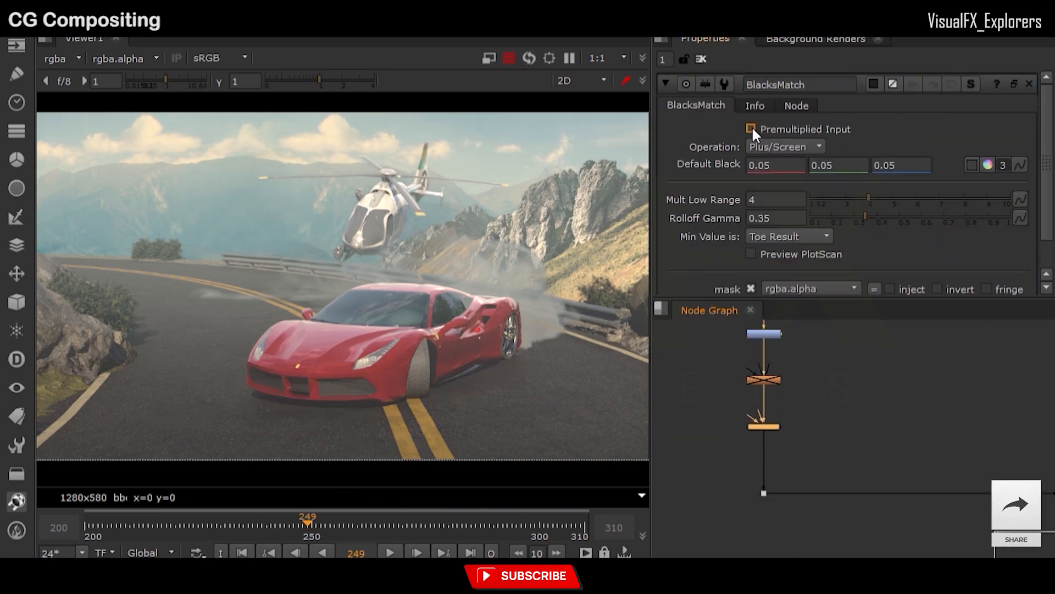
pyautogui.click(751, 129)
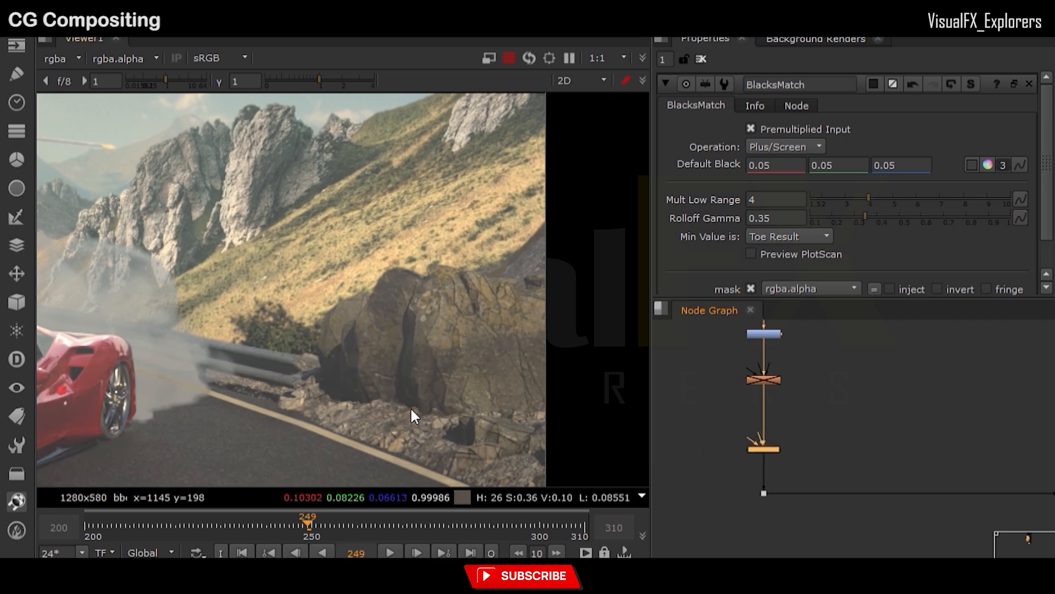
# Set the BlacksMatch mix to 0.74 and compare the black levels in the luminance view and in colour
pyautogui.scroll(-2, 410, 415)
pyautogui.scroll(-1, 967, 268)
pyautogui.moveTo(926, 263); pyautogui.dragTo(885, 256)
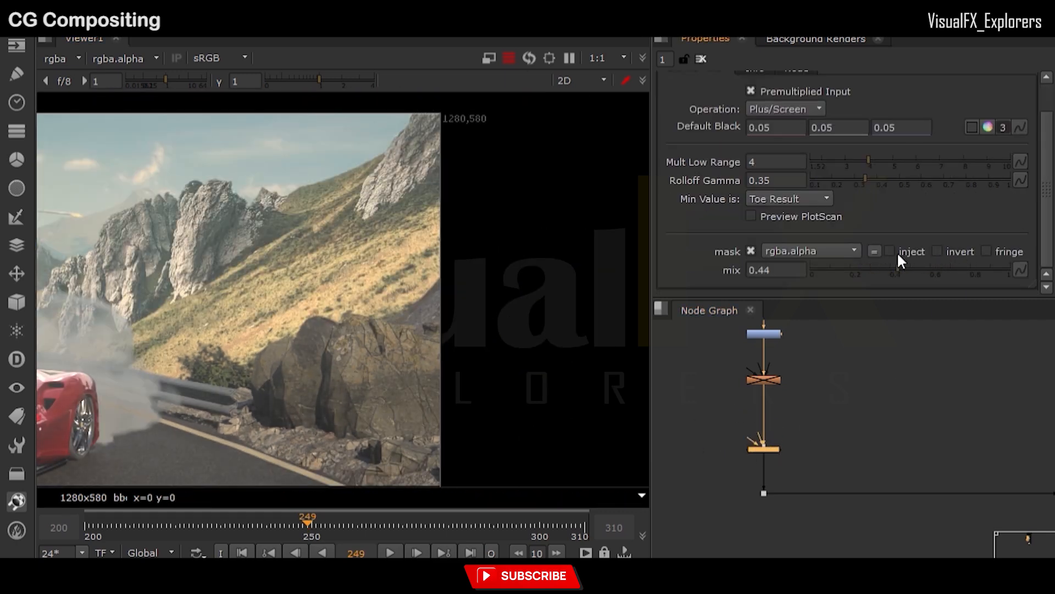
pyautogui.press('y')
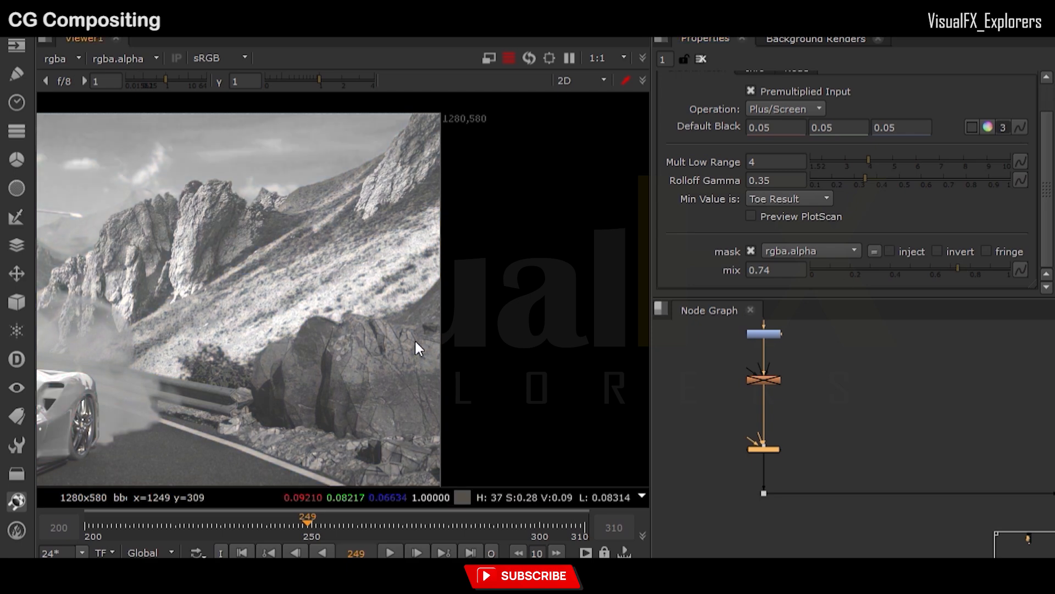
pyautogui.scroll(-2, 414, 338)
pyautogui.scroll(1, 305, 351)
pyautogui.press('y')
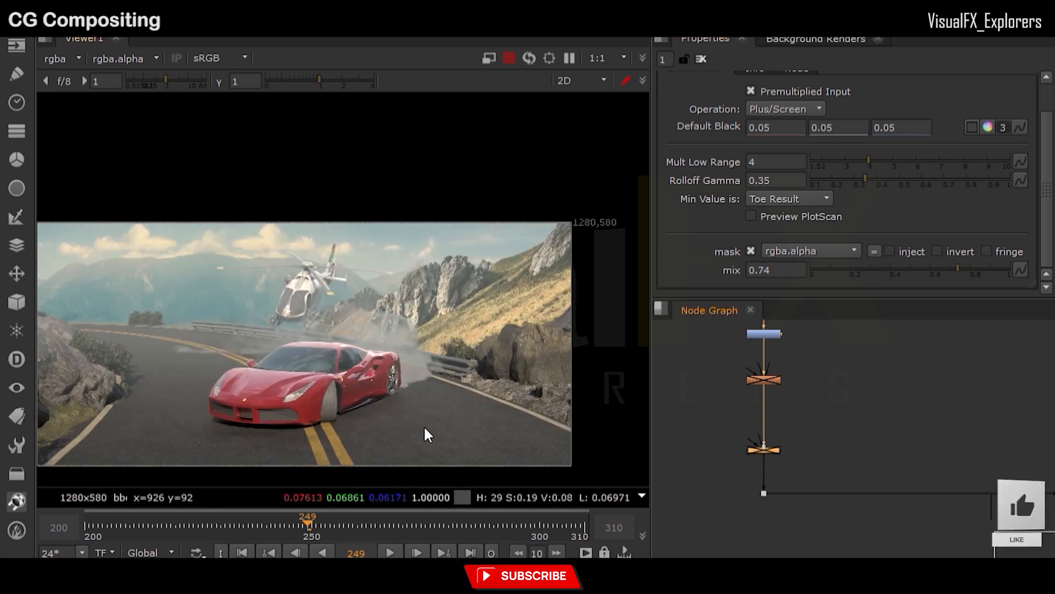
# Set the BlacksMatch mix to 0.495, judging the car's blacks around frame 245
pyautogui.click(348, 525)
pyautogui.moveTo(374, 529); pyautogui.dragTo(289, 526)
pyautogui.doubleClick(766, 449)
pyautogui.moveTo(1046, 202); pyautogui.dragTo(1046, 233)
pyautogui.moveTo(958, 268); pyautogui.dragTo(908, 269)
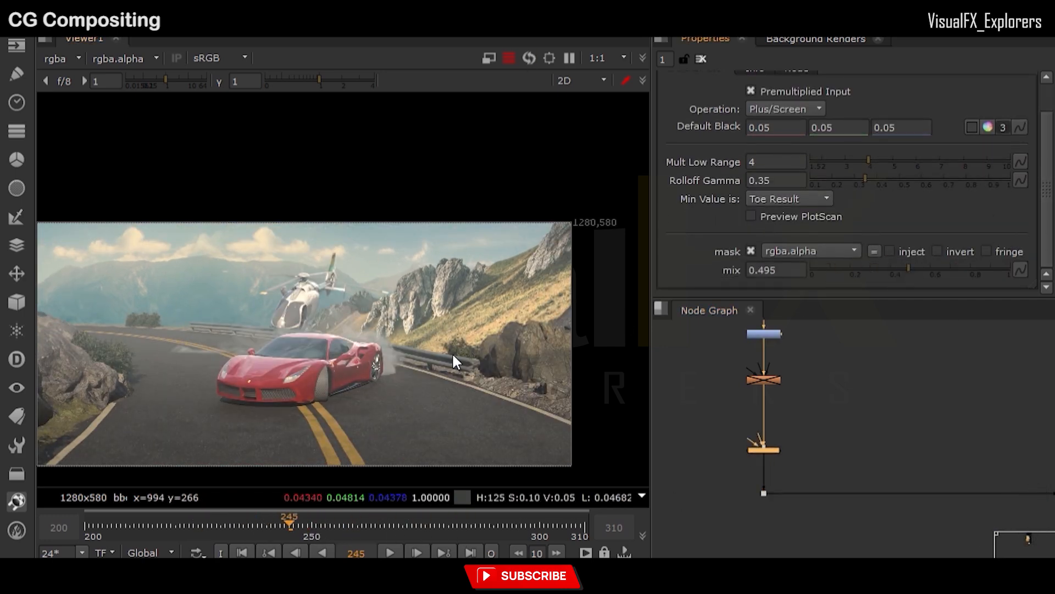
# Compare the composite with BlacksMatch disabled and enabled at frames 245 and 246
pyautogui.press('d')
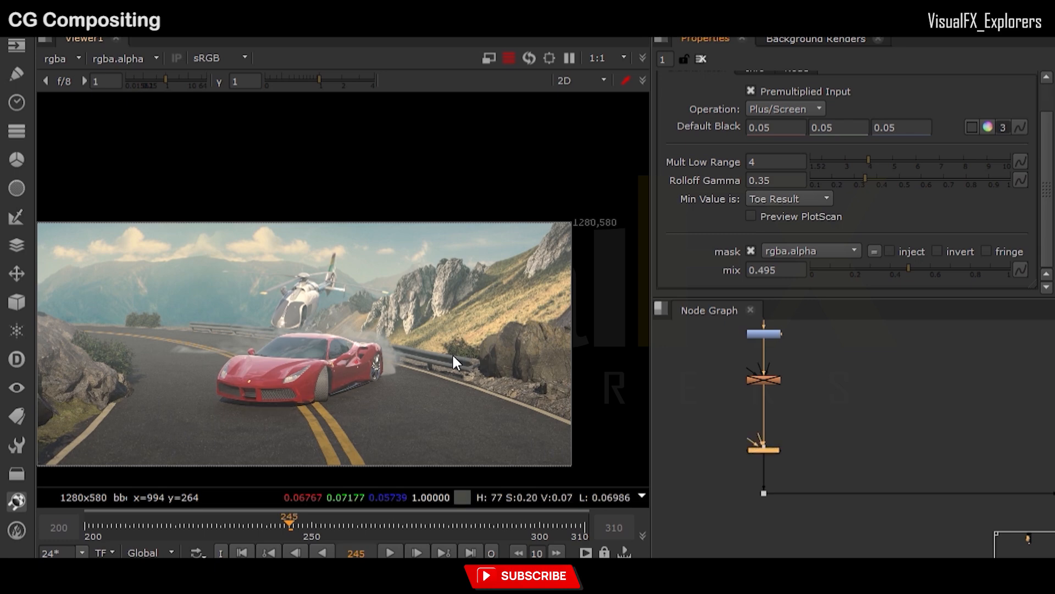
pyautogui.scroll(-1, 346, 375)
pyautogui.moveTo(291, 527)
pyautogui.mouseDown()
pyautogui.moveTo(410, 534)
pyautogui.moveTo(296, 532)
pyautogui.mouseUp()
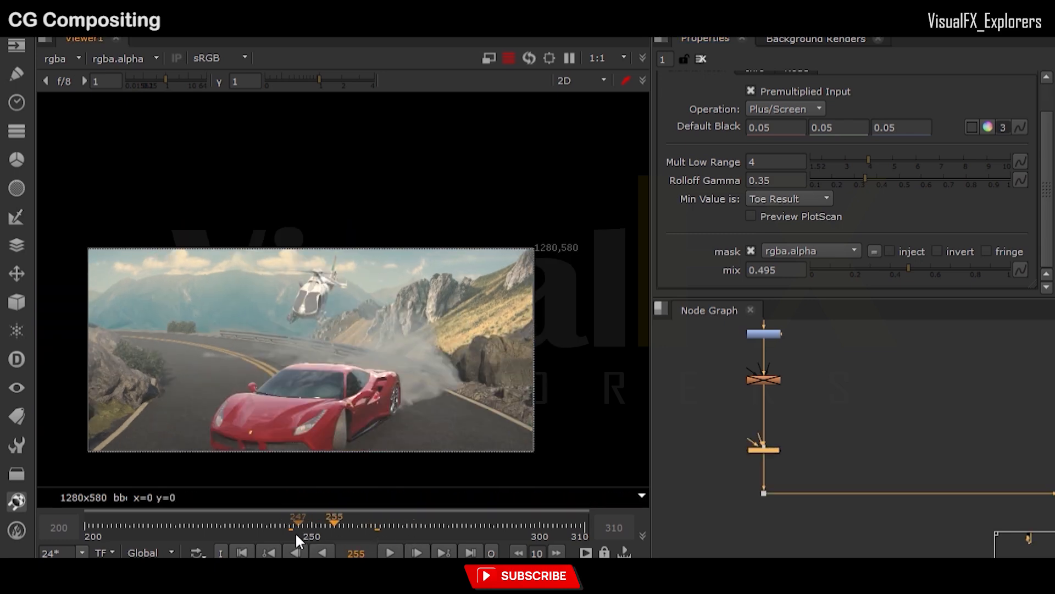
pyautogui.press('d')
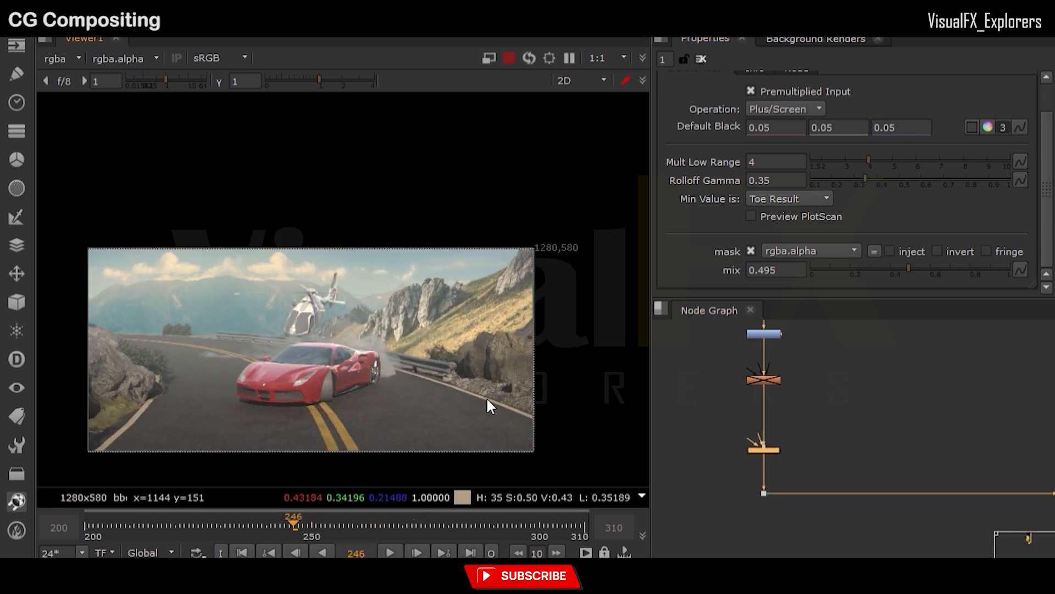
# Add a Roto node as the BlacksMatch mask and draw a closed shape around the rocks beside the guardrail
pyautogui.scroll(5, 462, 379)
pyautogui.moveTo(494, 411); pyautogui.dragTo(386, 391, button='middle')
pyautogui.scroll(3, 749, 438)
pyautogui.click(695, 404)
pyautogui.press('o')
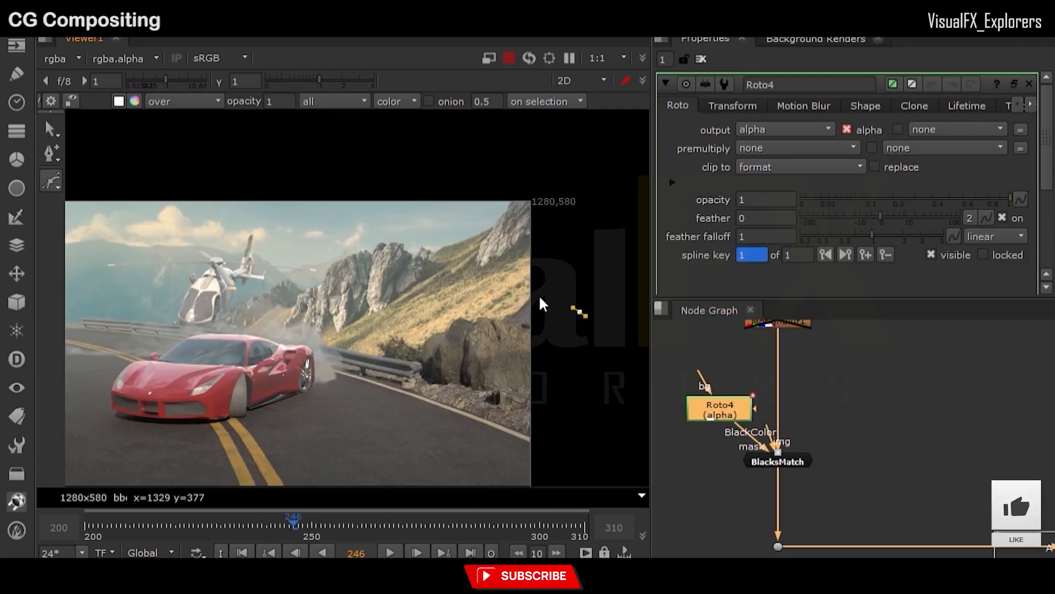
pyautogui.moveTo(492, 452); pyautogui.dragTo(531, 452)
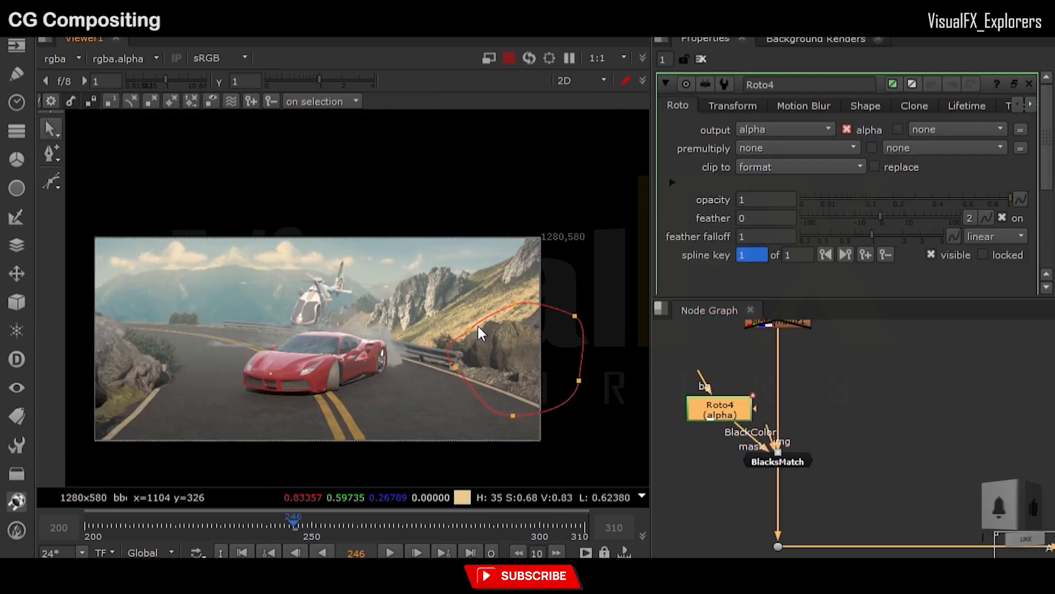
# Extend the roto shape across the road to the rocks on the opposite roadside and close the open node panels
pyautogui.moveTo(438, 377); pyautogui.dragTo(117, 426)
pyautogui.moveTo(114, 420); pyautogui.dragTo(168, 416, button='middle')
pyautogui.moveTo(180, 414); pyautogui.dragTo(99, 415)
pyautogui.moveTo(461, 277); pyautogui.dragTo(104, 268)
pyautogui.moveTo(100, 415); pyautogui.dragTo(78, 454)
pyautogui.scroll(-1, 250, 427)
pyautogui.click(701, 59)
pyautogui.scroll(2, 791, 453)
# Compare the masked BlacksMatch disabled and enabled at frame 246, and view the composite at frame 265
pyautogui.click(780, 468)
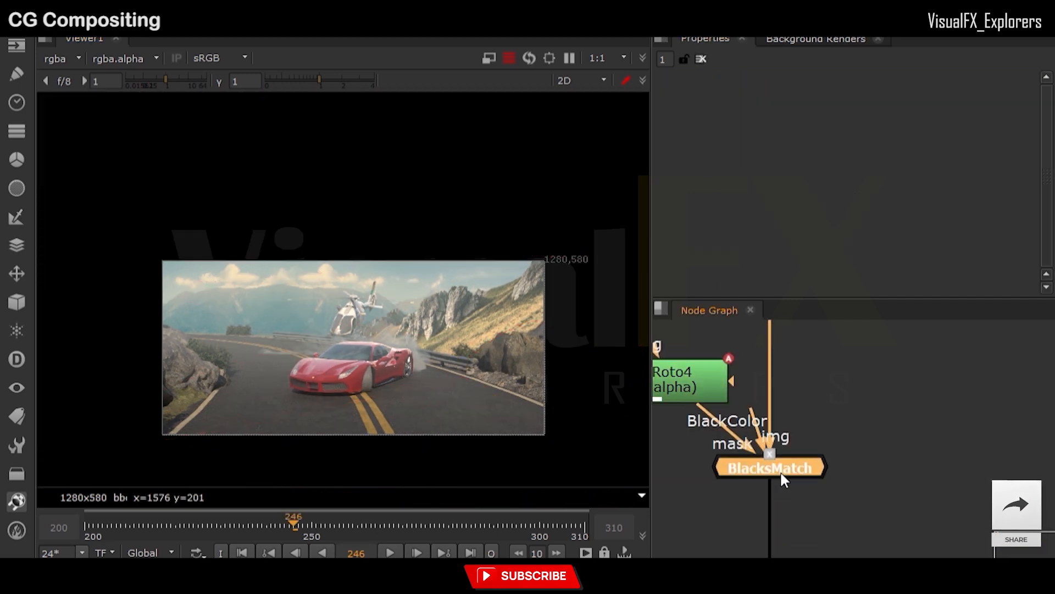
pyautogui.scroll(2, 441, 429)
pyautogui.press('d')
pyautogui.press('d')
pyautogui.press('d')
pyautogui.moveTo(311, 403); pyautogui.dragTo(334, 394, button='middle')
pyautogui.press('d')
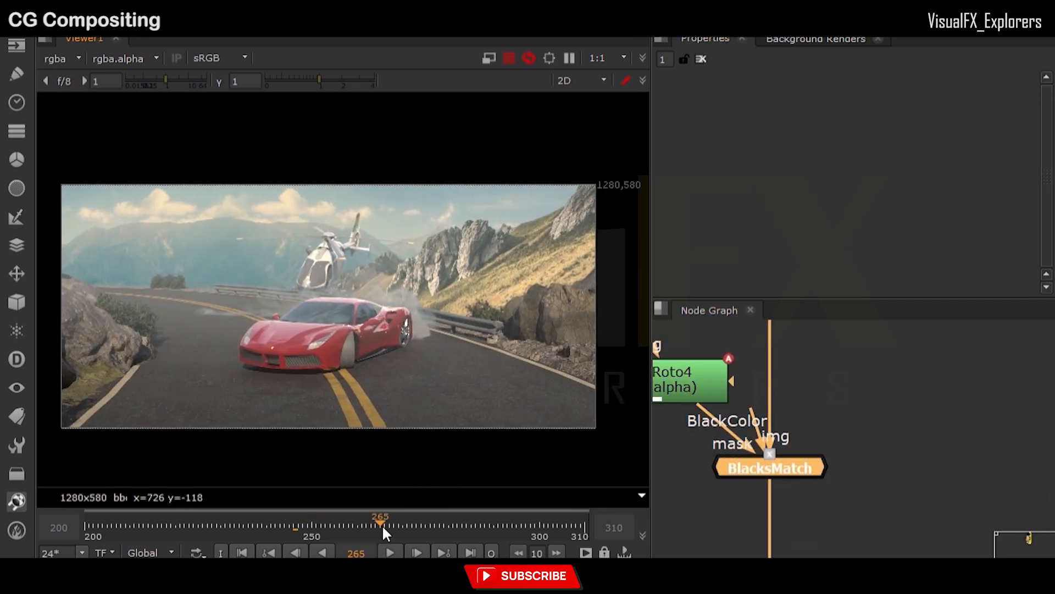
pyautogui.click(381, 524)
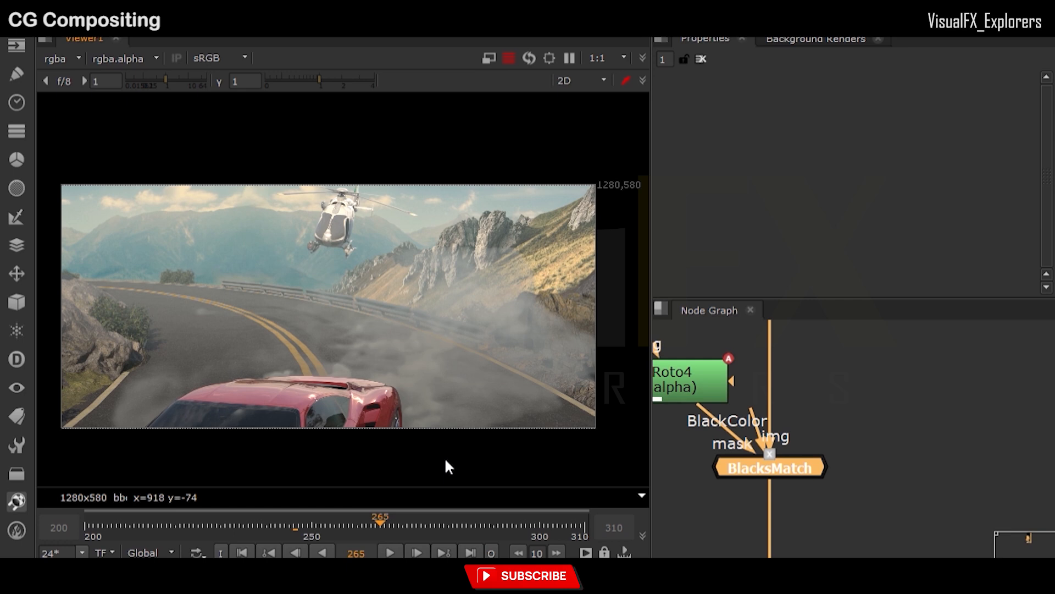
# Compare the composite with BlacksMatch disabled and enabled at frame 210, before the car enters
pyautogui.click(130, 524)
pyautogui.press('d')
pyautogui.press('d')
pyautogui.press('d')
pyautogui.press('d')
pyautogui.press('d')
pyautogui.press('d')
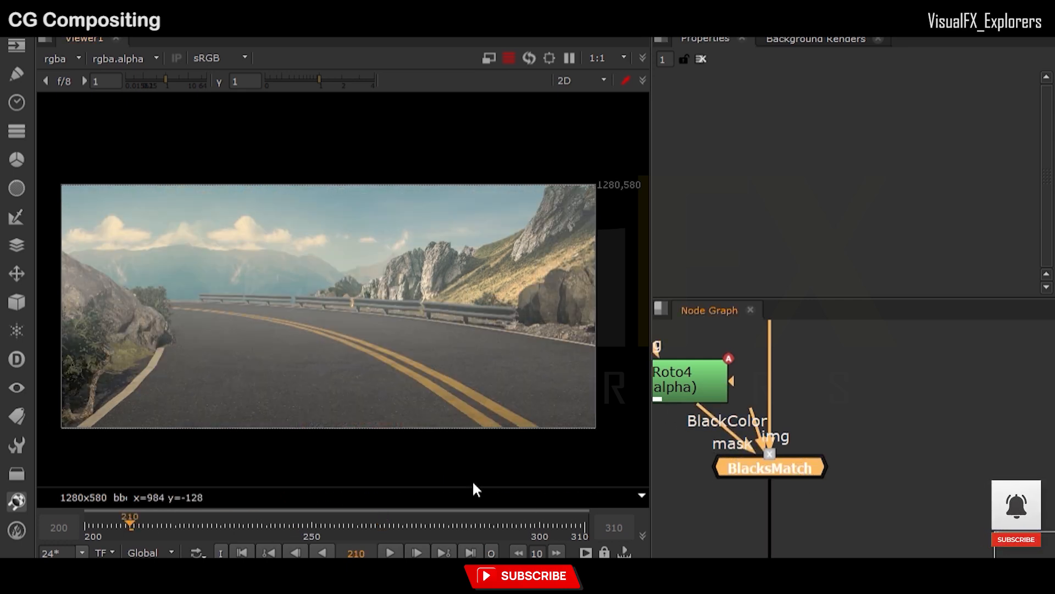
# Check the BlacksMatch effect in the middle of the shot and at frame 279 by toggling the node
pyautogui.click(302, 526)
pyautogui.press('d')
pyautogui.press('d')
pyautogui.click(444, 525)
pyautogui.press('d')
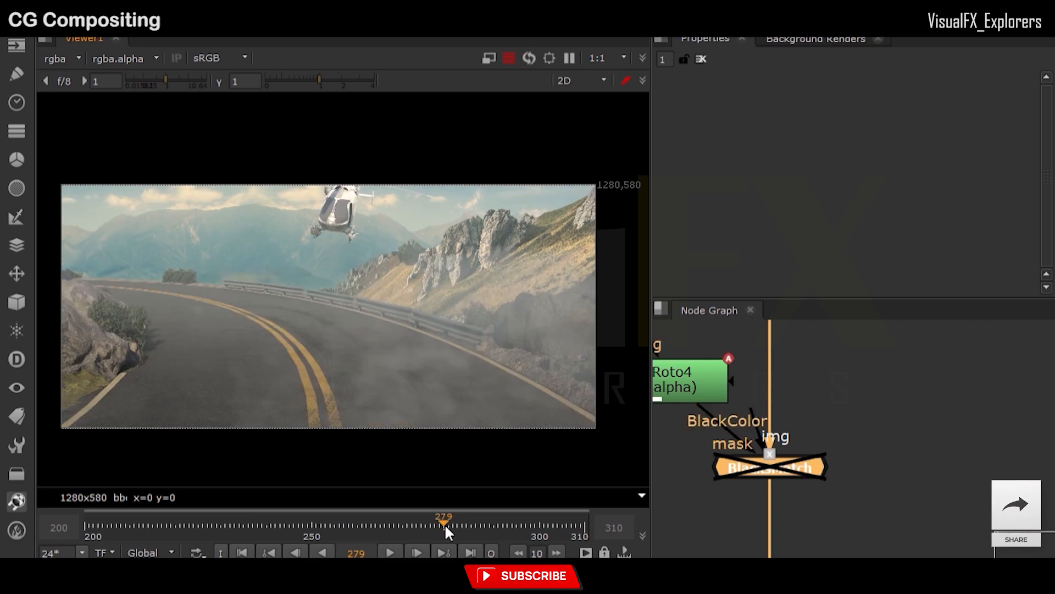
pyautogui.press('d')
# Compare the BlacksMatch result with the node disabled and enabled at frame 241 and around frame 261
pyautogui.click(539, 524)
pyautogui.click(270, 524)
pyautogui.press('d')
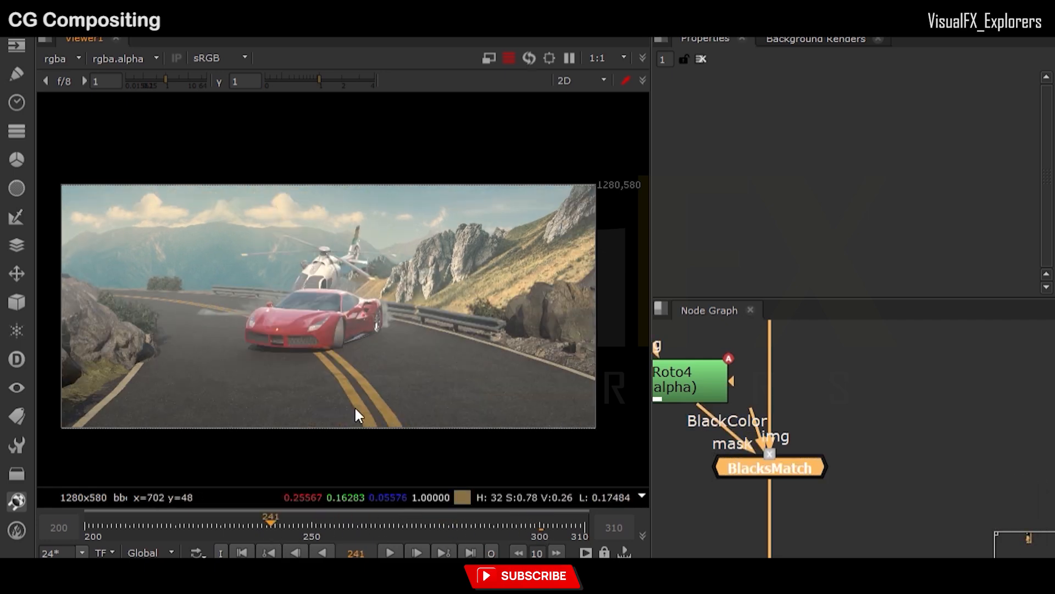
pyautogui.press('d')
pyautogui.click(365, 523)
pyautogui.press('d')
pyautogui.press('d')
pyautogui.click(267, 525)
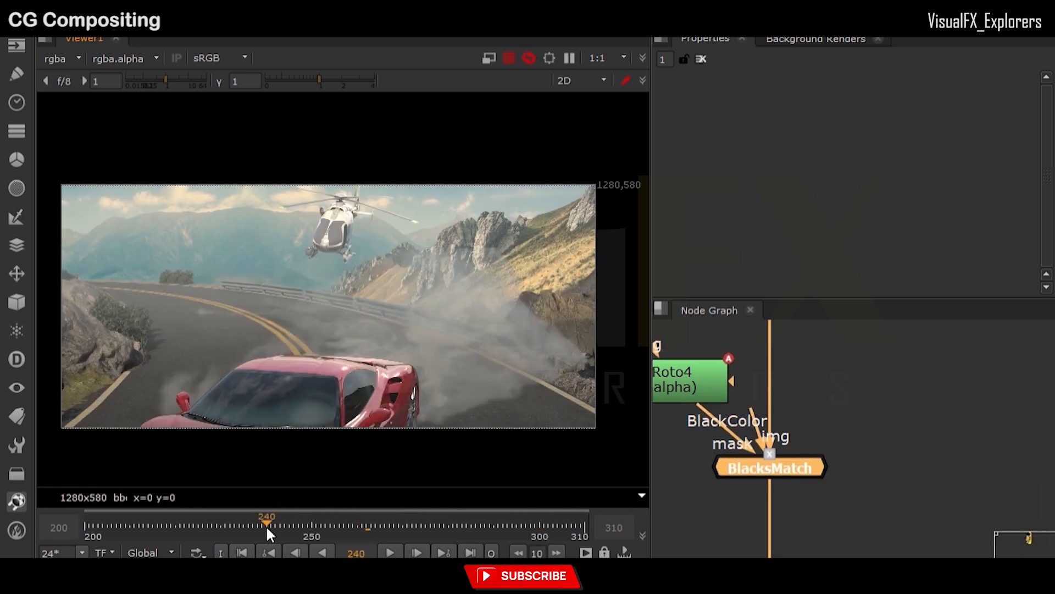
# Compare the car at frame 240 with HueCorrect1 and Saturation4 disabled and enabled
pyautogui.scroll(-7, 858, 478)
pyautogui.moveTo(825, 357); pyautogui.dragTo(812, 410, button='middle')
pyautogui.scroll(4, 812, 410)
pyautogui.press('d')
pyautogui.moveTo(282, 363); pyautogui.dragTo(285, 367, button='middle')
pyautogui.press('d')
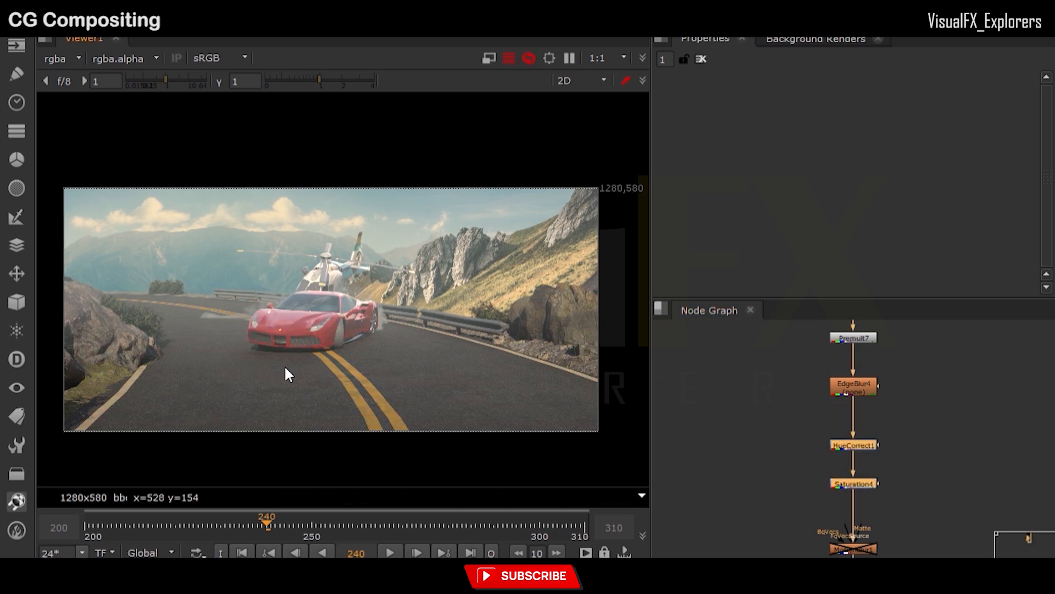
# Fine-tune Saturation4 and set the HueCorrect1 mix to 0.81, checking the car with both nodes disabled
pyautogui.doubleClick(852, 482)
pyautogui.moveTo(900, 221); pyautogui.dragTo(900, 220)
pyautogui.doubleClick(853, 444)
pyautogui.scroll(-3, 938, 253)
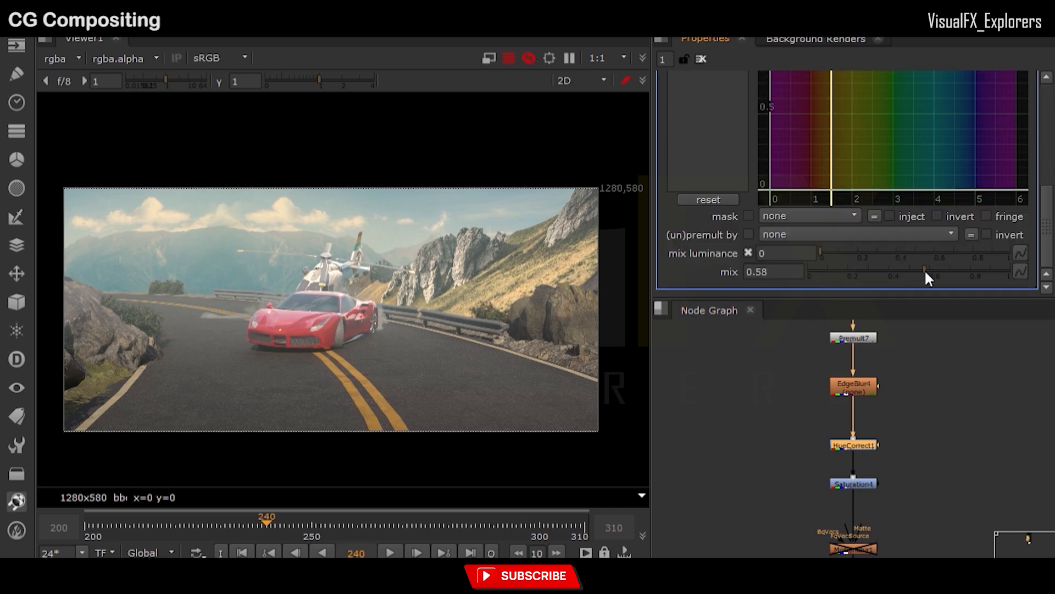
pyautogui.moveTo(981, 275); pyautogui.dragTo(971, 270)
pyautogui.moveTo(898, 422); pyautogui.dragTo(808, 489)
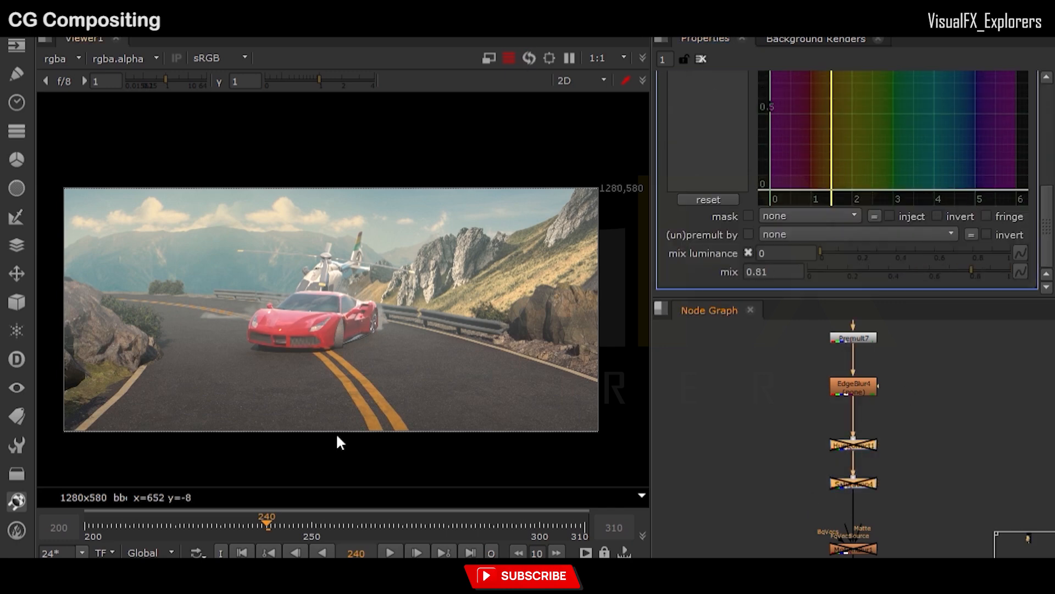